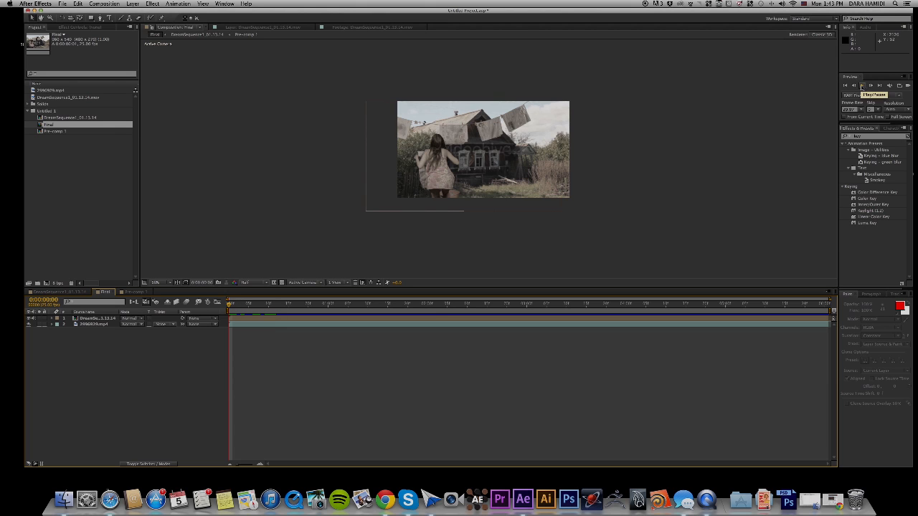
Play a preview of the Final composition and return the playhead to its start.
{"action": "left_click", "coordinate": [863, 86]}
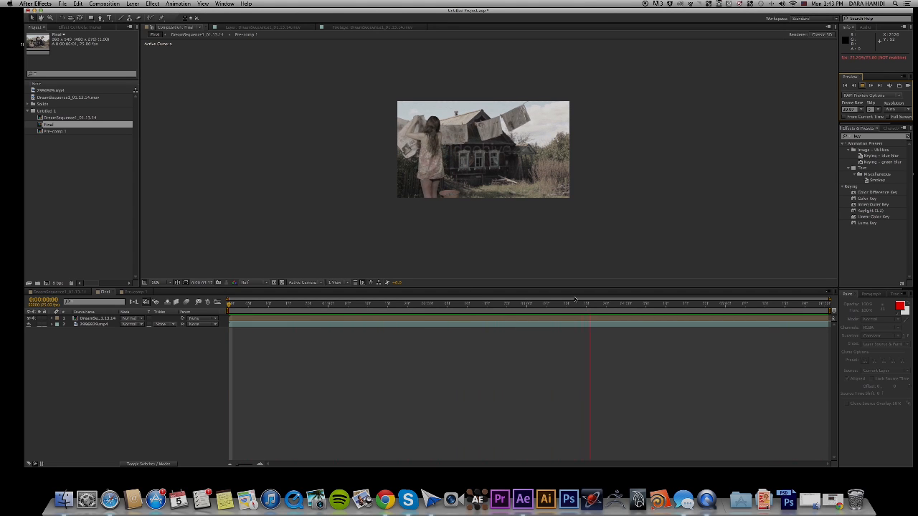
{"action": "key", "text": "space"}
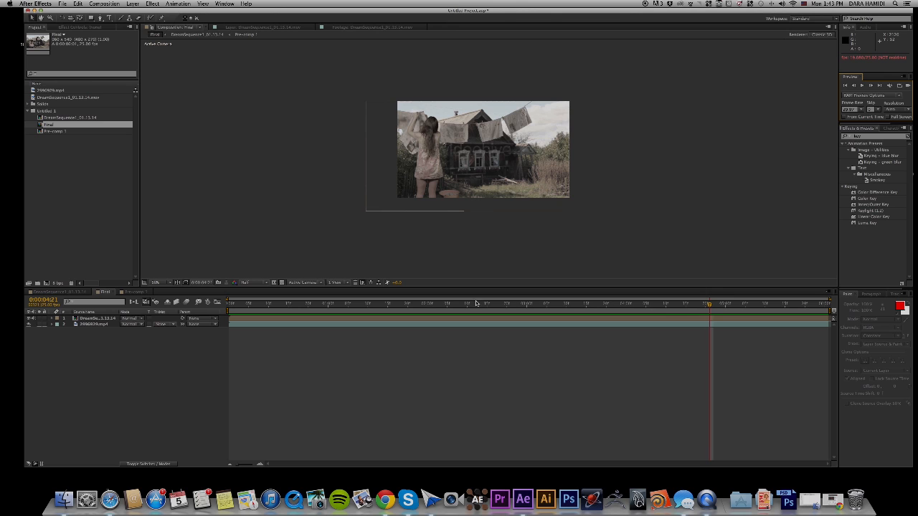
{"action": "left_click_drag", "start_coordinate": [474, 305], "coordinate": [216, 317]}
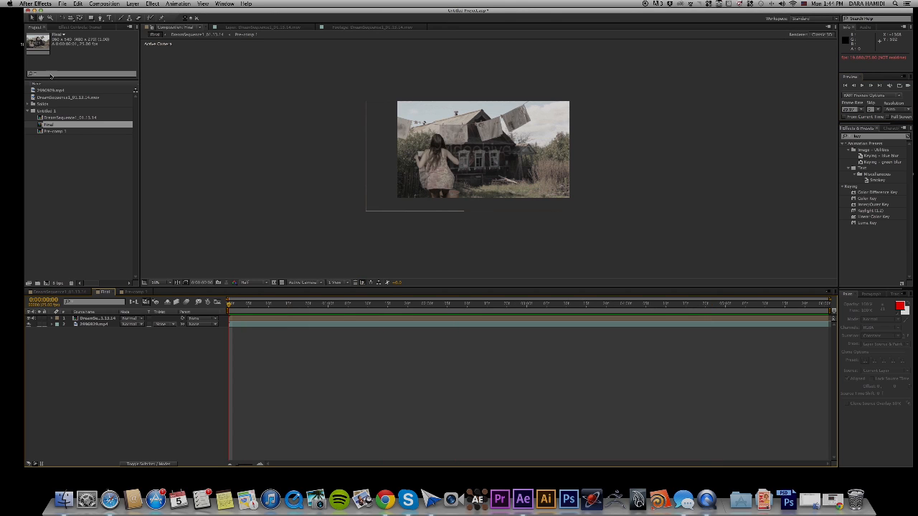
Create a new composition from the DreamSequence1_01.13.14.mov green-screen footage.
{"action": "left_click", "coordinate": [28, 111]}
{"action": "left_click", "coordinate": [66, 150]}
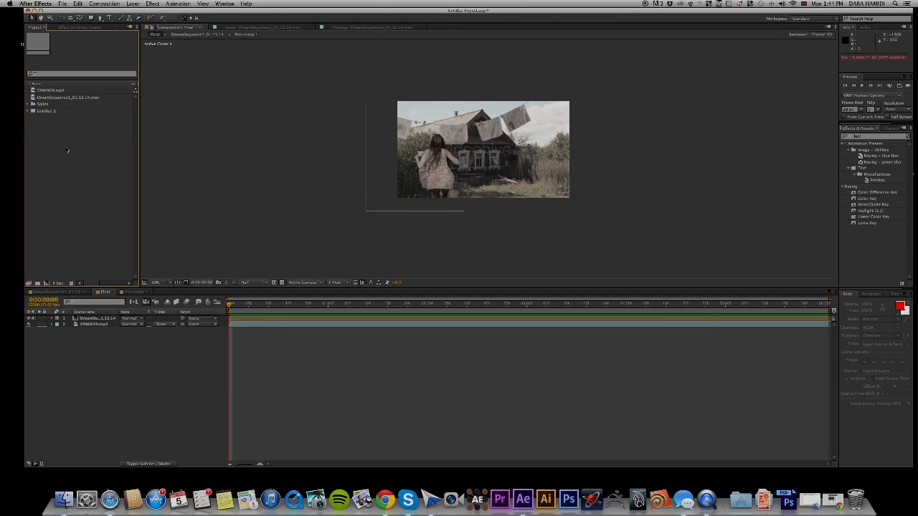
{"action": "left_click", "coordinate": [50, 96]}
{"action": "double_click", "coordinate": [51, 97]}
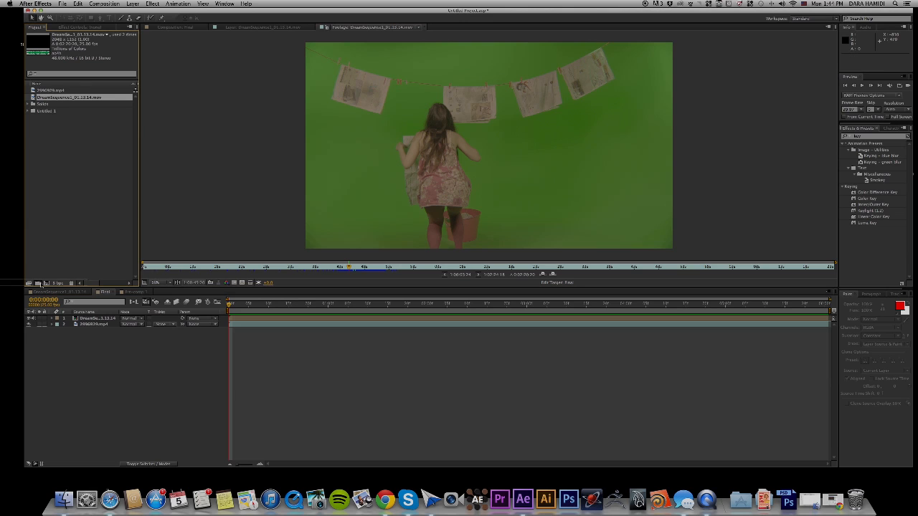
{"action": "left_click", "coordinate": [45, 283]}
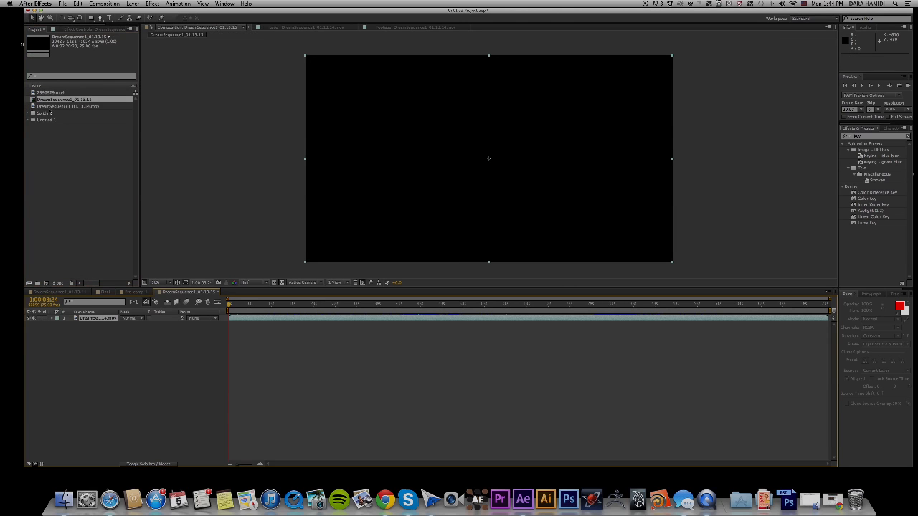
Rename the new composition as Tutorial.
{"action": "right_click", "coordinate": [54, 101]}
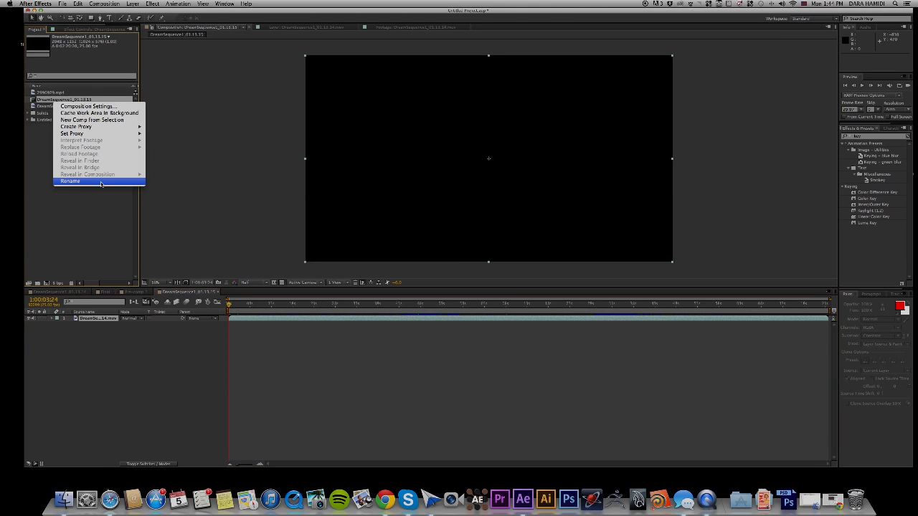
{"action": "left_click", "coordinate": [75, 181]}
{"action": "key", "text": "BackSpace"}
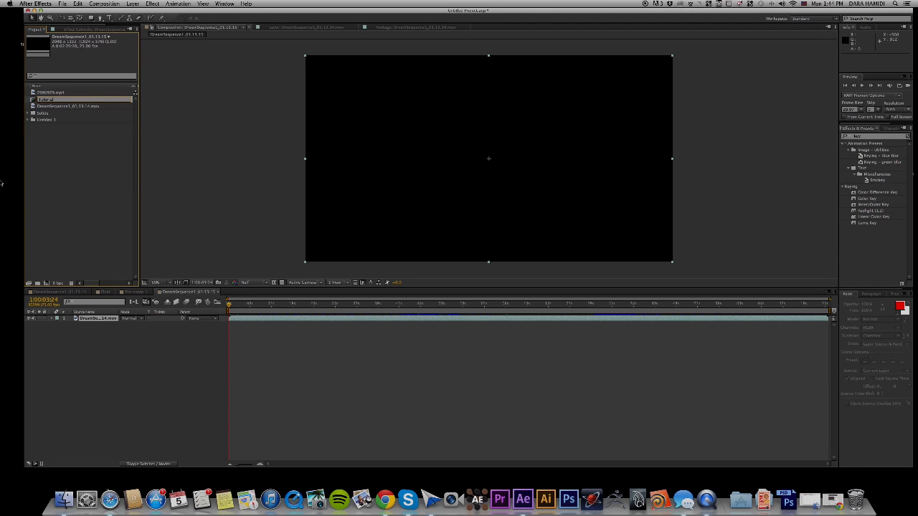
{"action": "type", "text": "Tutorial"}
{"action": "left_click", "coordinate": [81, 160]}
{"action": "left_click", "coordinate": [43, 113]}
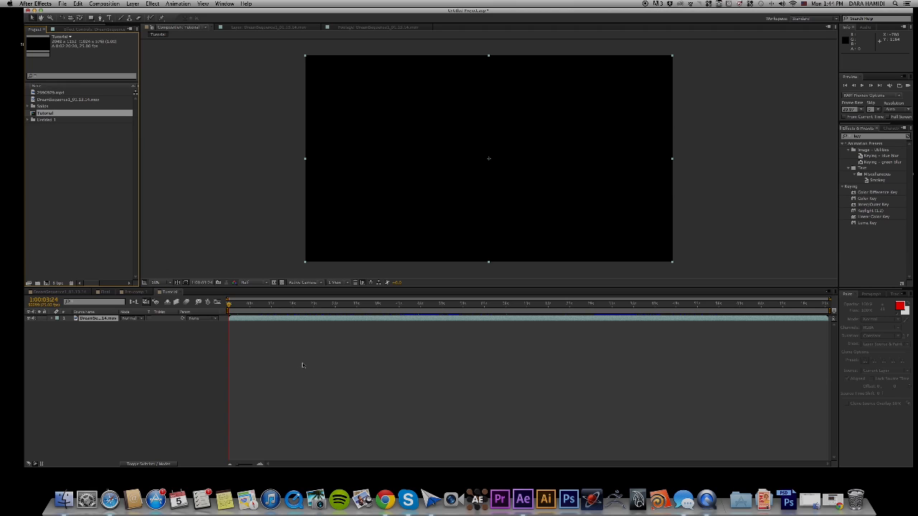
Set the work area from 1:00:45:20 to 1:00:52:02 and trim the Tutorial composition to it.
{"action": "left_click_drag", "start_coordinate": [230, 306], "coordinate": [374, 318]}
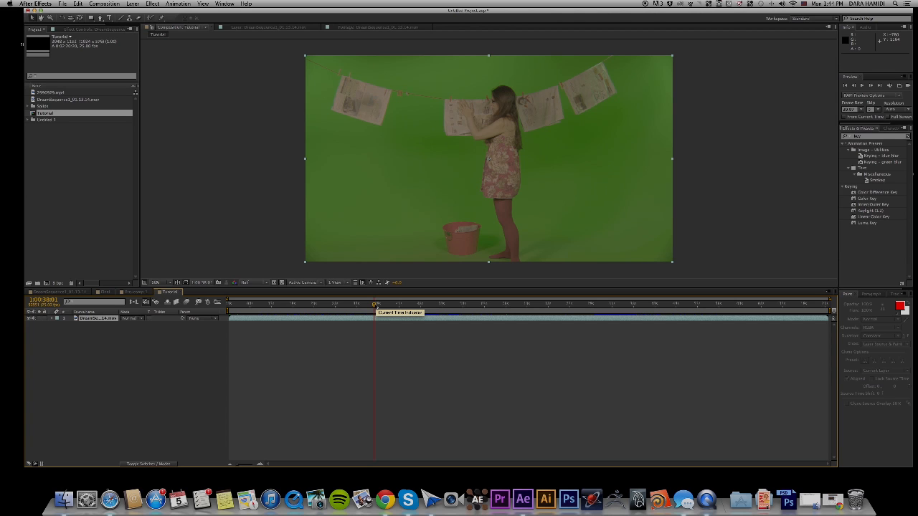
{"action": "left_click_drag", "start_coordinate": [376, 307], "coordinate": [407, 307]}
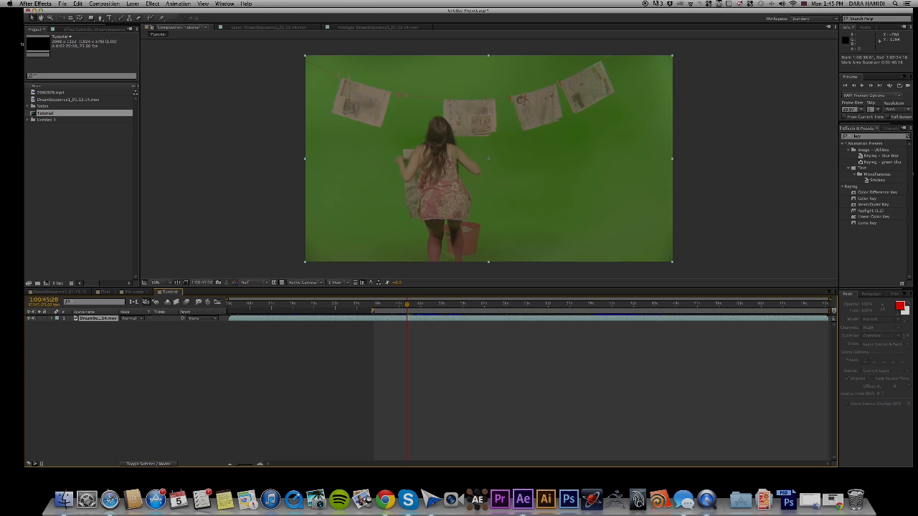
{"action": "left_click_drag", "start_coordinate": [373, 311], "coordinate": [406, 311]}
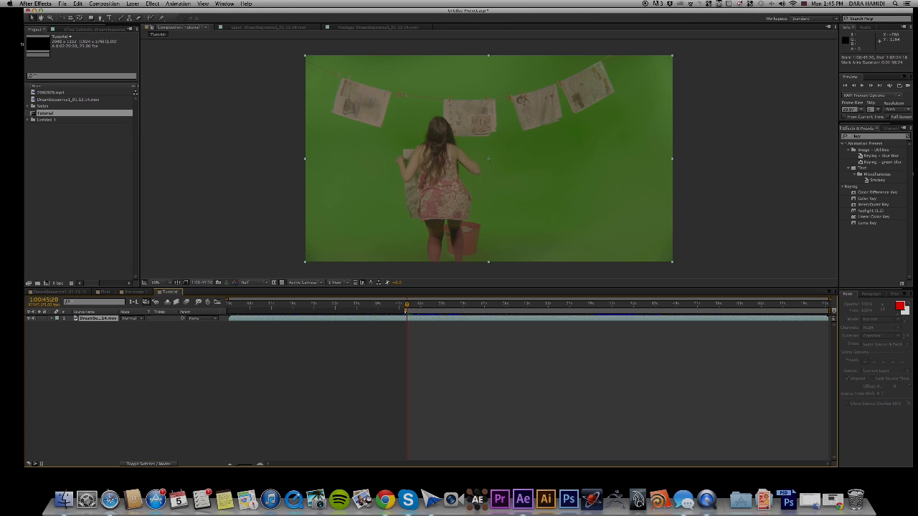
{"action": "left_click_drag", "start_coordinate": [408, 305], "coordinate": [435, 309]}
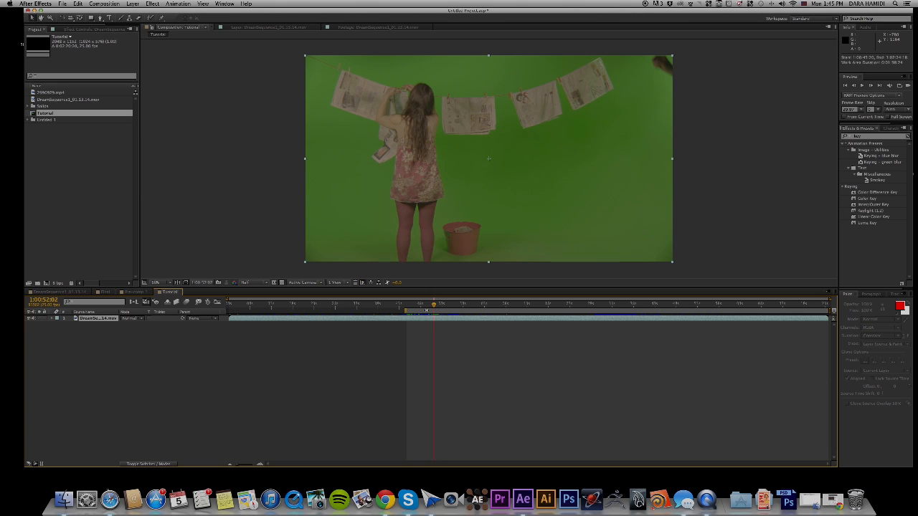
{"action": "key", "text": "n"}
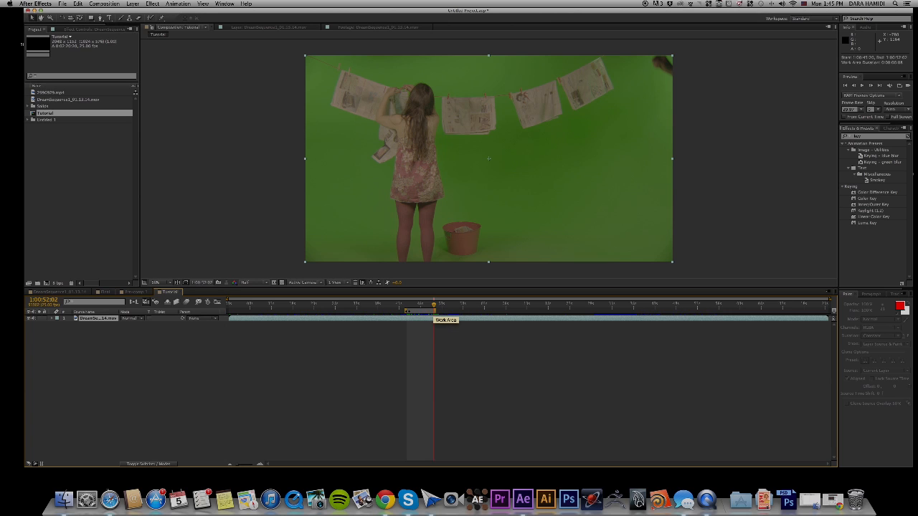
{"action": "right_click", "coordinate": [428, 313]}
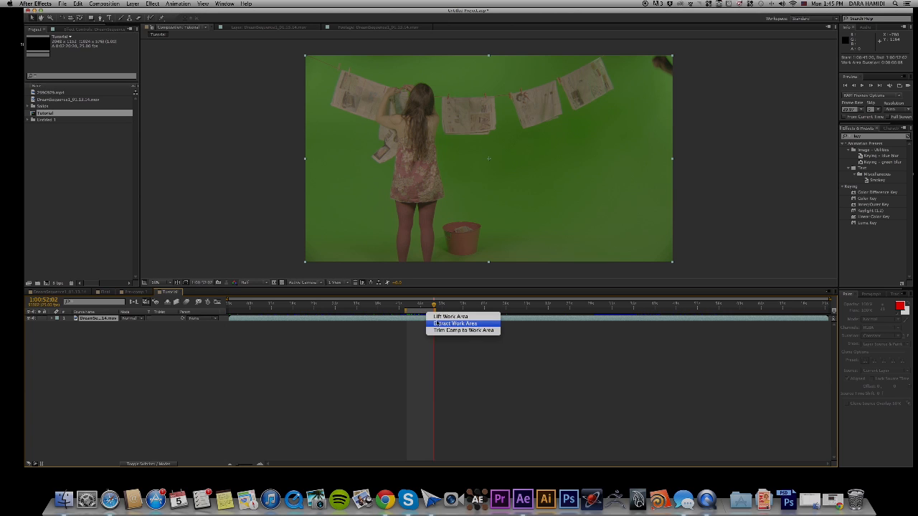
{"action": "left_click", "coordinate": [435, 331]}
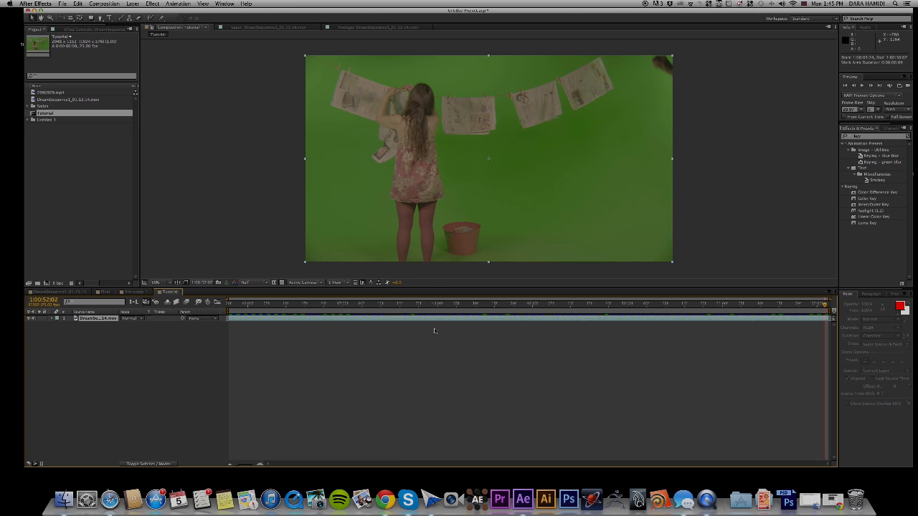
{"action": "key", "text": "space"}
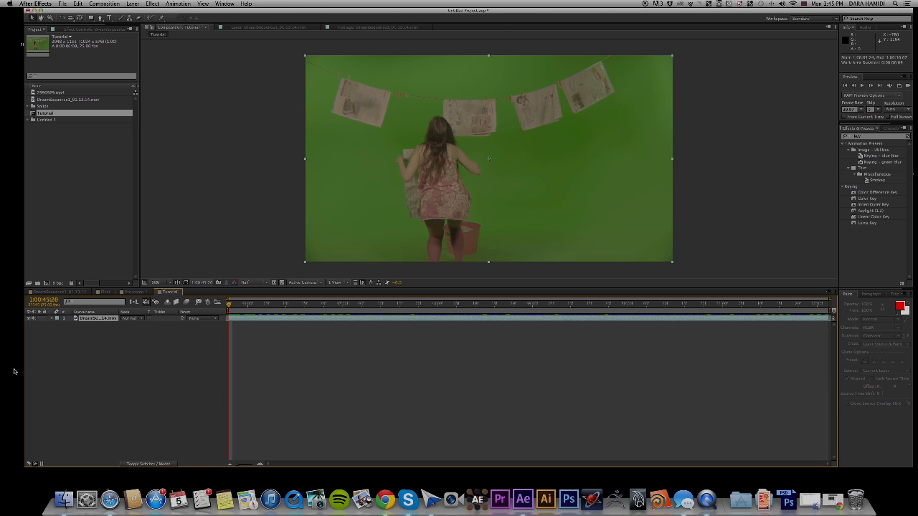
Duplicate the footage layer, keeping only one extra copy, and hide the lower of the two layers.
{"action": "left_click", "coordinate": [43, 352]}
{"action": "left_click", "coordinate": [120, 321]}
{"action": "key", "text": "ctrl+d"}
{"action": "key", "text": "ctrl+d"}
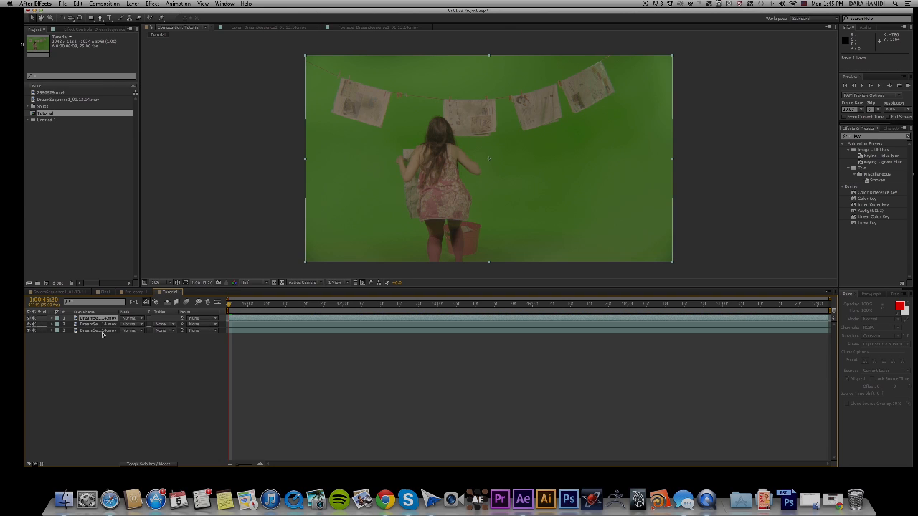
{"action": "left_click", "coordinate": [104, 331]}
{"action": "key", "text": "Delete"}
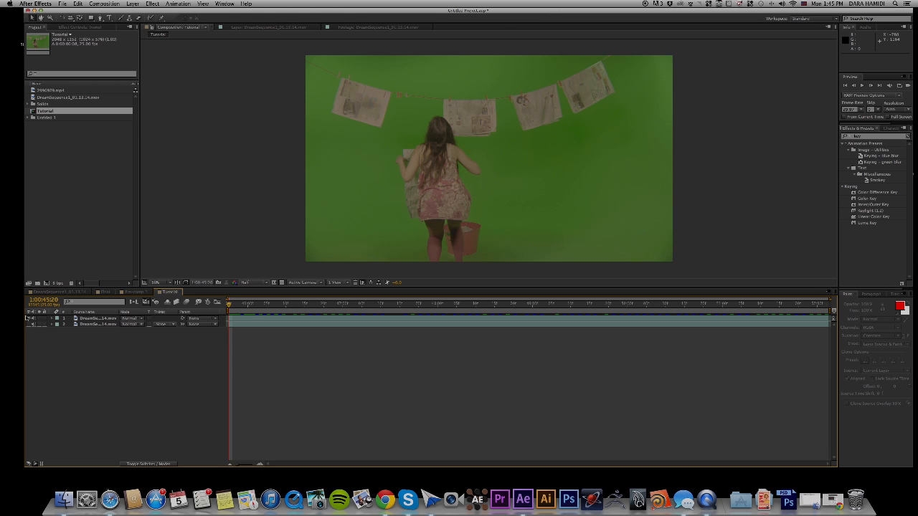
Apply Keylight (1.2) to the top footage layer and sample the green backdrop beside the woman as the screen colour.
{"action": "left_click", "coordinate": [94, 320]}
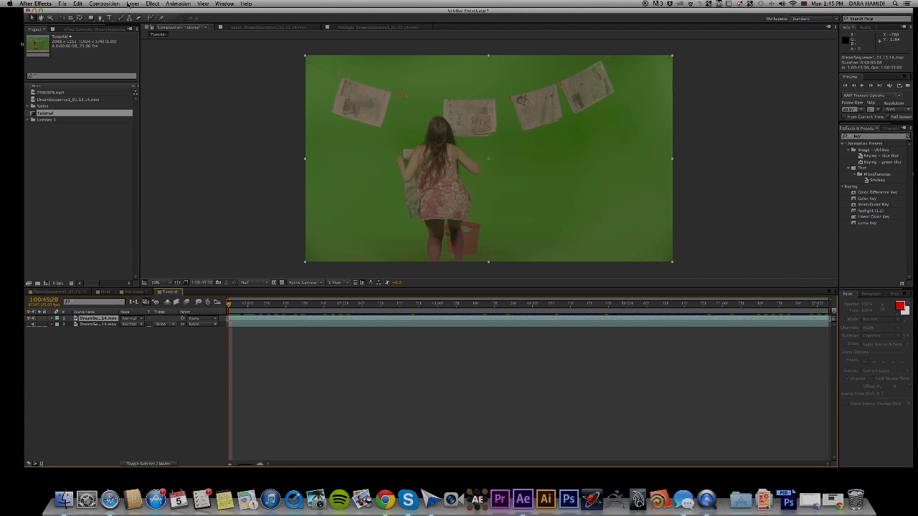
{"action": "left_click", "coordinate": [133, 4]}
{"action": "left_click", "coordinate": [134, 4]}
{"action": "left_click", "coordinate": [152, 3]}
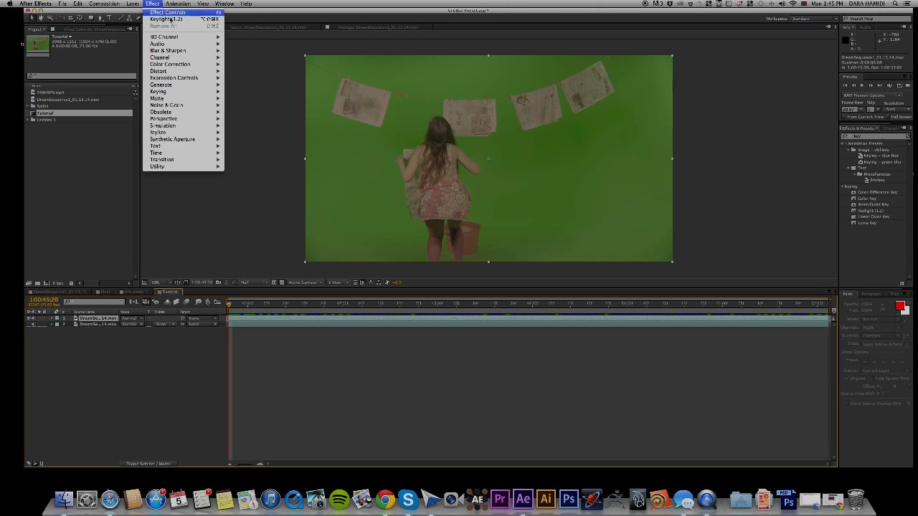
{"action": "mouse_move", "coordinate": [190, 93]}
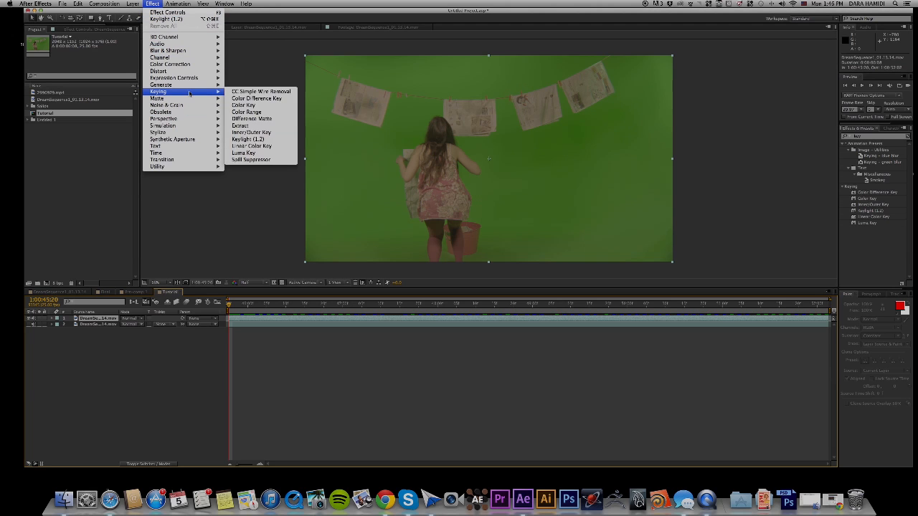
{"action": "left_click", "coordinate": [277, 141]}
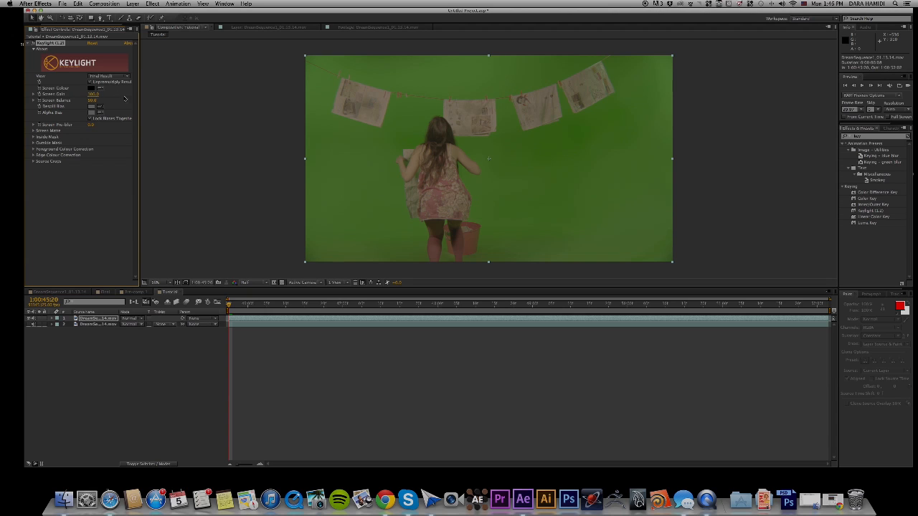
{"action": "left_click", "coordinate": [100, 90]}
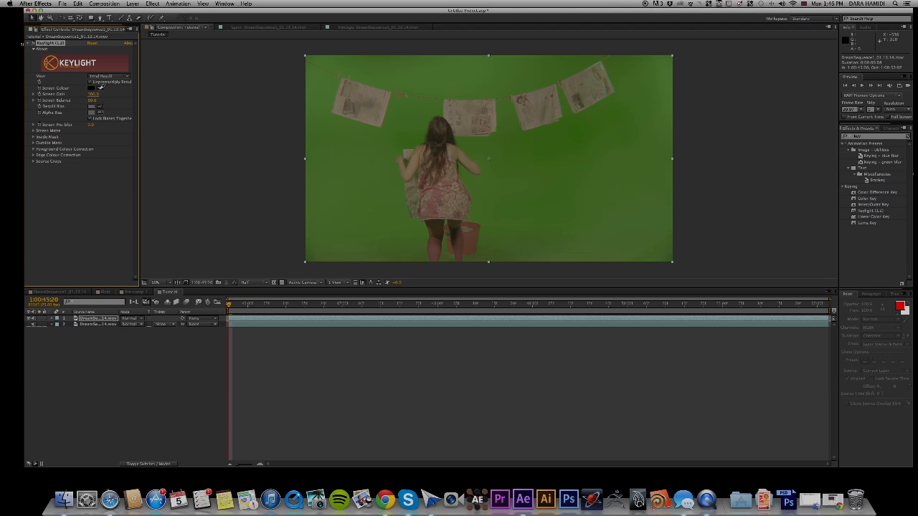
{"action": "left_click", "coordinate": [357, 138]}
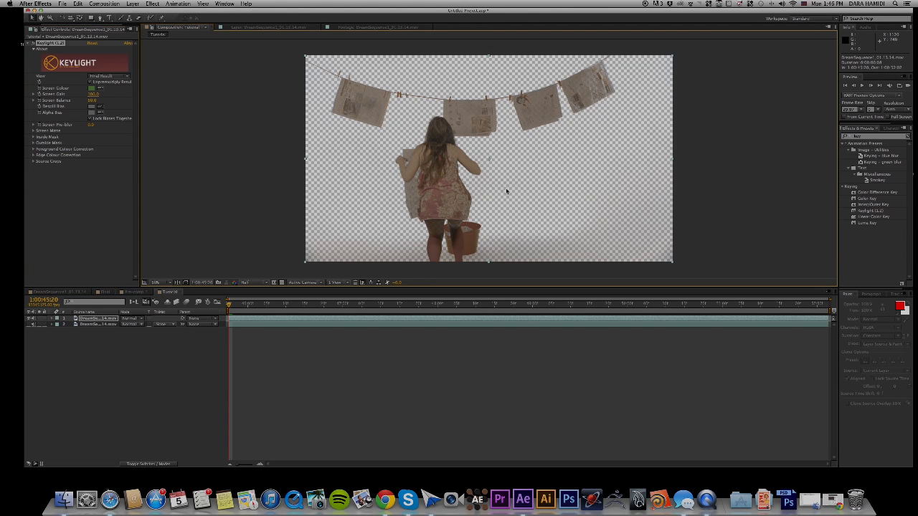
Examine the keyed footage up close around the woman's legs, the bucket and the floor for leftover backdrop.
{"action": "key", "text": "space"}
{"action": "left_click_drag", "start_coordinate": [506, 185], "coordinate": [512, 128]}
{"action": "scroll", "coordinate": [462, 183], "scroll_direction": "up", "scroll_amount": 2}
{"action": "scroll", "coordinate": [463, 183], "scroll_direction": "down", "scroll_amount": 2}
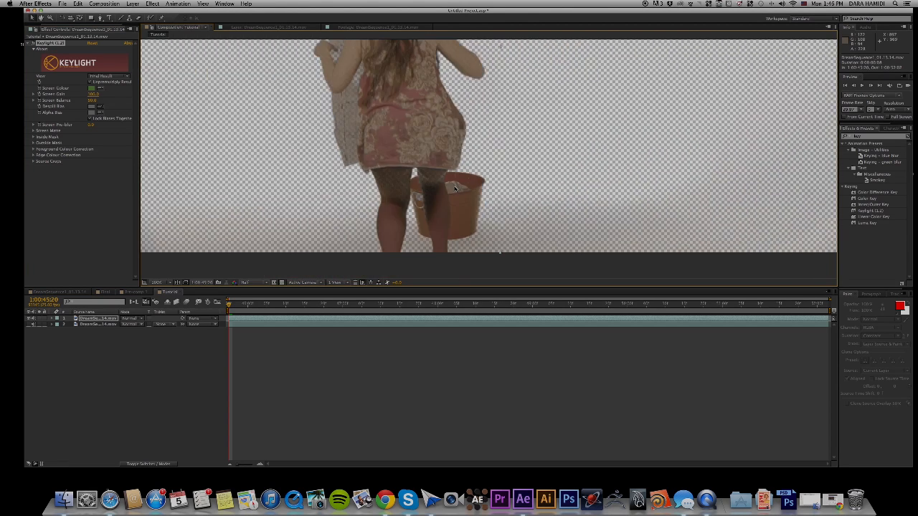
{"action": "key", "text": "space"}
{"action": "left_click_drag", "start_coordinate": [451, 178], "coordinate": [454, 192]}
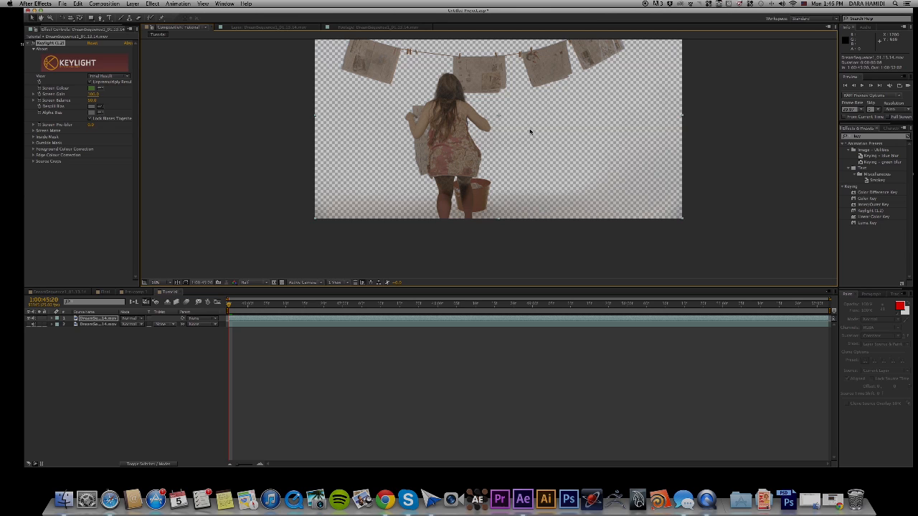
{"action": "left_click_drag", "start_coordinate": [537, 123], "coordinate": [536, 137]}
{"action": "key", "text": "ctrl+z"}
{"action": "left_click_drag", "start_coordinate": [725, 126], "coordinate": [734, 146]}
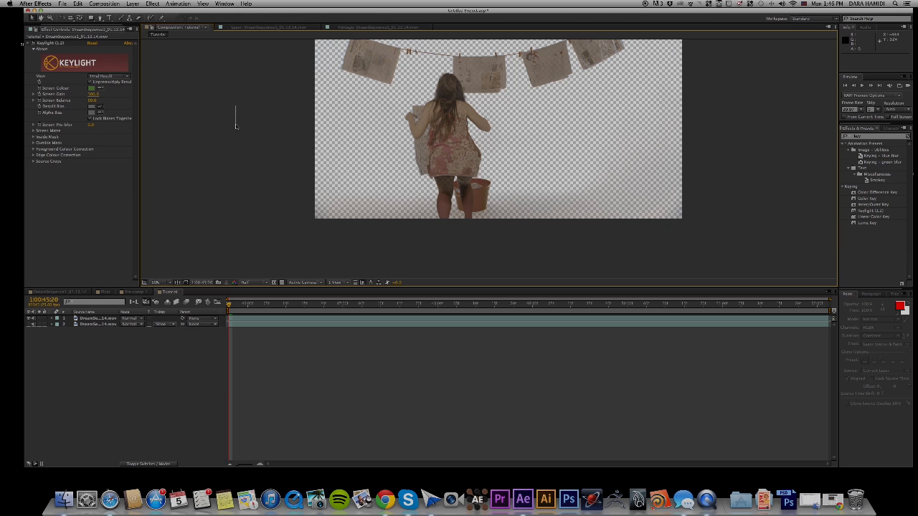
{"action": "left_click_drag", "start_coordinate": [236, 127], "coordinate": [189, 148]}
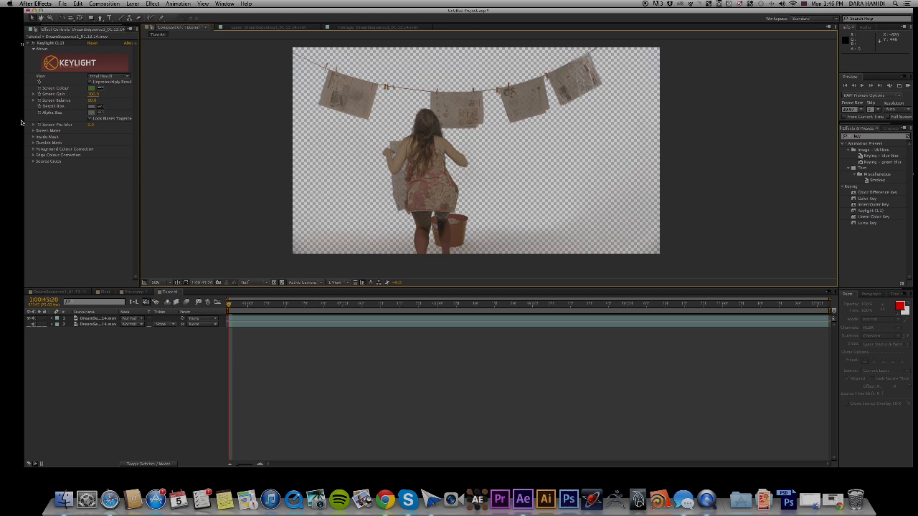
Expand Keylight's Screen Matte settings and switch the effect's view to Screen Matte.
{"action": "left_click", "coordinate": [33, 130]}
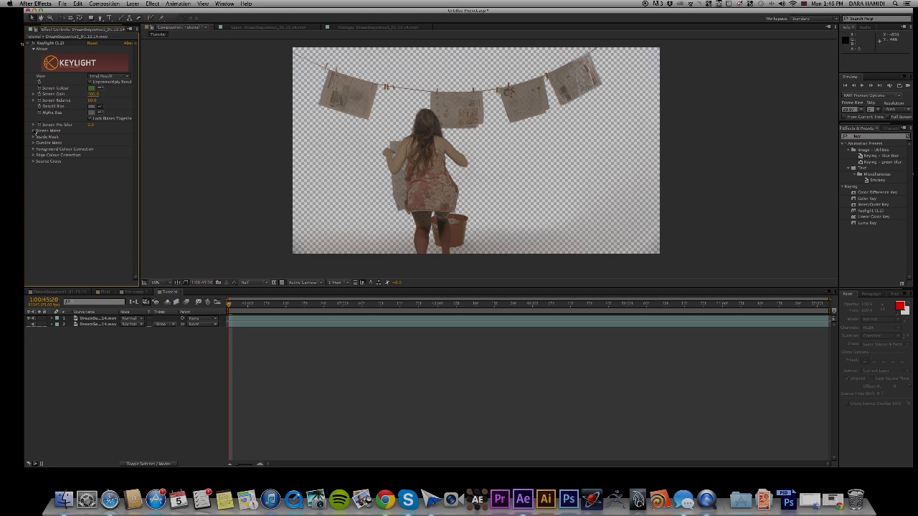
{"action": "left_click", "coordinate": [127, 77]}
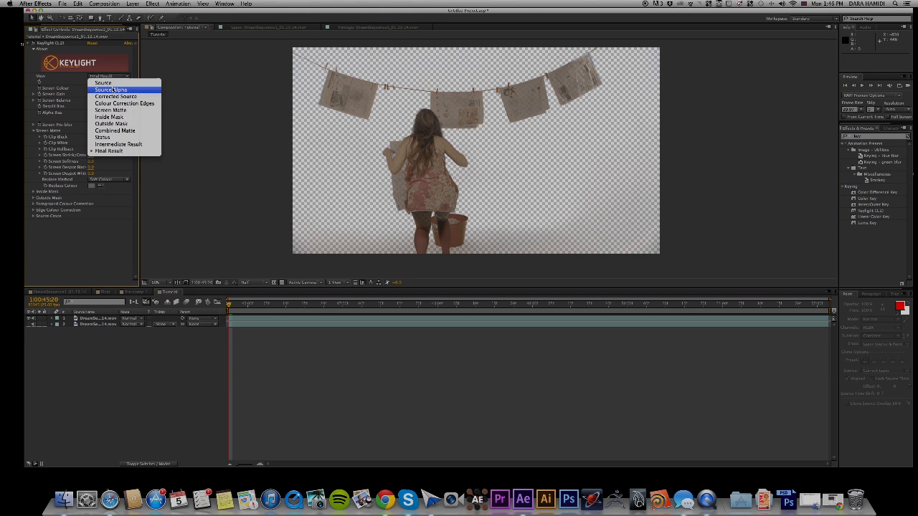
{"action": "left_click", "coordinate": [114, 112]}
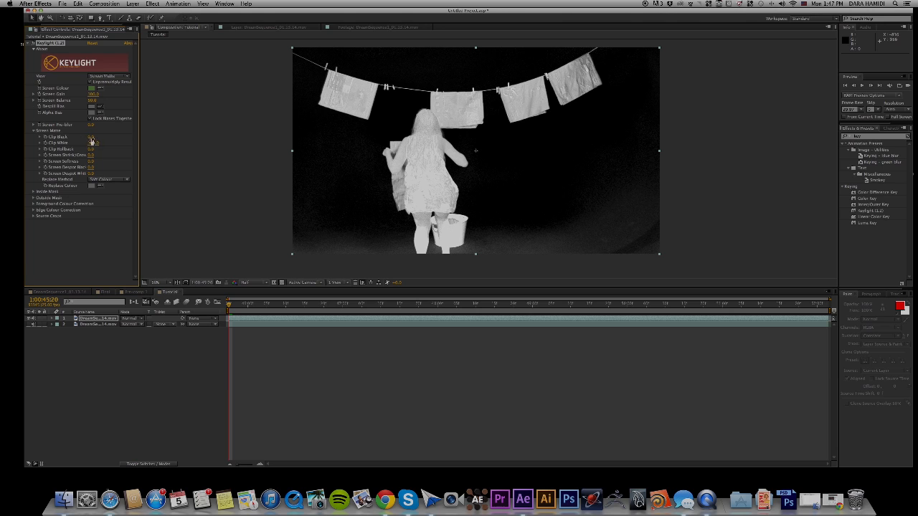
Refine the matte by raising Clip Black and lowering Clip White to 75, and return Keylight's view to Final Result.
{"action": "left_click_drag", "start_coordinate": [89, 138], "coordinate": [96, 139]}
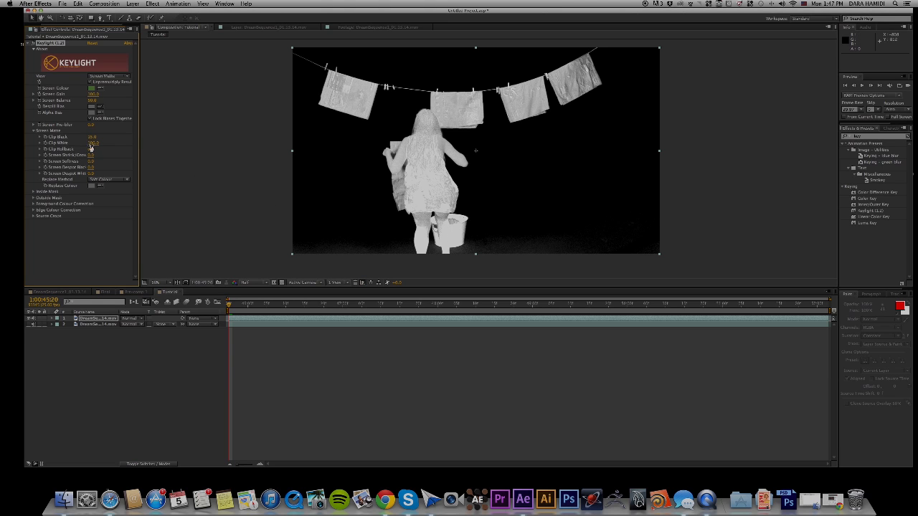
{"action": "left_click_drag", "start_coordinate": [92, 143], "coordinate": [85, 143]}
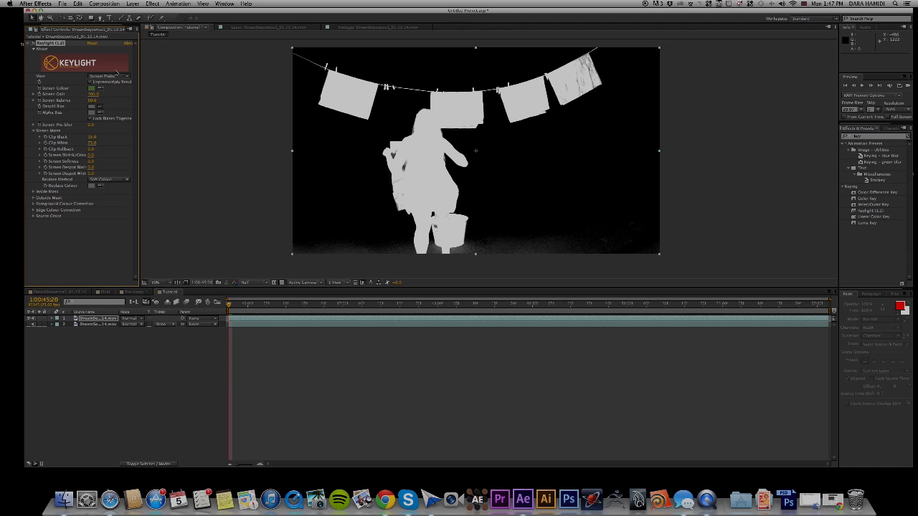
{"action": "left_click", "coordinate": [115, 76]}
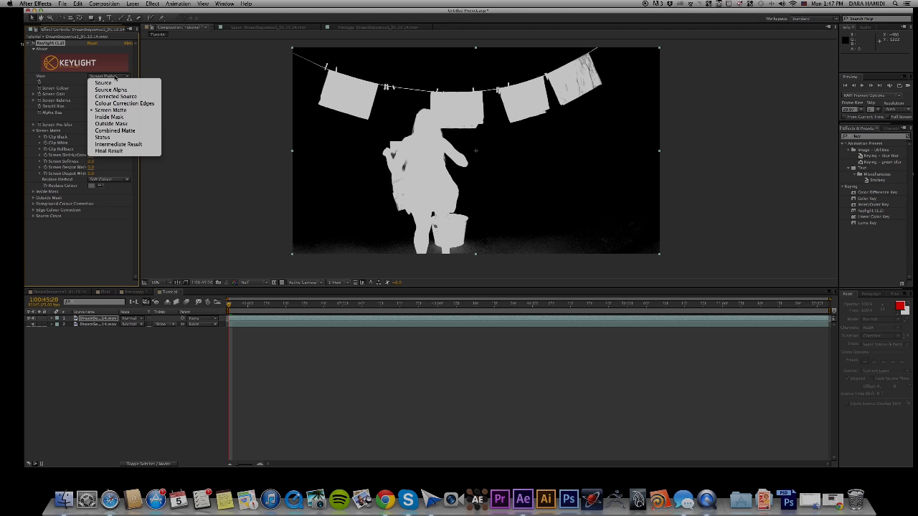
{"action": "left_click", "coordinate": [109, 151]}
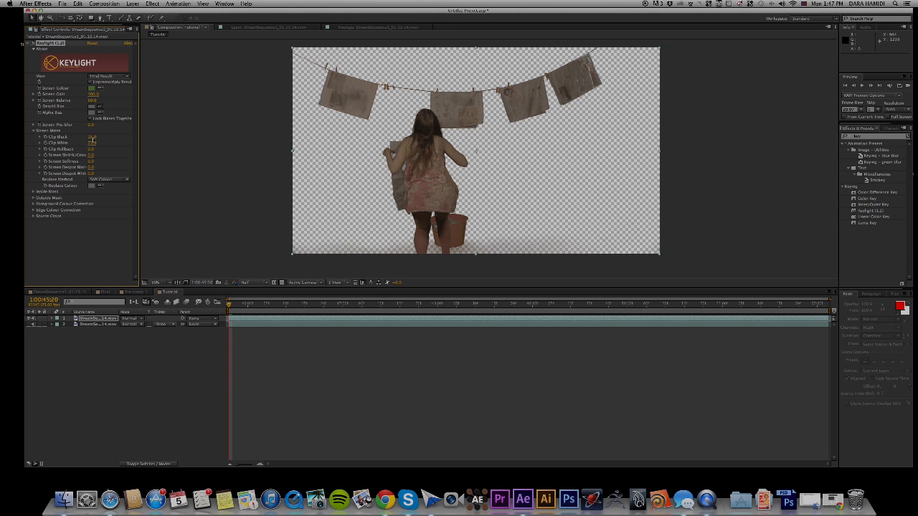
Copy the hex value of Keylight's Screen Colour.
{"action": "left_click", "coordinate": [92, 88]}
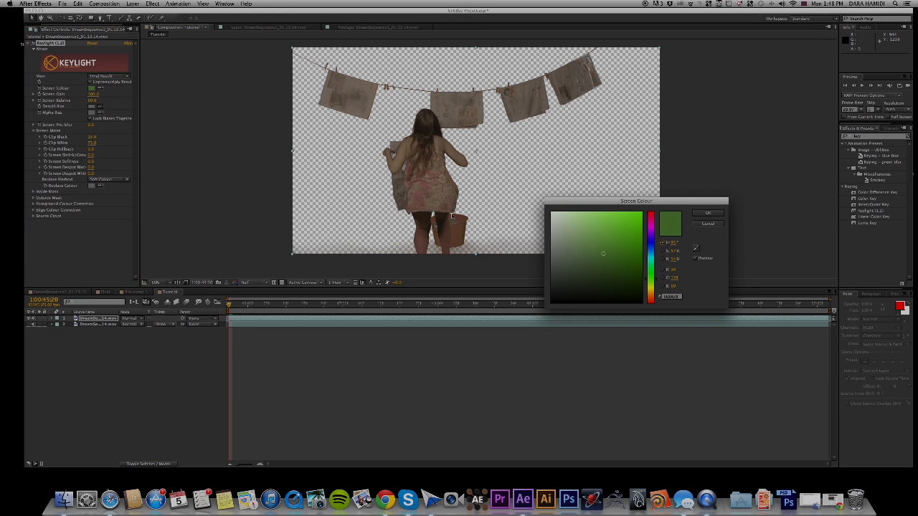
{"action": "left_click", "coordinate": [677, 298]}
{"action": "left_click", "coordinate": [707, 216]}
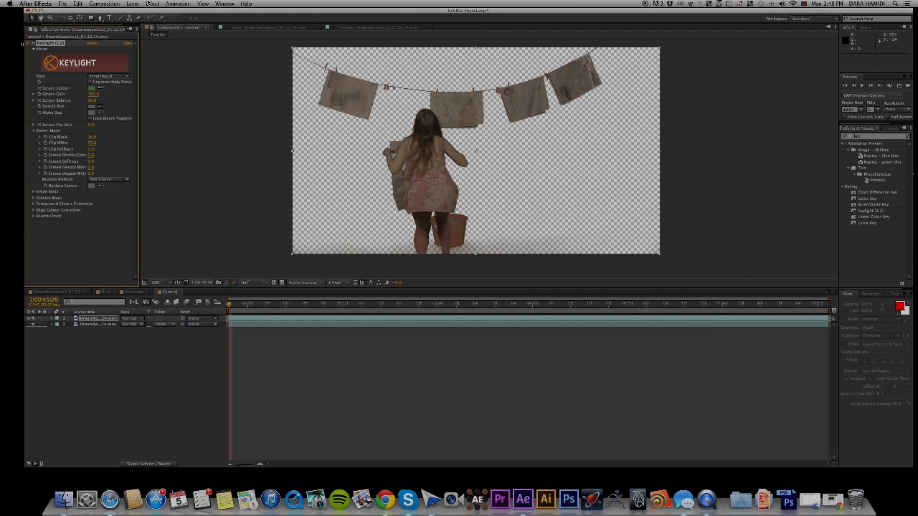
Create a new solid filled with the copied screen colour and place it beneath both footage layers.
{"action": "left_click", "coordinate": [132, 4]}
{"action": "mouse_move", "coordinate": [137, 12]}
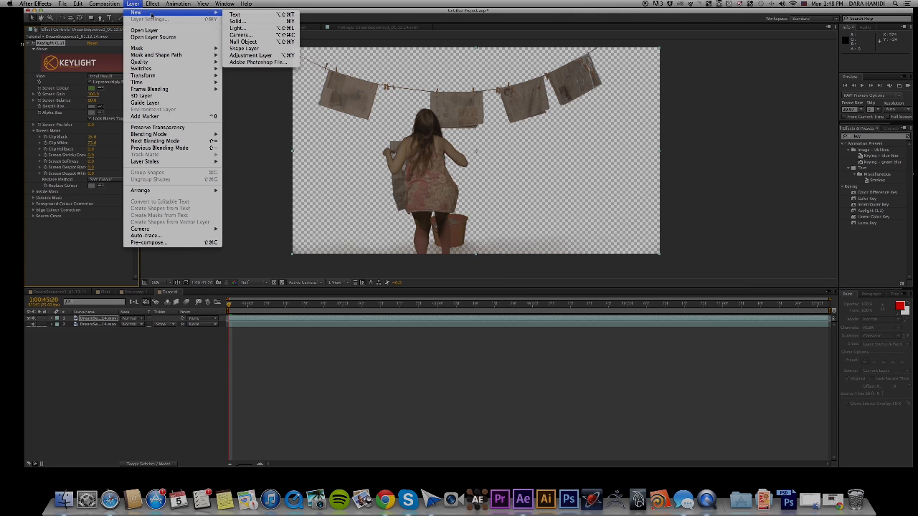
{"action": "left_click", "coordinate": [236, 21]}
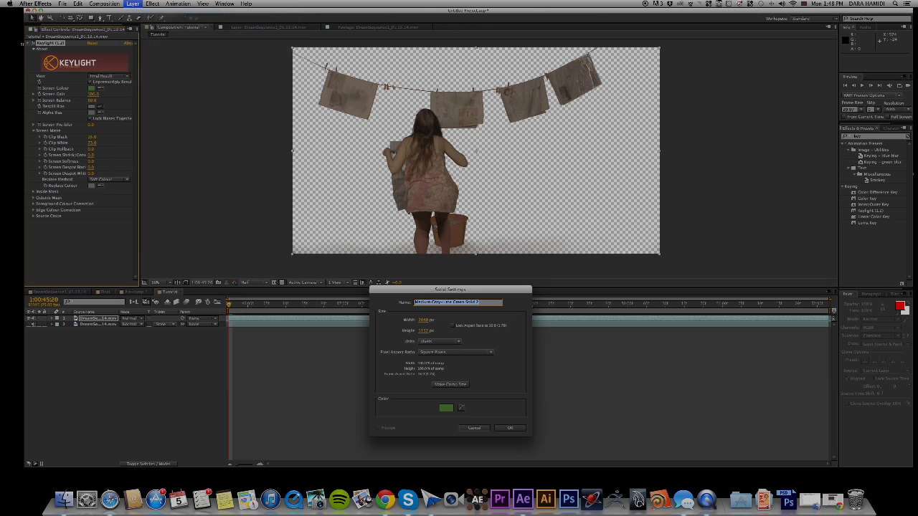
{"action": "left_click", "coordinate": [446, 408]}
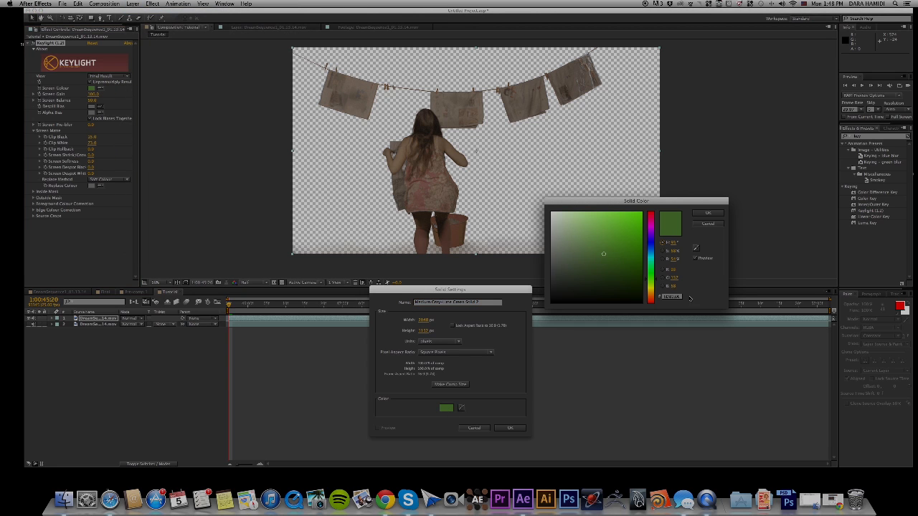
{"action": "left_click_drag", "start_coordinate": [680, 296], "coordinate": [636, 295]}
{"action": "type", "text": "5E8A3B"}
{"action": "left_click", "coordinate": [720, 214]}
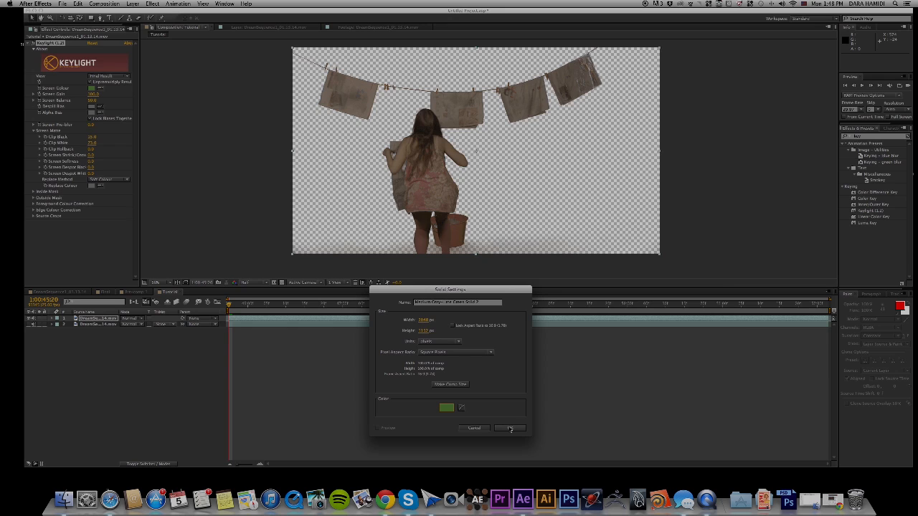
{"action": "left_click", "coordinate": [510, 428]}
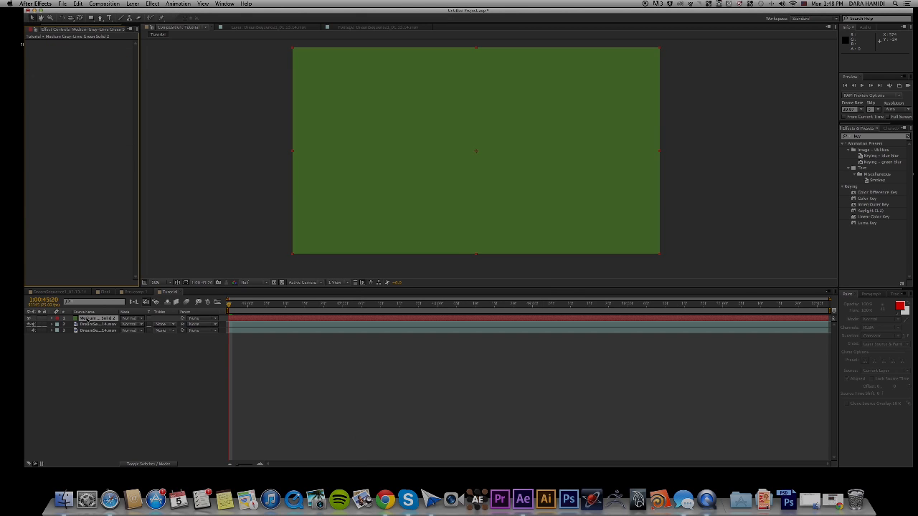
{"action": "left_click_drag", "start_coordinate": [86, 318], "coordinate": [85, 341]}
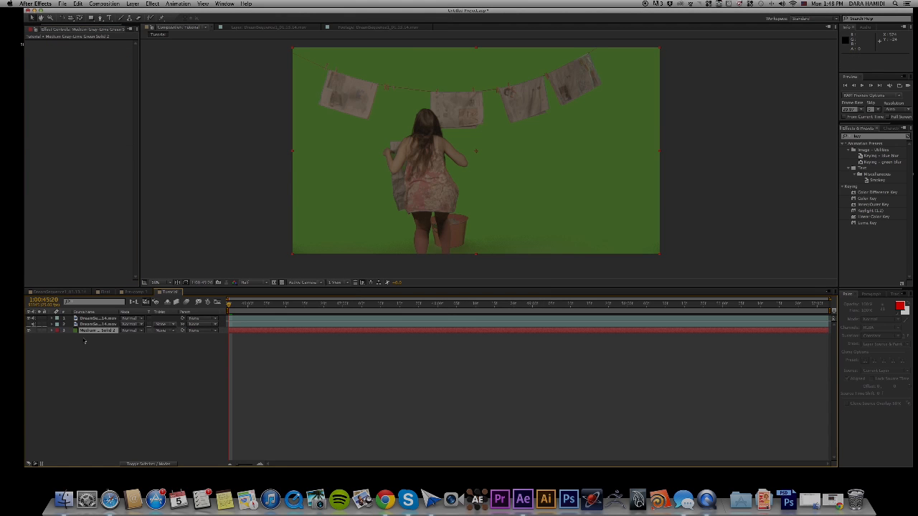
Make the lower footage layer visible and set its track matte to Luma Matte based on the keyed layer above.
{"action": "left_click", "coordinate": [30, 325]}
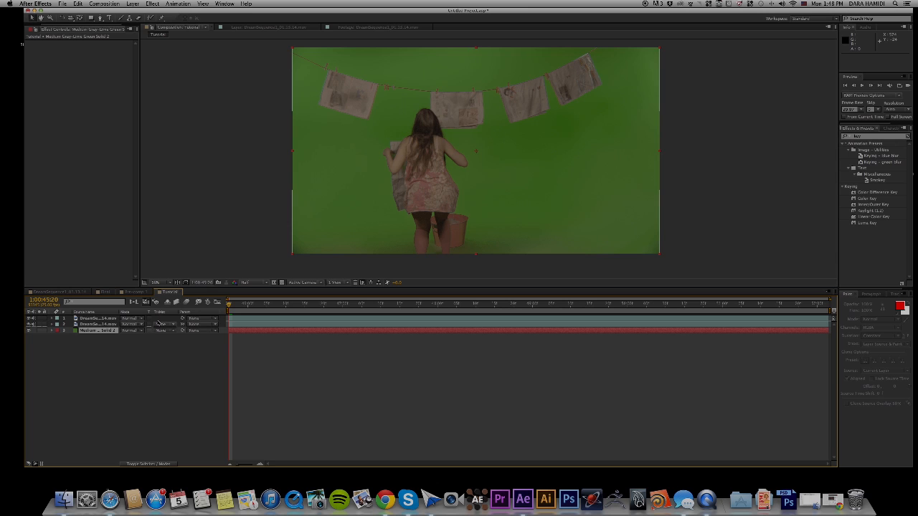
{"action": "left_click", "coordinate": [163, 325]}
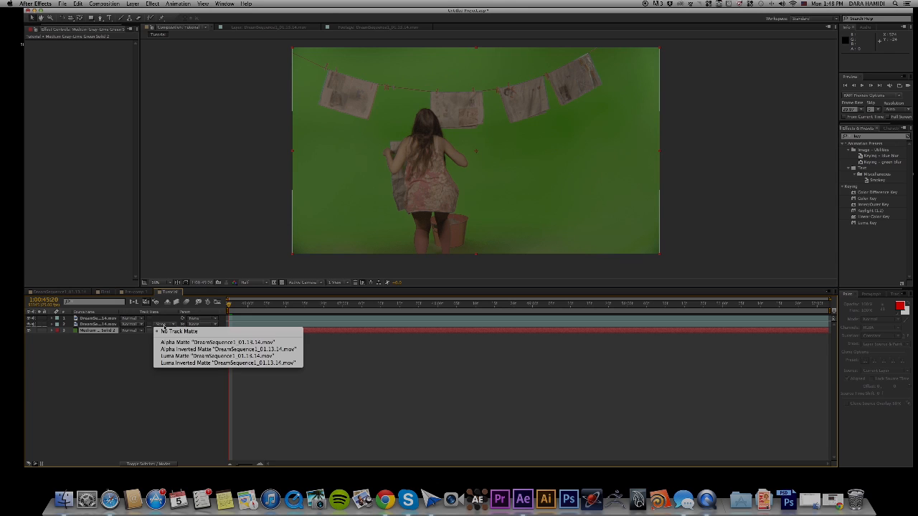
{"action": "left_click", "coordinate": [212, 357]}
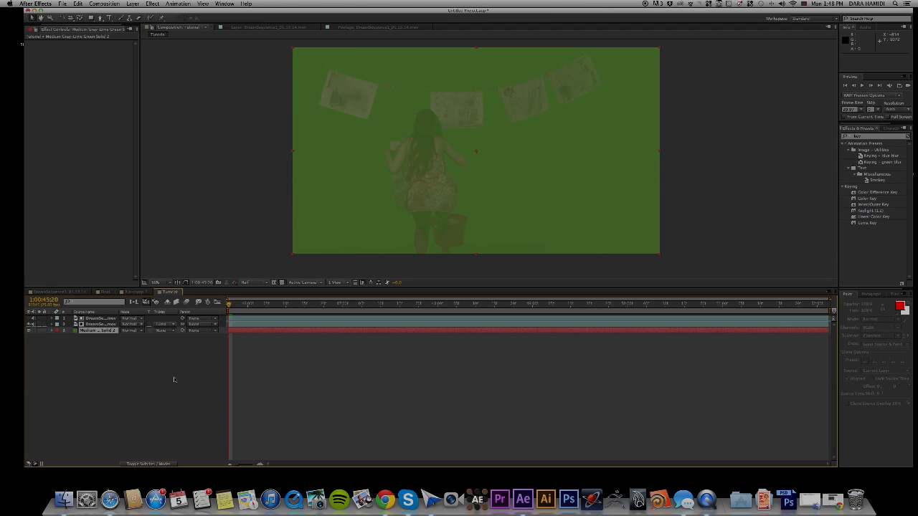
Pre-compose the two footage layers and the green solid into a composition named Spill_CleanUp, moving all attributes.
{"action": "left_click", "coordinate": [133, 389]}
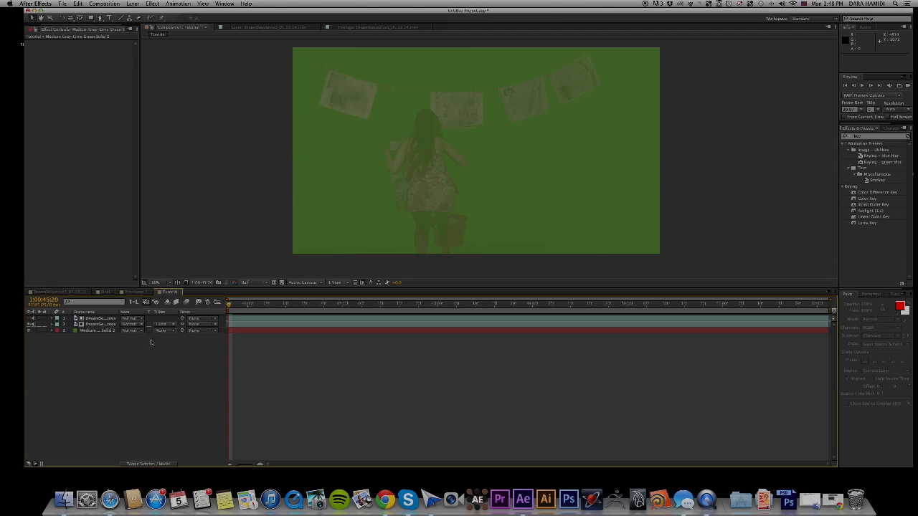
{"action": "left_click_drag", "start_coordinate": [140, 348], "coordinate": [99, 319]}
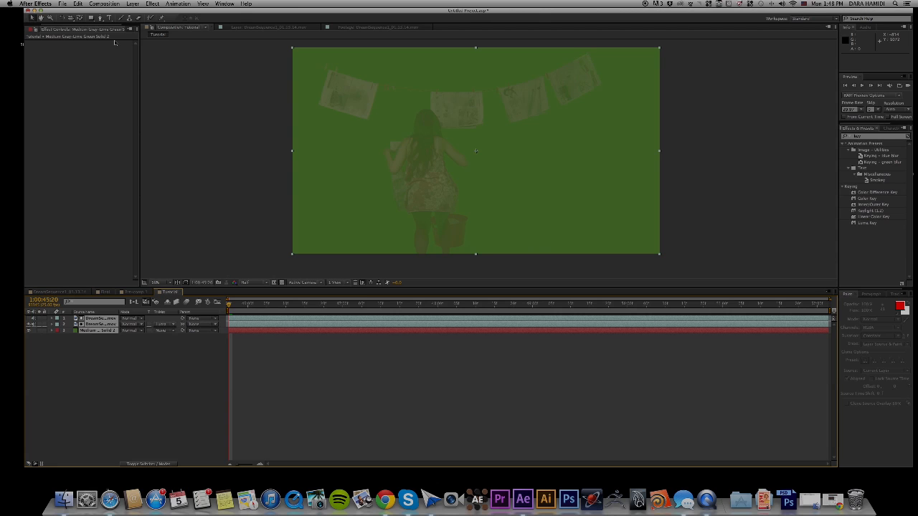
{"action": "left_click", "coordinate": [133, 4]}
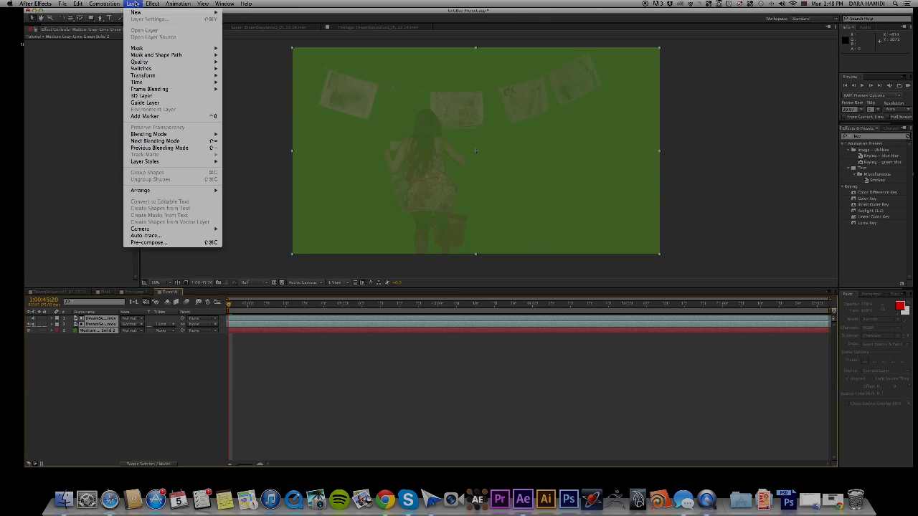
{"action": "left_click", "coordinate": [162, 244]}
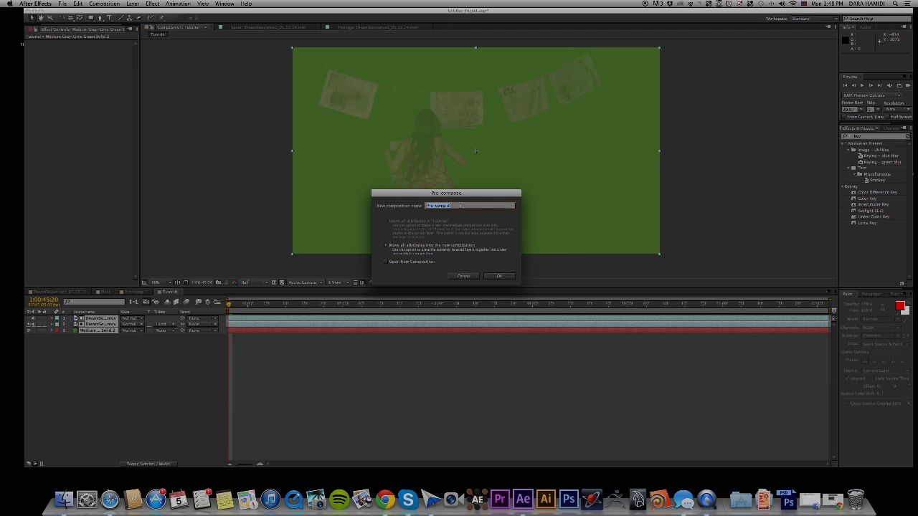
{"action": "type", "text": "K"}
{"action": "left_click", "coordinate": [497, 277]}
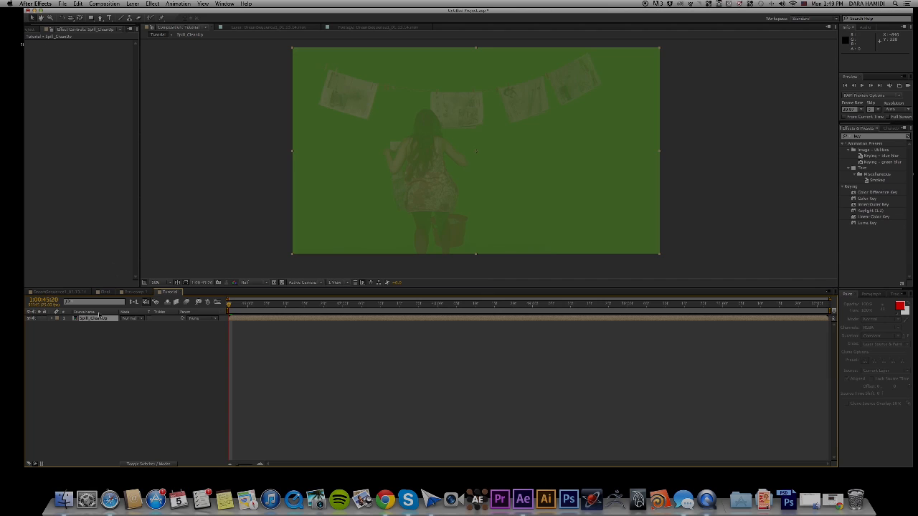
Apply Keylight (1.2) to the Spill_CleanUp layer.
{"action": "left_click", "coordinate": [100, 346]}
{"action": "left_click", "coordinate": [95, 320]}
{"action": "left_click", "coordinate": [151, 4]}
{"action": "left_click", "coordinate": [167, 19]}
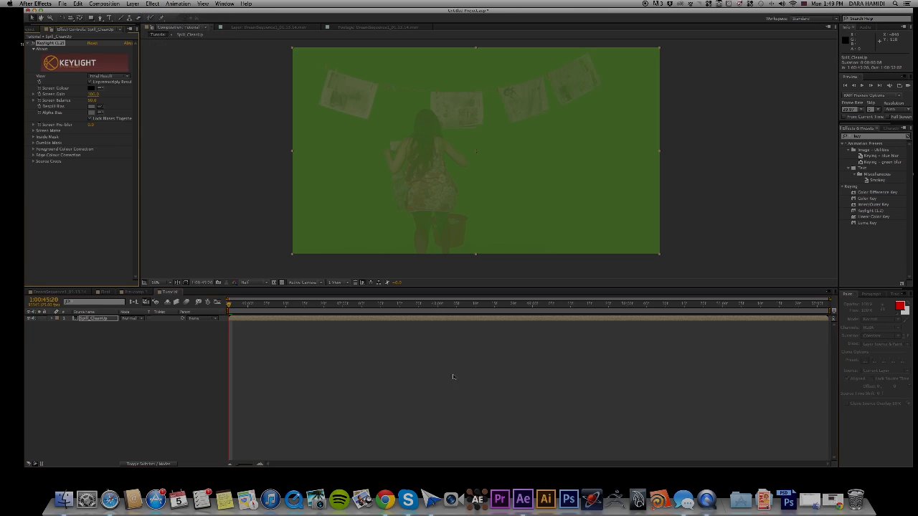
Try sampling the green backdrop of the Spill_CleanUp layer as Keylight's screen colour, and undo the change.
{"action": "left_click", "coordinate": [101, 87]}
{"action": "left_click", "coordinate": [333, 143]}
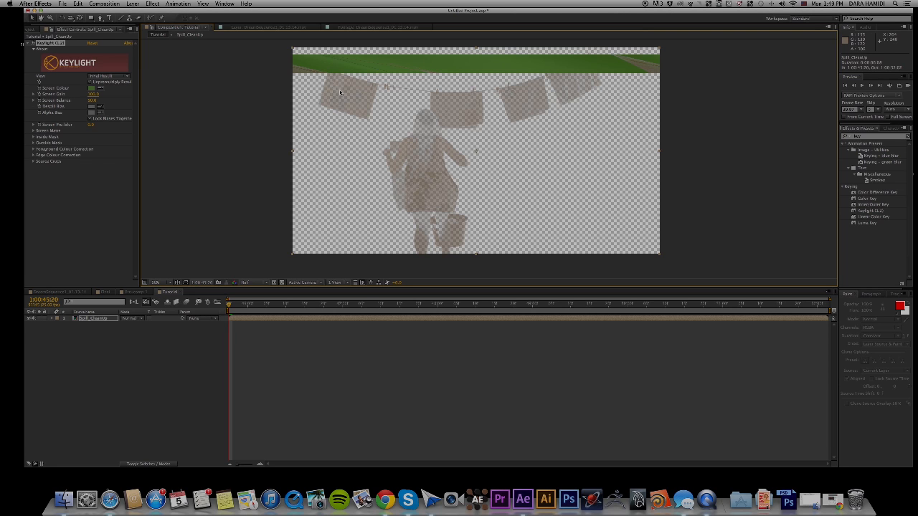
{"action": "key", "text": "super+z"}
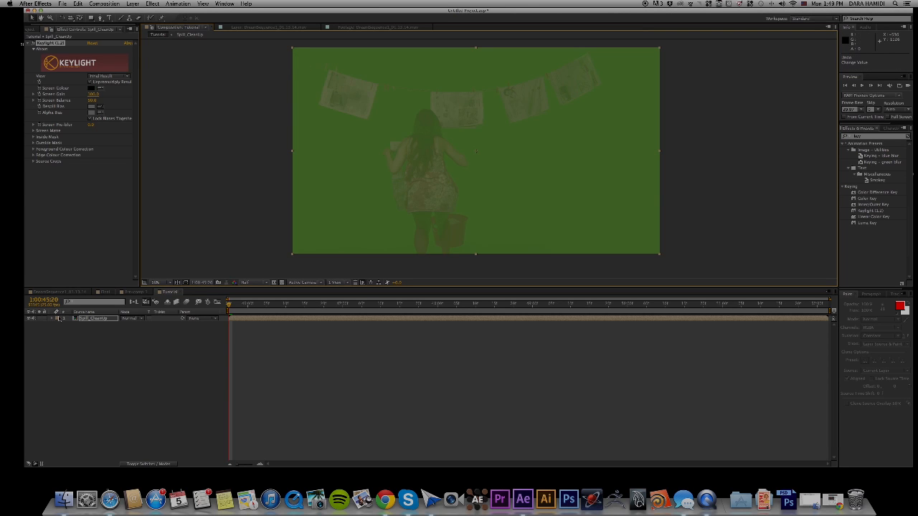
Turn the keyed footage's visibility back on inside the Spill_CleanUp composition and return to the Tutorial composition.
{"action": "double_click", "coordinate": [108, 319]}
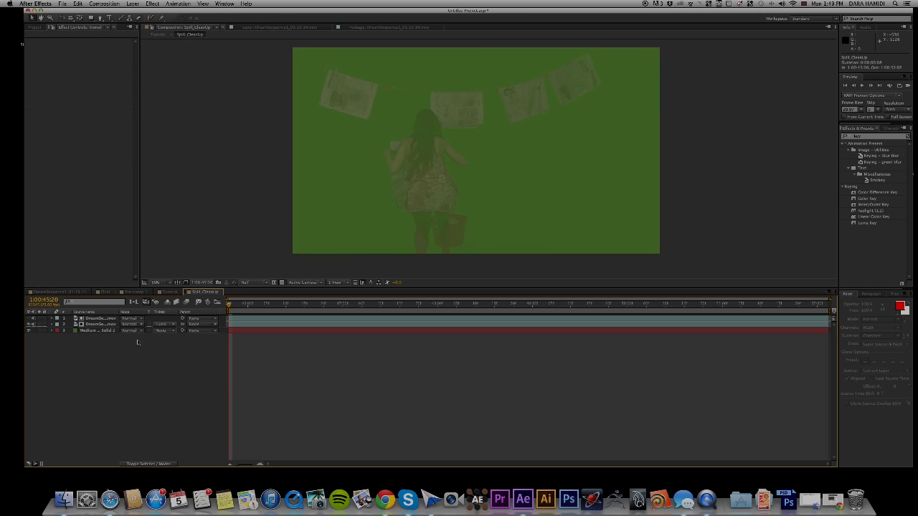
{"action": "left_click", "coordinate": [29, 324]}
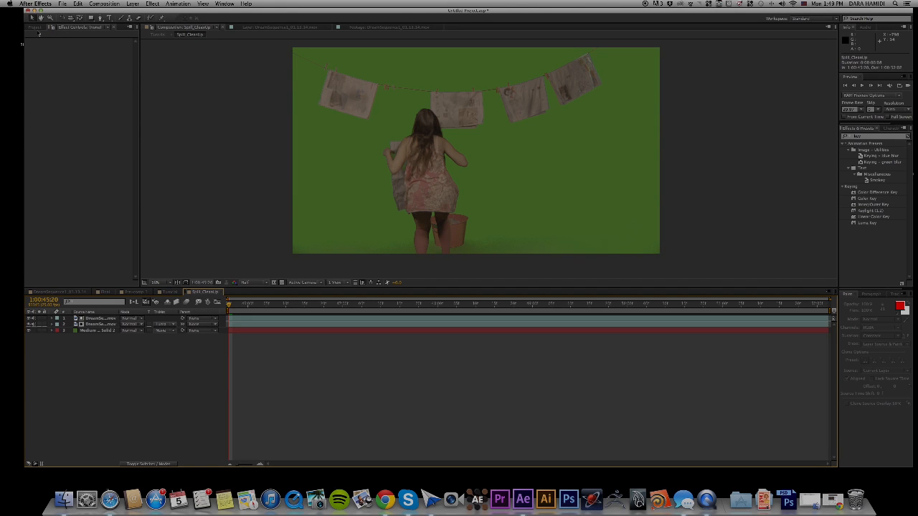
{"action": "left_click", "coordinate": [34, 27]}
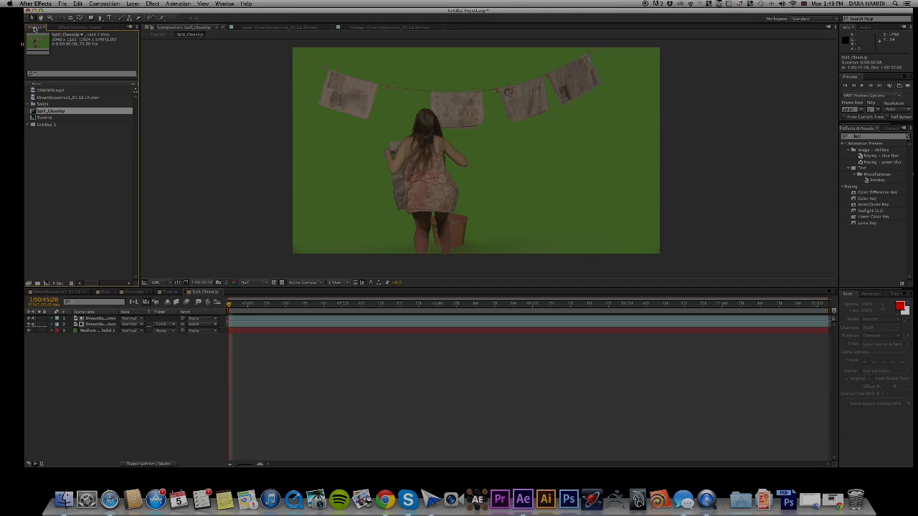
{"action": "double_click", "coordinate": [55, 112]}
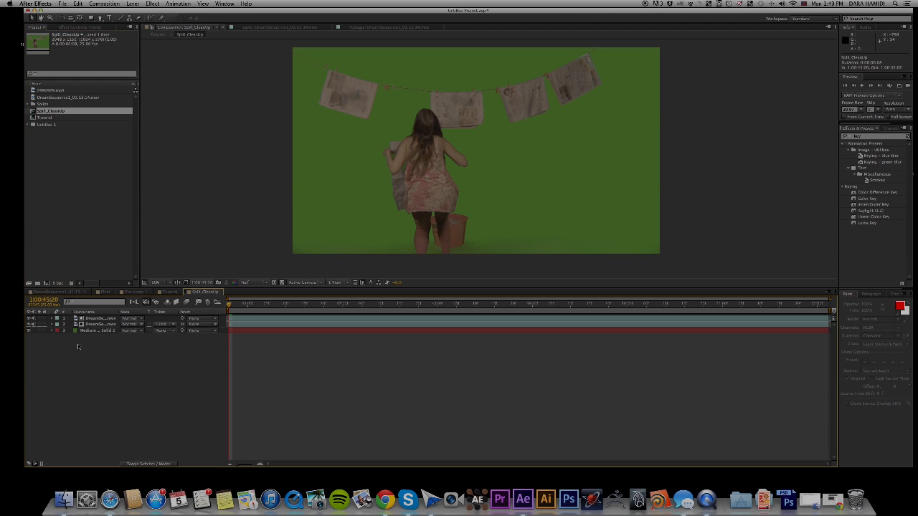
{"action": "double_click", "coordinate": [45, 117]}
{"action": "left_click", "coordinate": [76, 343]}
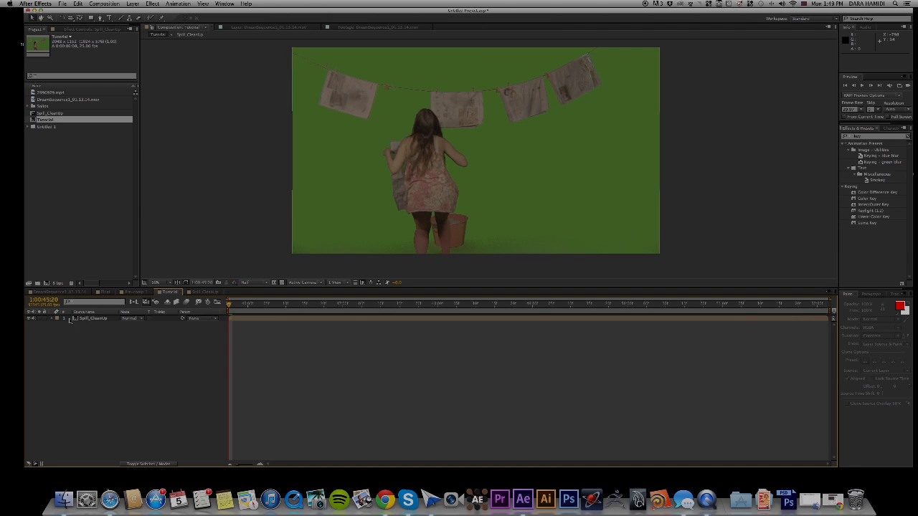
Sample the solid green backdrop as the screen colour of the Spill_CleanUp layer's Keylight effect.
{"action": "left_click", "coordinate": [72, 28]}
{"action": "left_click", "coordinate": [101, 88]}
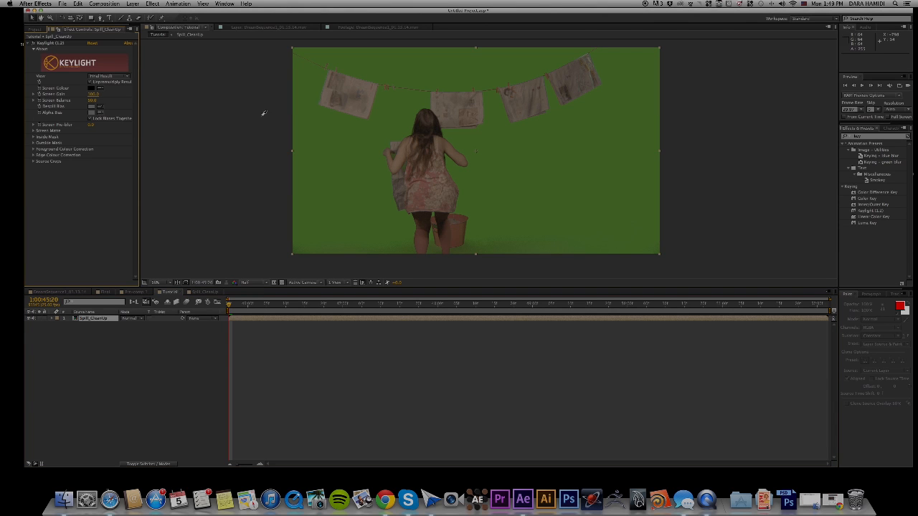
{"action": "left_click", "coordinate": [311, 129]}
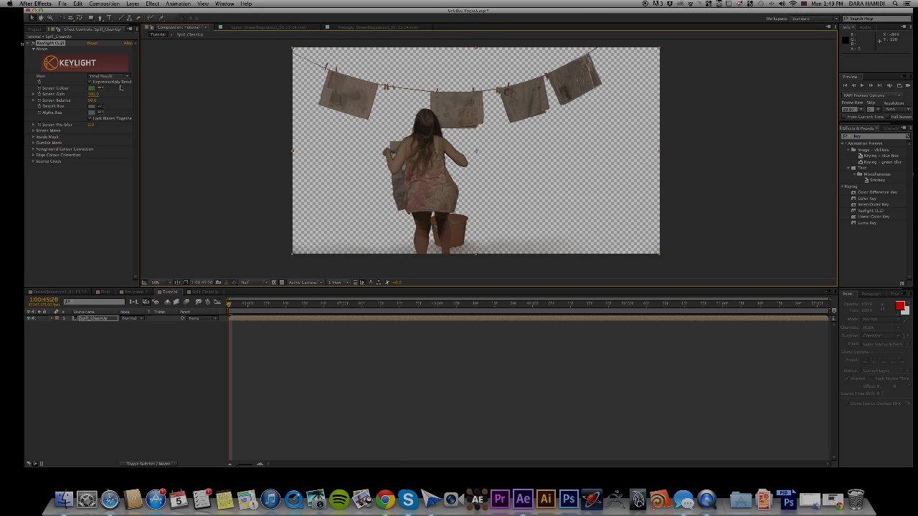
Compare Keylight's Intermediate Result view of the woman and floor with the Final Result view.
{"action": "left_click", "coordinate": [122, 77]}
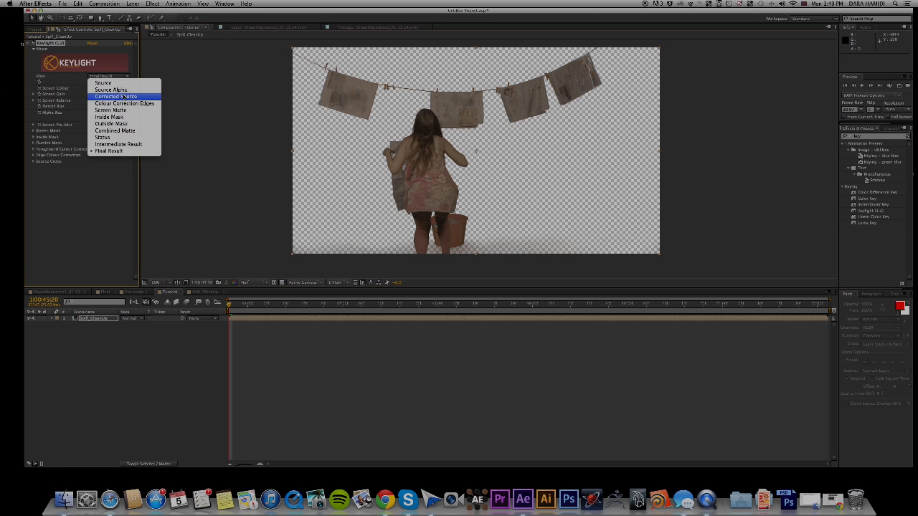
{"action": "left_click", "coordinate": [129, 146]}
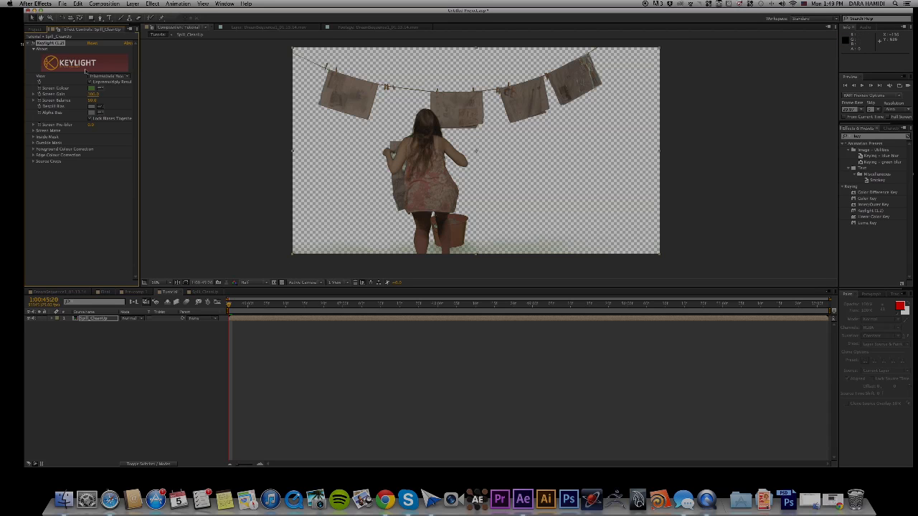
{"action": "left_click", "coordinate": [108, 76]}
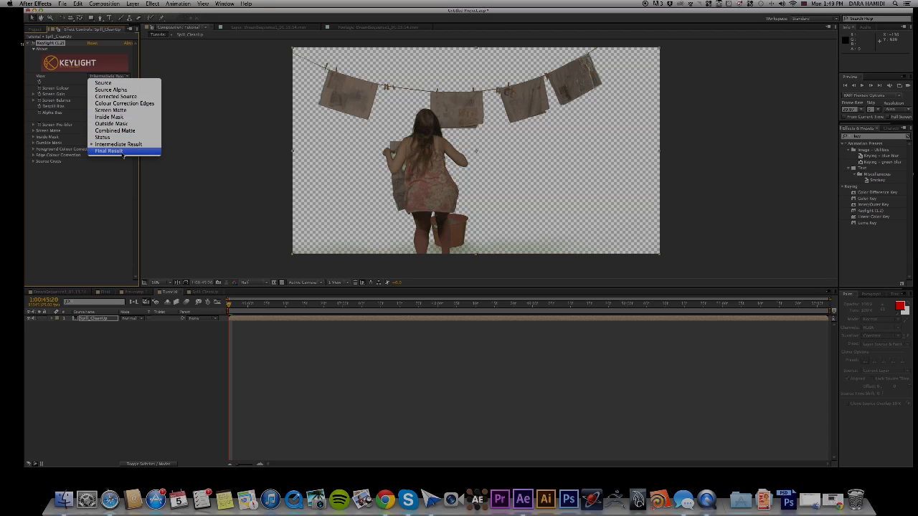
{"action": "left_click", "coordinate": [123, 151]}
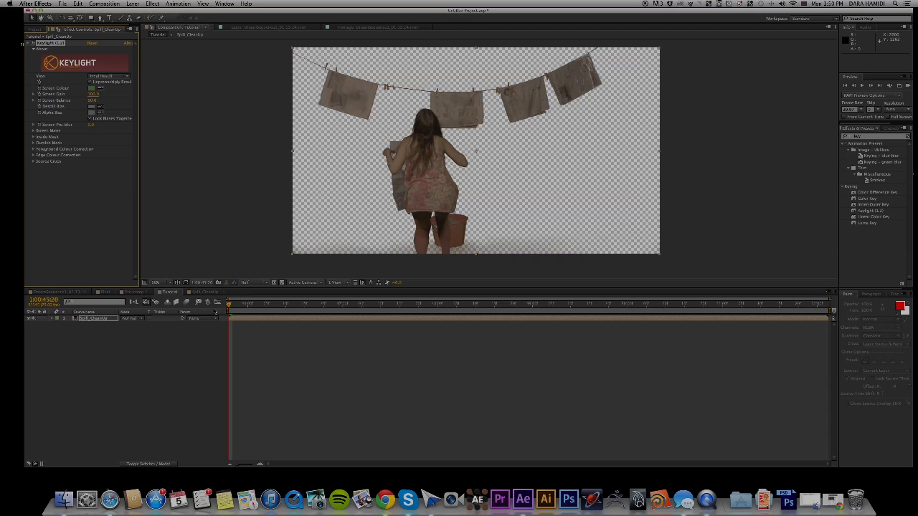
Scrub the keyed shot to 1:00:50:24 and draw a rectangular mask around the woman's upper back and the middle hanging cloth.
{"action": "left_click_drag", "start_coordinate": [231, 305], "coordinate": [814, 320]}
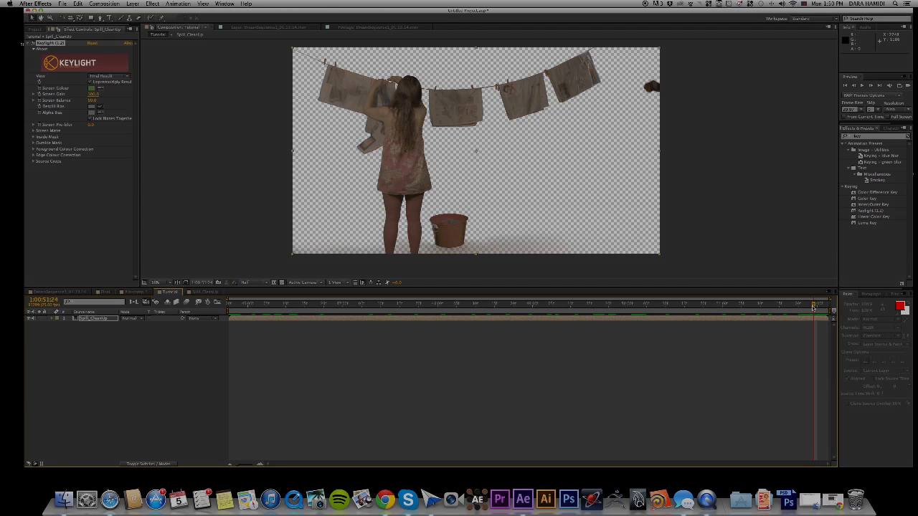
{"action": "left_click_drag", "start_coordinate": [815, 307], "coordinate": [719, 307]}
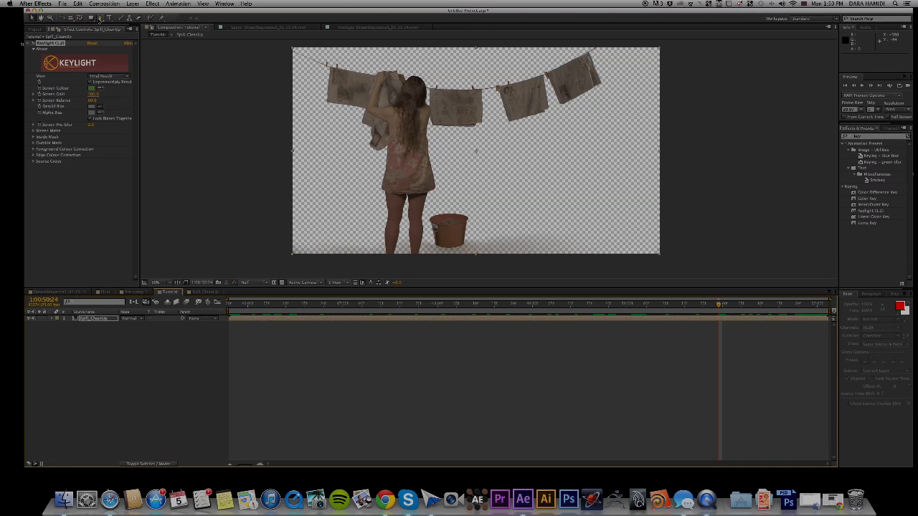
{"action": "left_click_drag", "start_coordinate": [91, 17], "coordinate": [137, 21]}
{"action": "left_click_drag", "start_coordinate": [403, 73], "coordinate": [500, 163]}
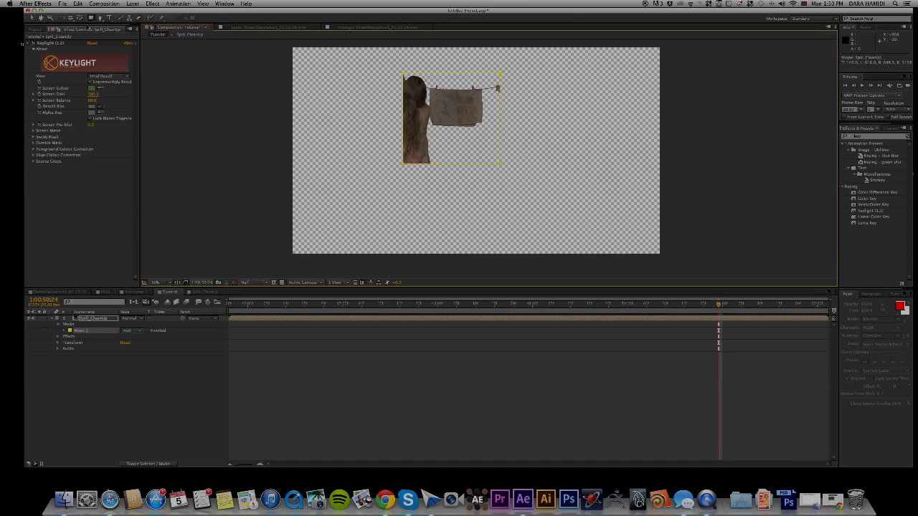
Draw a closed freeform mask with the Pen tool in the empty area below the hanging cloths and reshape its points.
{"action": "left_click", "coordinate": [100, 18]}
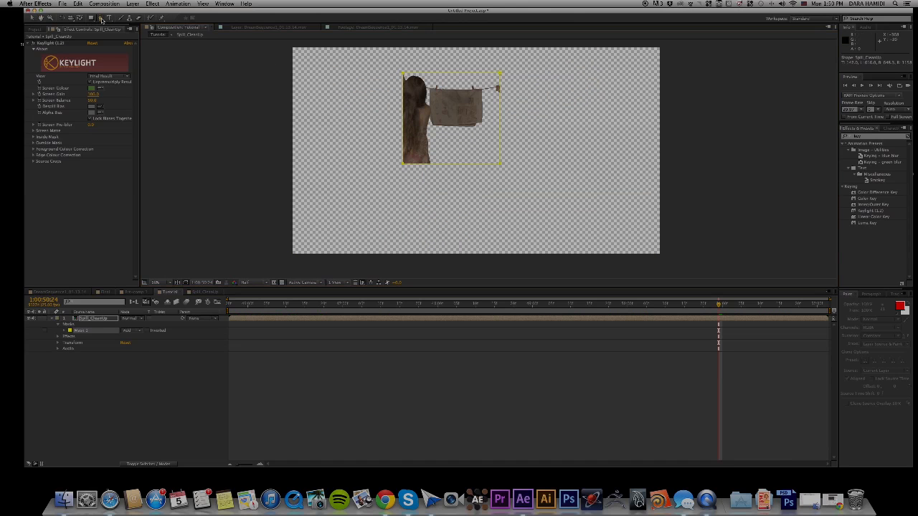
{"action": "left_click", "coordinate": [583, 215]}
{"action": "left_click", "coordinate": [569, 154]}
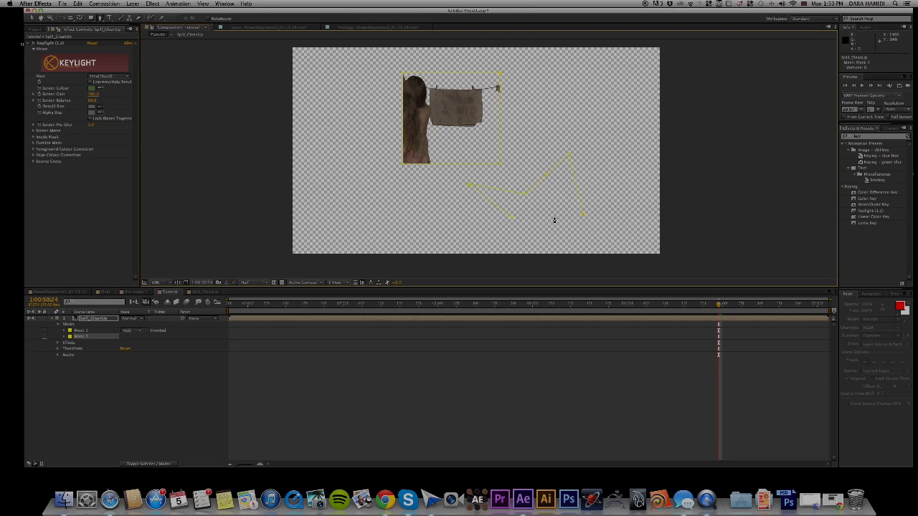
{"action": "left_click", "coordinate": [584, 215]}
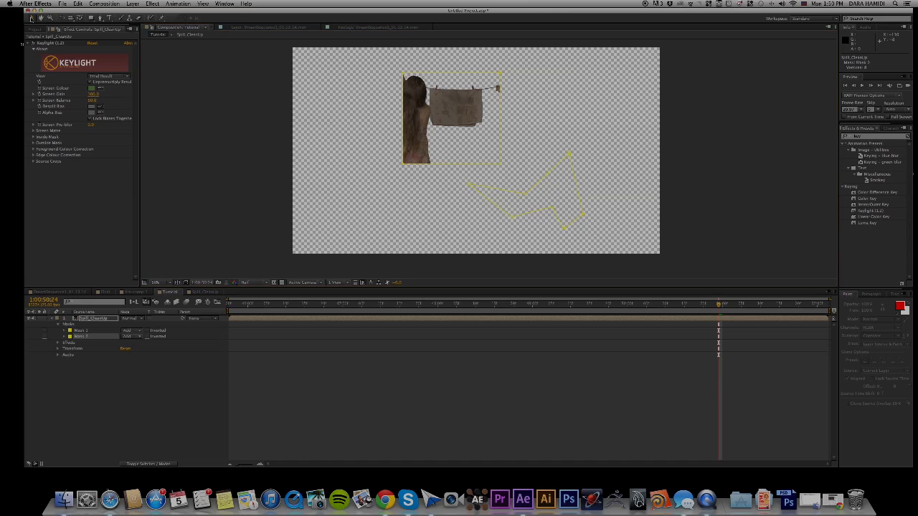
{"action": "left_click_drag", "start_coordinate": [564, 228], "coordinate": [541, 205]}
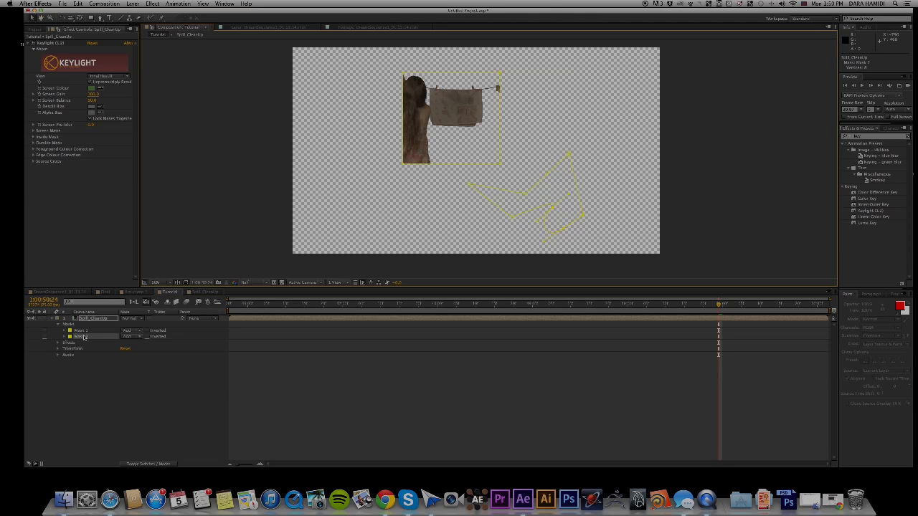
{"action": "left_click", "coordinate": [84, 337]}
{"action": "left_click_drag", "start_coordinate": [484, 184], "coordinate": [477, 167]}
{"action": "left_click", "coordinate": [98, 336]}
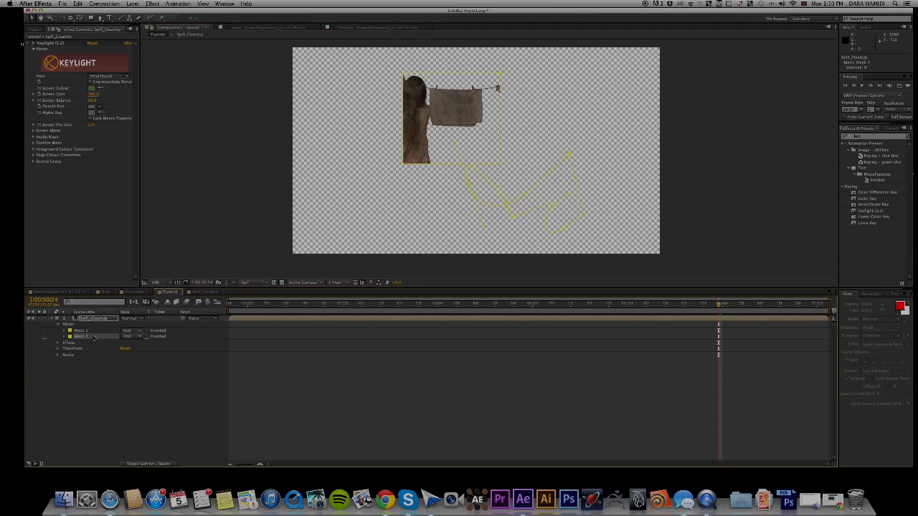
Delete both the rectangular mask and the freeform mask from the Spill_CleanUp layer.
{"action": "left_click", "coordinate": [87, 331]}
{"action": "key", "text": "Delete"}
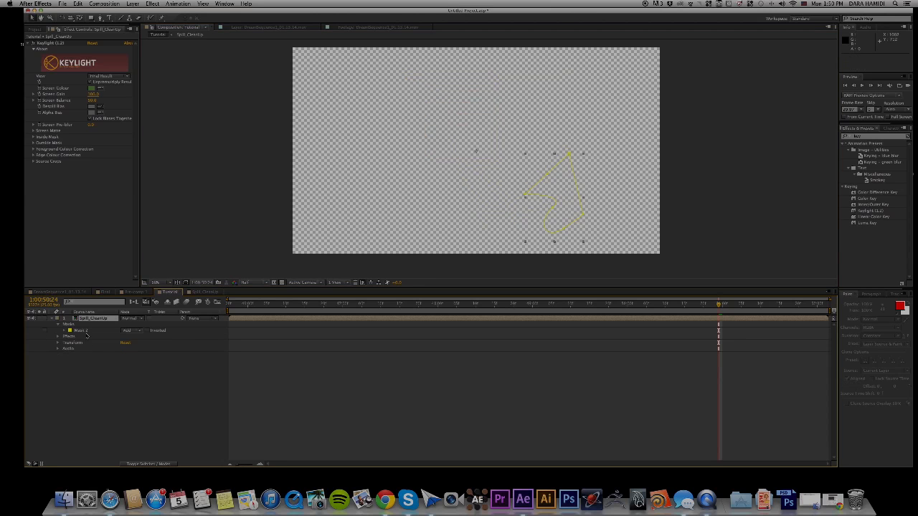
{"action": "left_click", "coordinate": [87, 333]}
{"action": "key", "text": "Delete"}
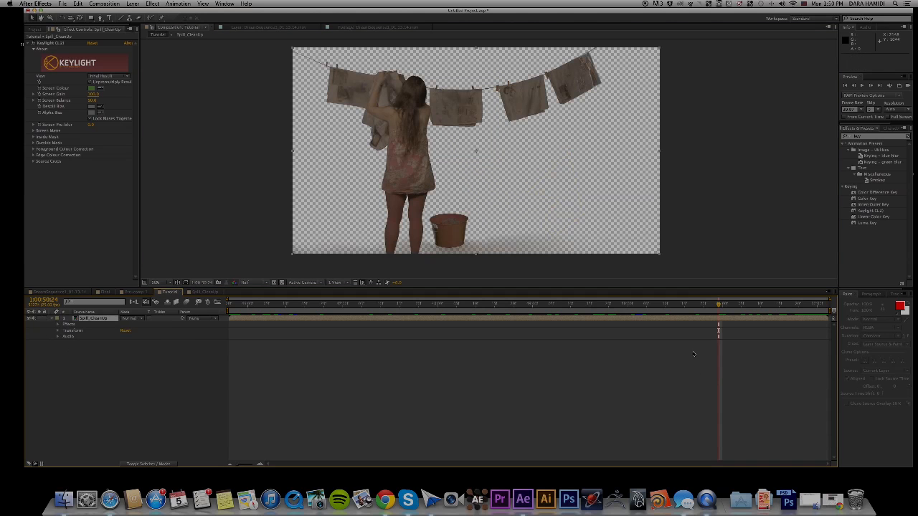
Go to 1:00:52:01 and cut out the stray object at the frame's upper-right corner with a rectangular mask set to Subtract.
{"action": "left_click_drag", "start_coordinate": [718, 307], "coordinate": [821, 307]}
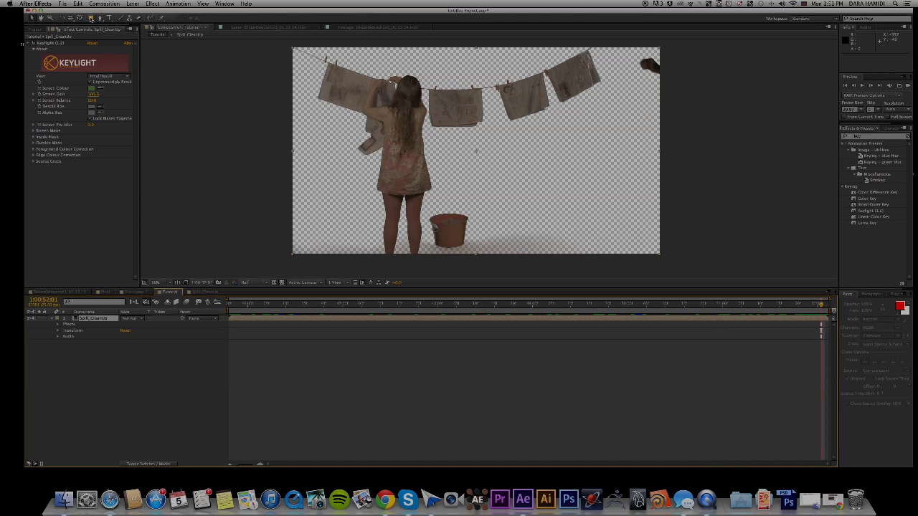
{"action": "left_click_drag", "start_coordinate": [625, 40], "coordinate": [675, 151]}
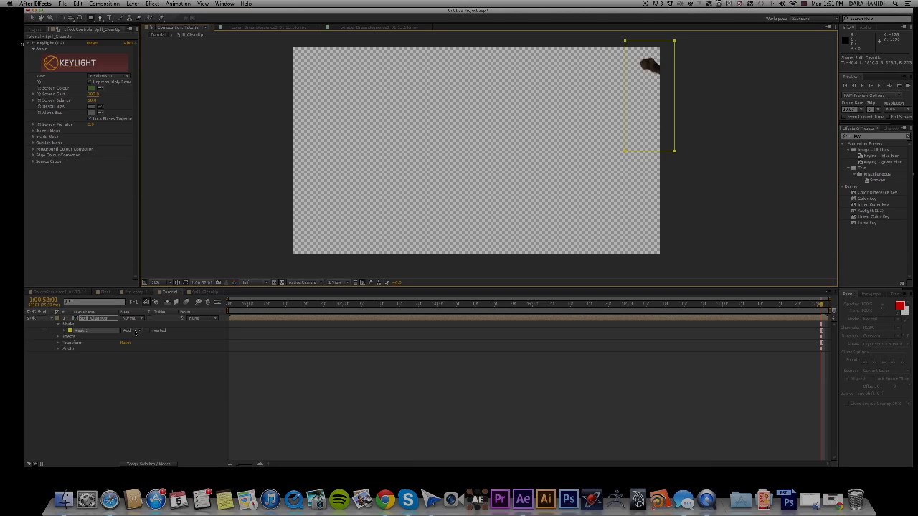
{"action": "left_click", "coordinate": [134, 333]}
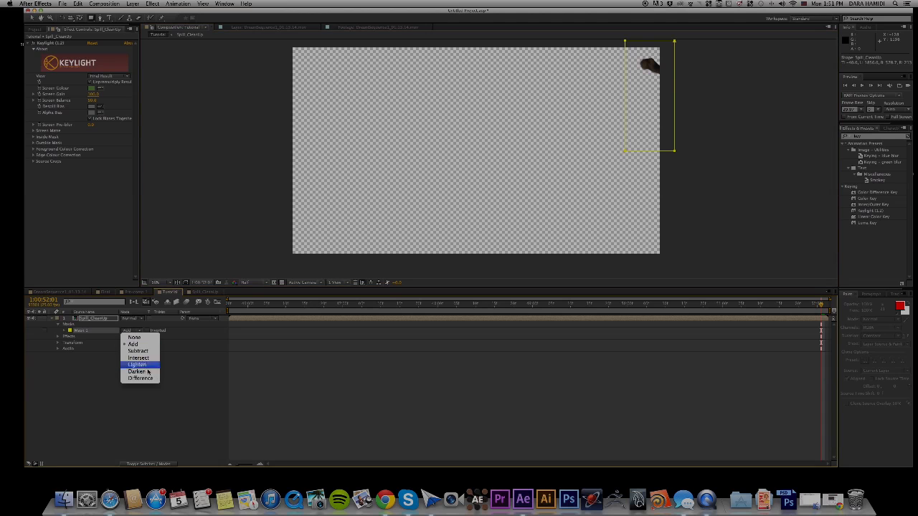
{"action": "left_click", "coordinate": [156, 351]}
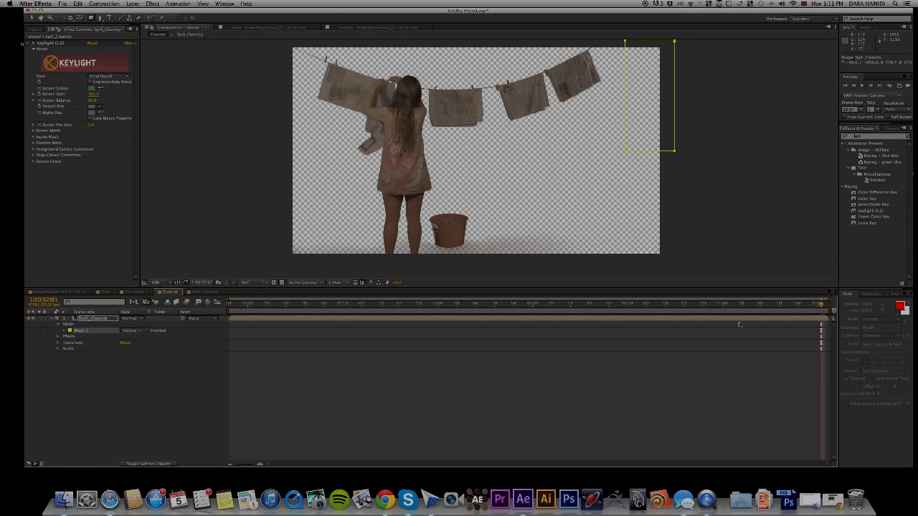
{"action": "mouse_move", "coordinate": [822, 306]}
{"action": "left_mouse_down"}
{"action": "mouse_move", "coordinate": [767, 308]}
{"action": "mouse_move", "coordinate": [827, 316]}
{"action": "mouse_move", "coordinate": [648, 316]}
{"action": "mouse_move", "coordinate": [827, 314]}
{"action": "left_mouse_up"}
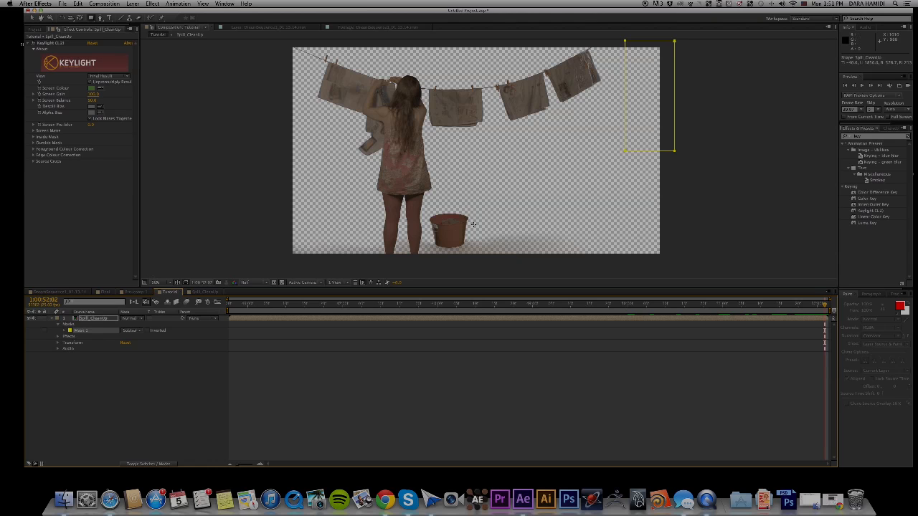
{"action": "left_click", "coordinate": [53, 318]}
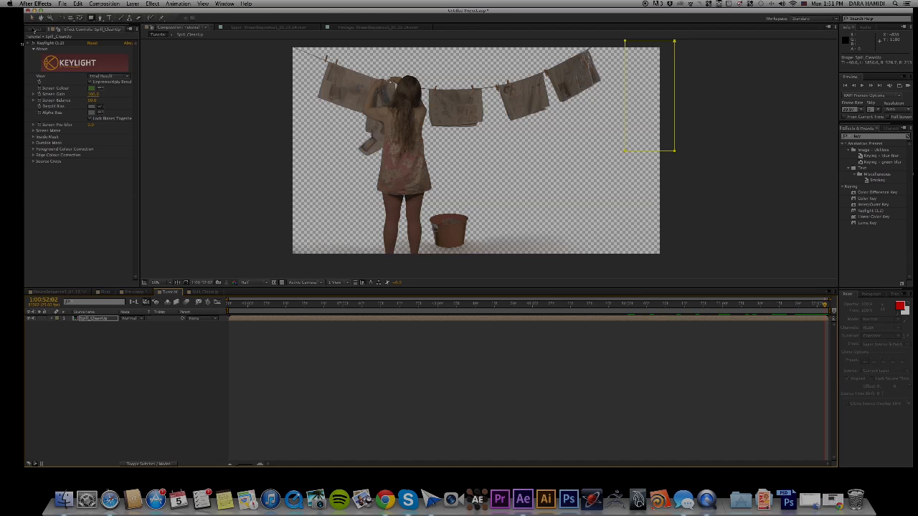
Try to place the house footage in the Tutorial composition and undo the placement.
{"action": "left_click", "coordinate": [34, 29]}
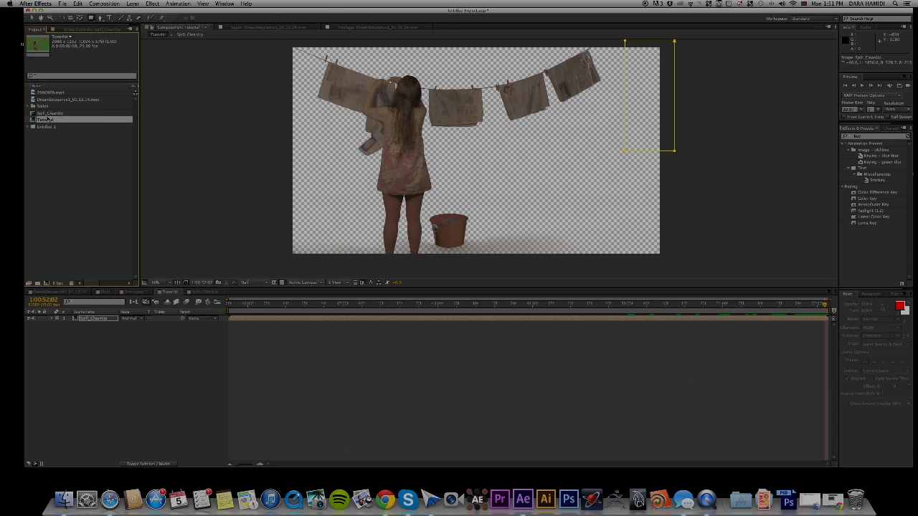
{"action": "left_click", "coordinate": [53, 94]}
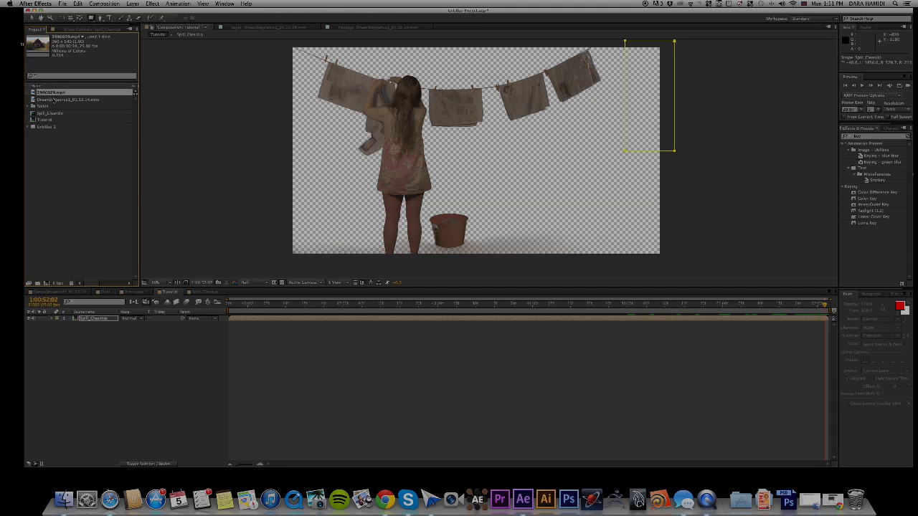
{"action": "left_click", "coordinate": [52, 100]}
{"action": "left_click", "coordinate": [52, 94]}
{"action": "mouse_move", "coordinate": [49, 285]}
{"action": "left_mouse_down"}
{"action": "mouse_move", "coordinate": [53, 94]}
{"action": "mouse_move", "coordinate": [54, 281]}
{"action": "mouse_move", "coordinate": [46, 284]}
{"action": "left_mouse_up"}
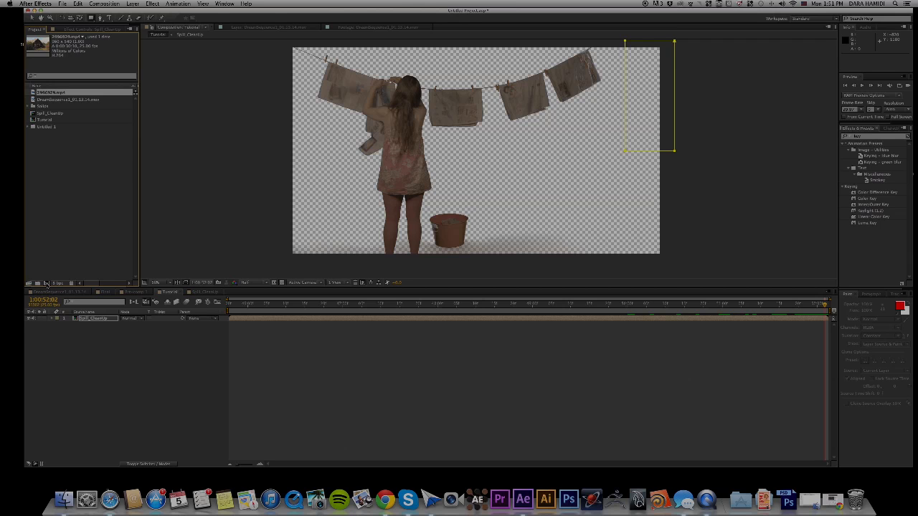
{"action": "left_click_drag", "start_coordinate": [45, 285], "coordinate": [338, 188]}
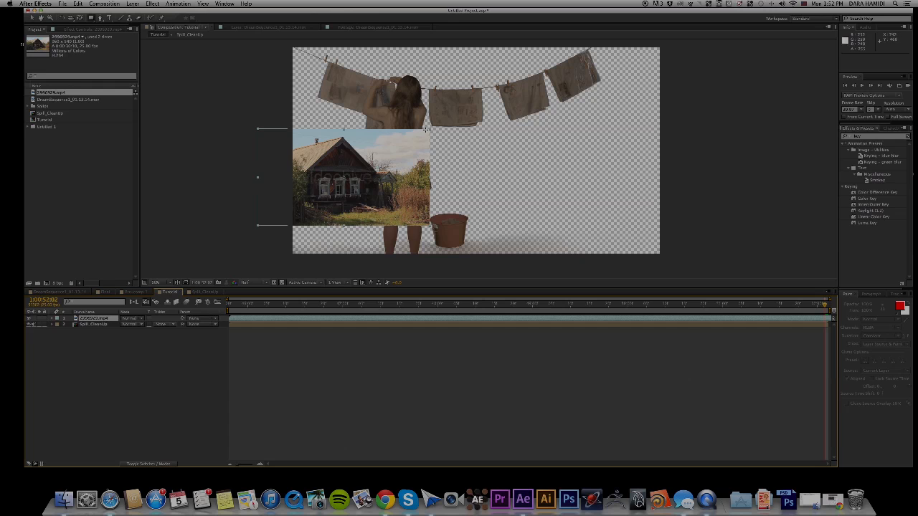
{"action": "key", "text": "super+z"}
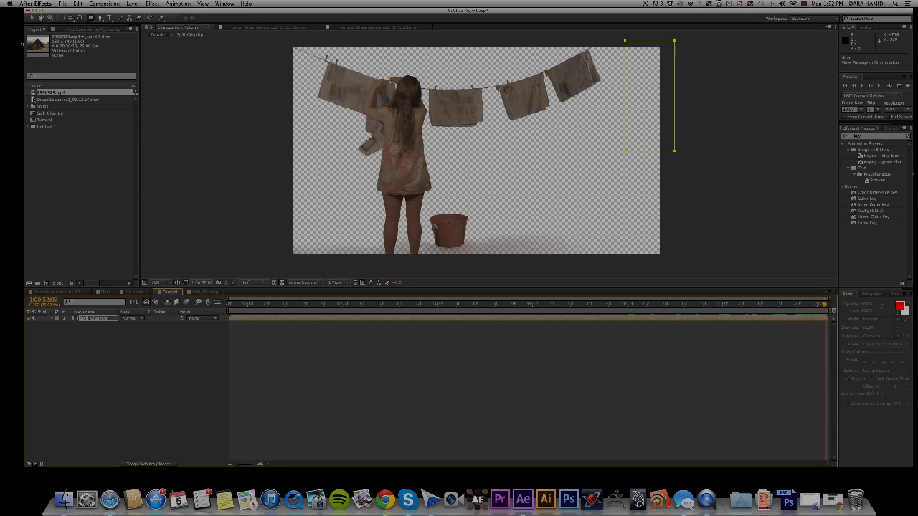
Create a new composition from the house footage and add the Tutorial composition to it above the house clip.
{"action": "left_click_drag", "start_coordinate": [48, 94], "coordinate": [47, 284]}
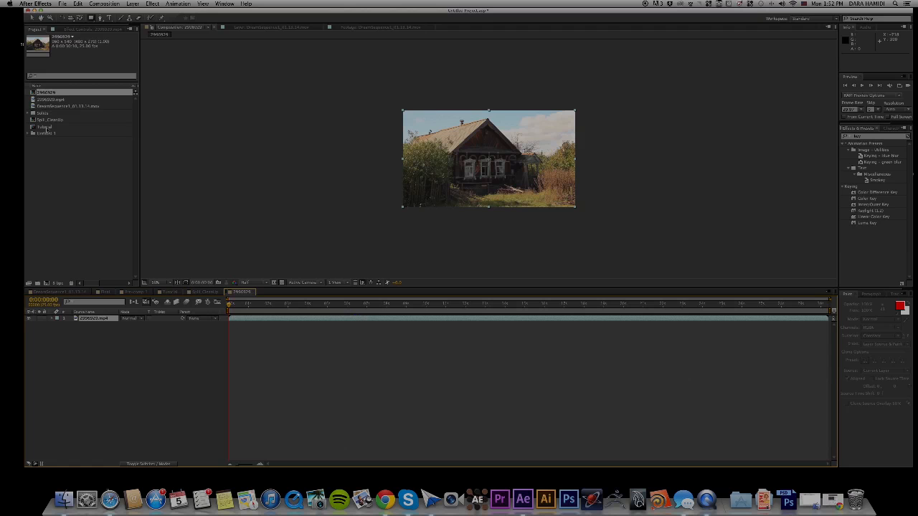
{"action": "double_click", "coordinate": [44, 127]}
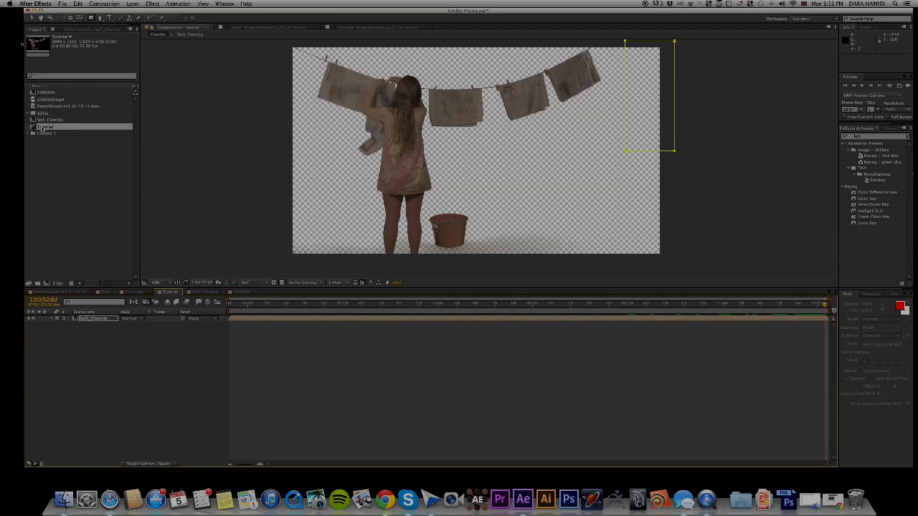
{"action": "double_click", "coordinate": [48, 92]}
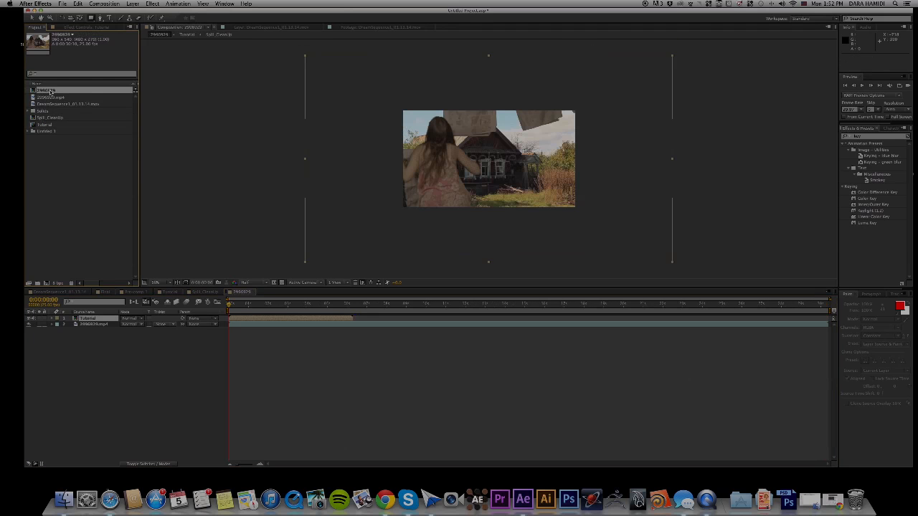
Rename the new house composition as Final.
{"action": "right_click", "coordinate": [50, 92]}
{"action": "left_click", "coordinate": [113, 170]}
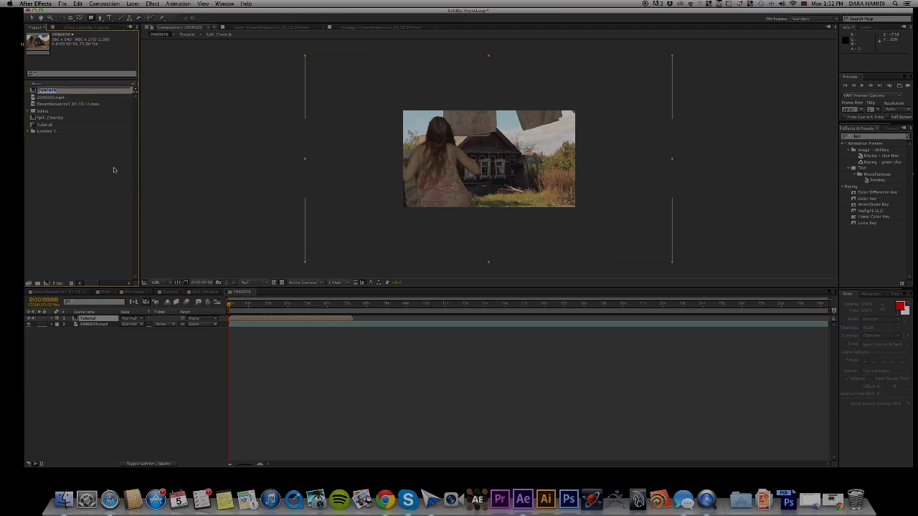
{"action": "key", "text": "BackSpace"}
{"action": "key", "text": "Return"}
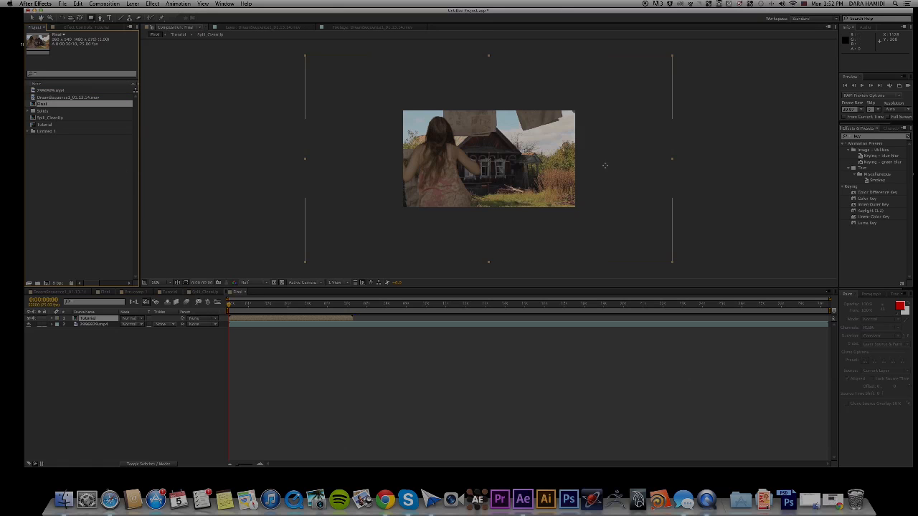
Scale the Tutorial layer down to about 51% and move it so the woman stands to the left of the house.
{"action": "left_click", "coordinate": [673, 57]}
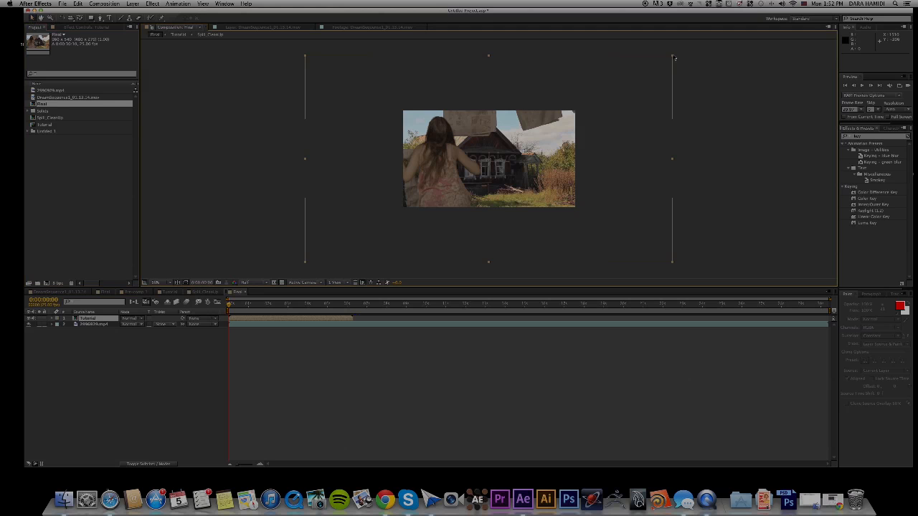
{"action": "left_click_drag", "start_coordinate": [673, 58], "coordinate": [582, 93]}
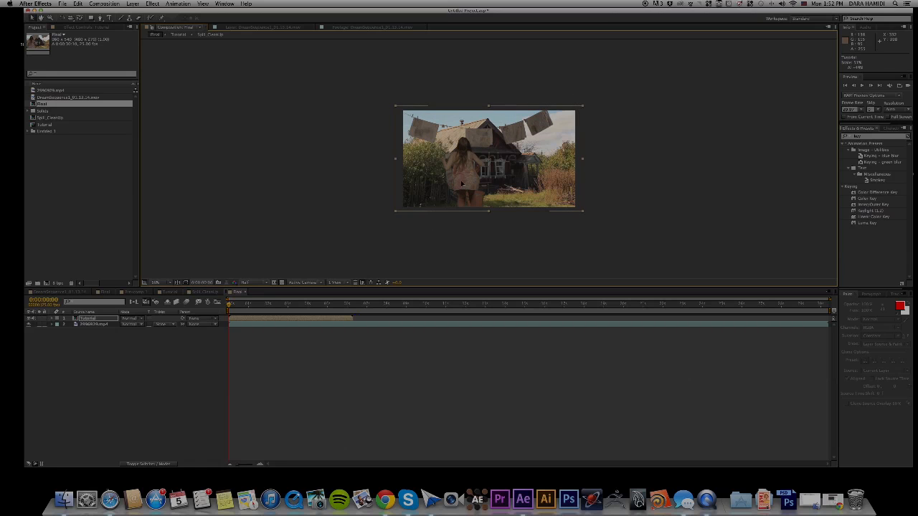
{"action": "left_click_drag", "start_coordinate": [460, 185], "coordinate": [436, 192]}
{"action": "scroll", "coordinate": [493, 211], "scroll_direction": "down", "scroll_amount": 2}
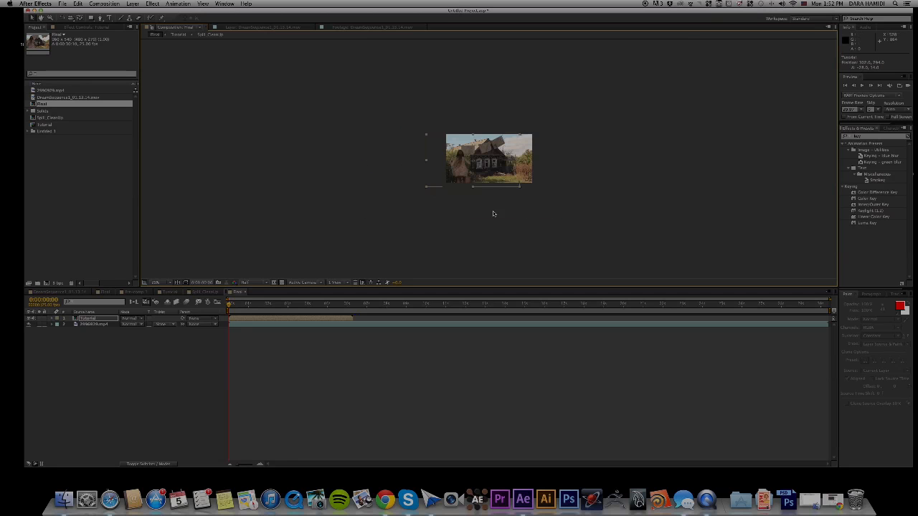
{"action": "scroll", "coordinate": [500, 209], "scroll_direction": "up", "scroll_amount": 2}
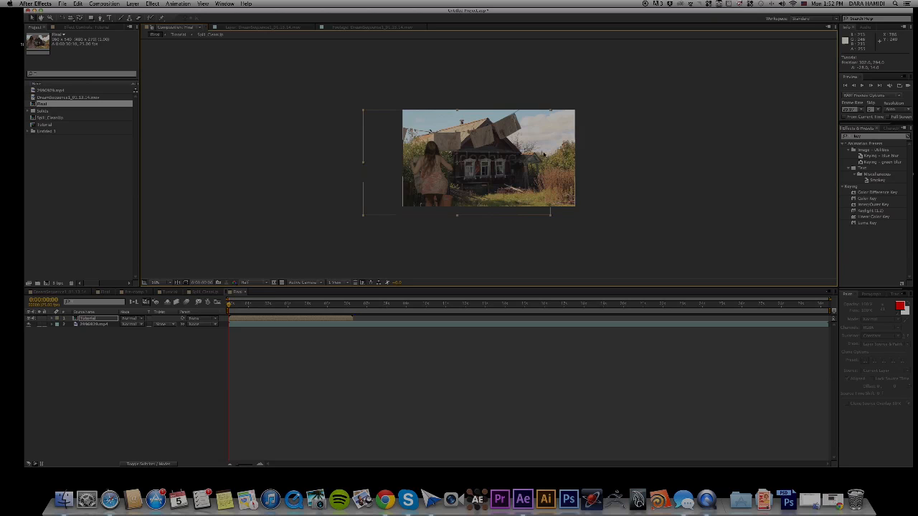
{"action": "left_click", "coordinate": [474, 229]}
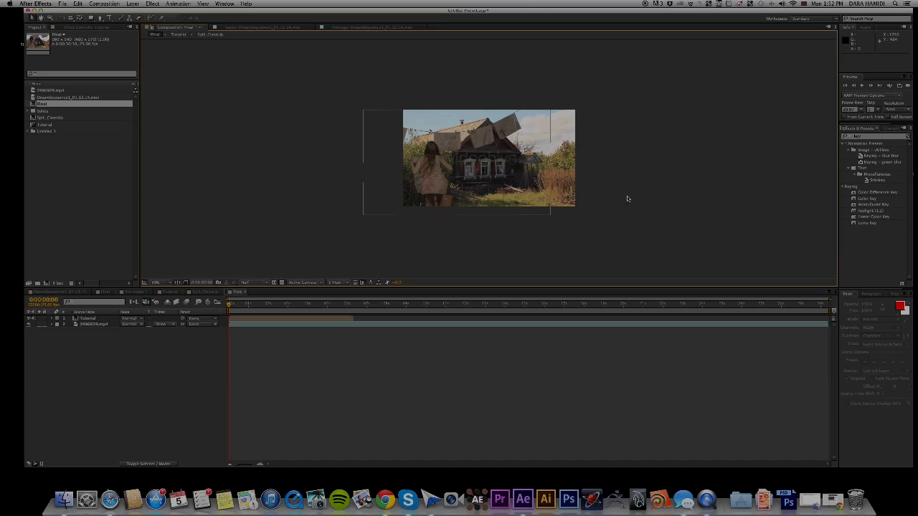
Clear the previous effects filter, search the effects for Curves, and empty the search again.
{"action": "left_click", "coordinate": [873, 137]}
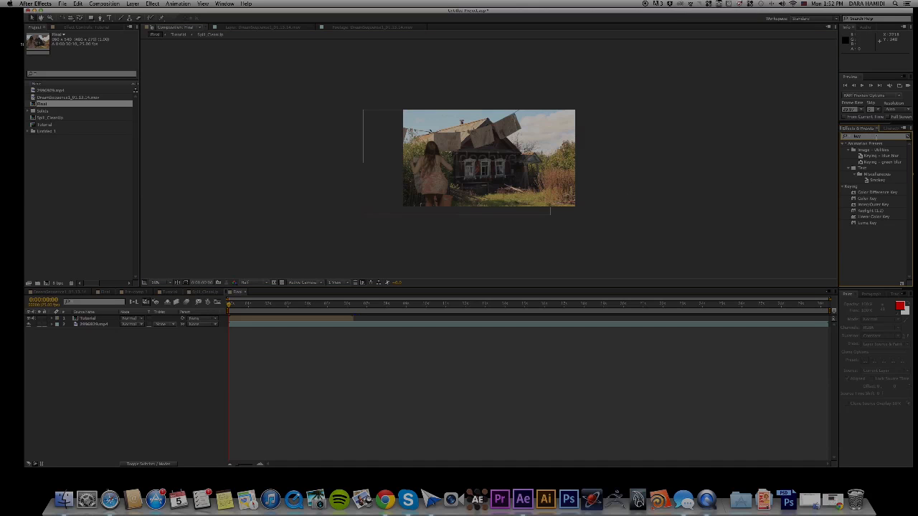
{"action": "key", "text": "BackSpace"}
{"action": "left_click", "coordinate": [849, 136]}
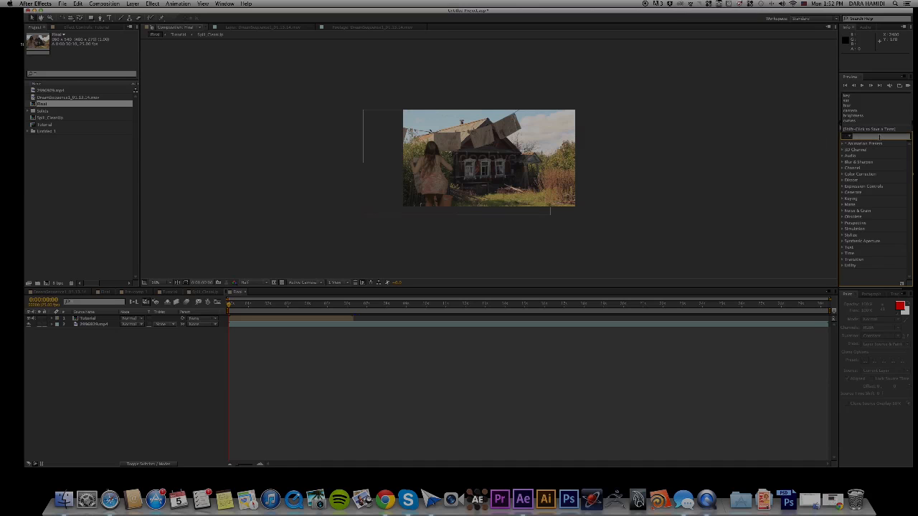
{"action": "left_click", "coordinate": [880, 137]}
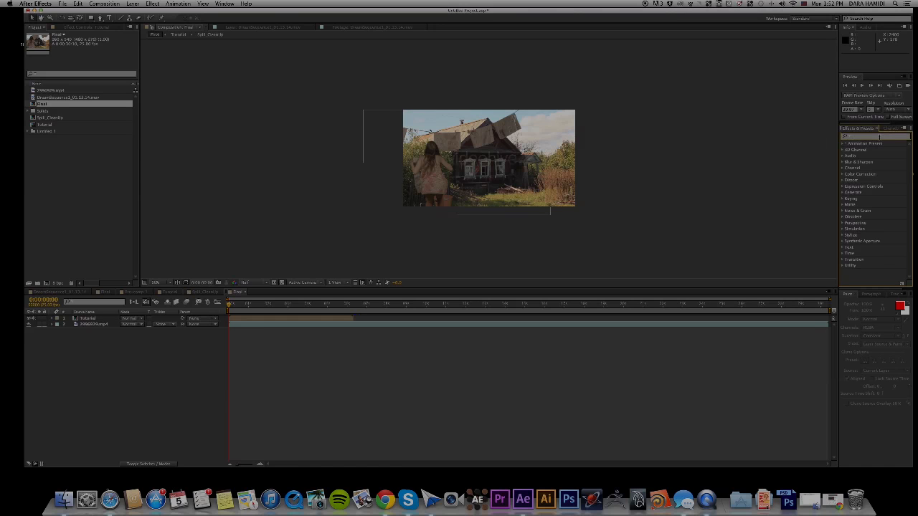
{"action": "type", "text": "cuve"}
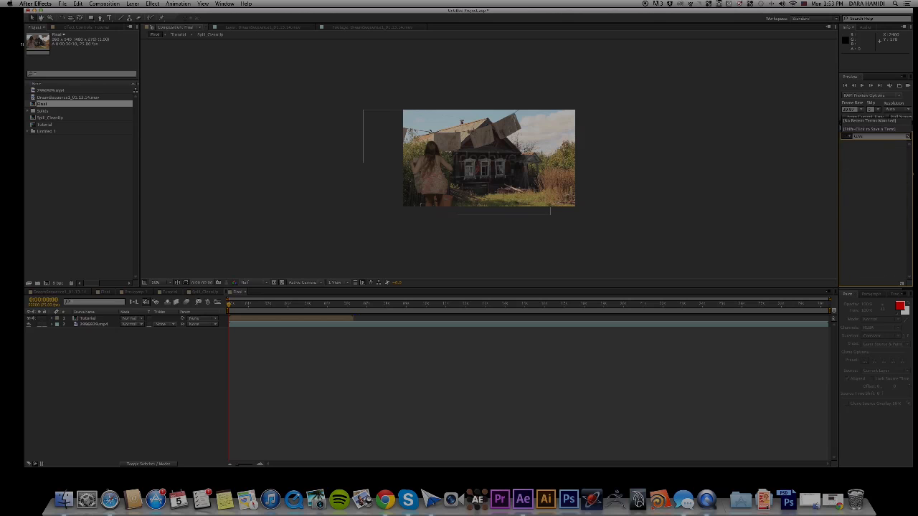
{"action": "left_click_drag", "start_coordinate": [877, 137], "coordinate": [836, 138]}
{"action": "type", "text": "cu"}
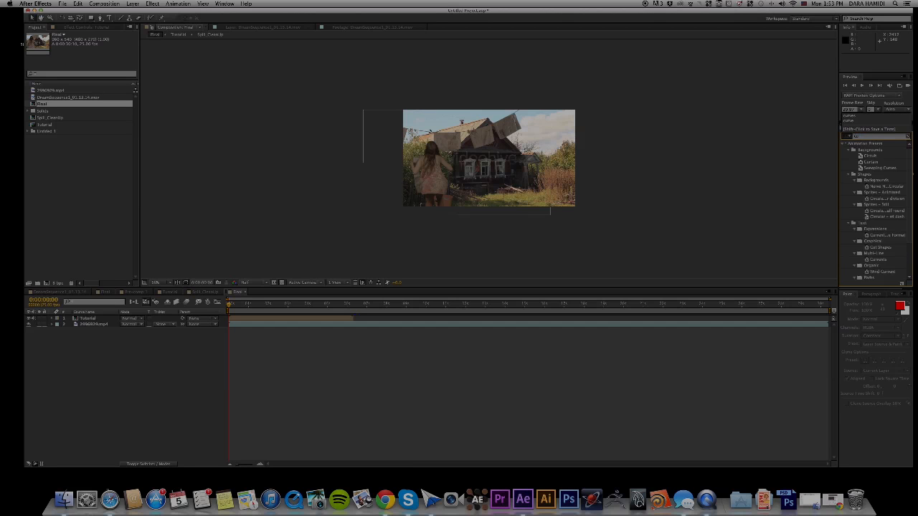
{"action": "type", "text": "r"}
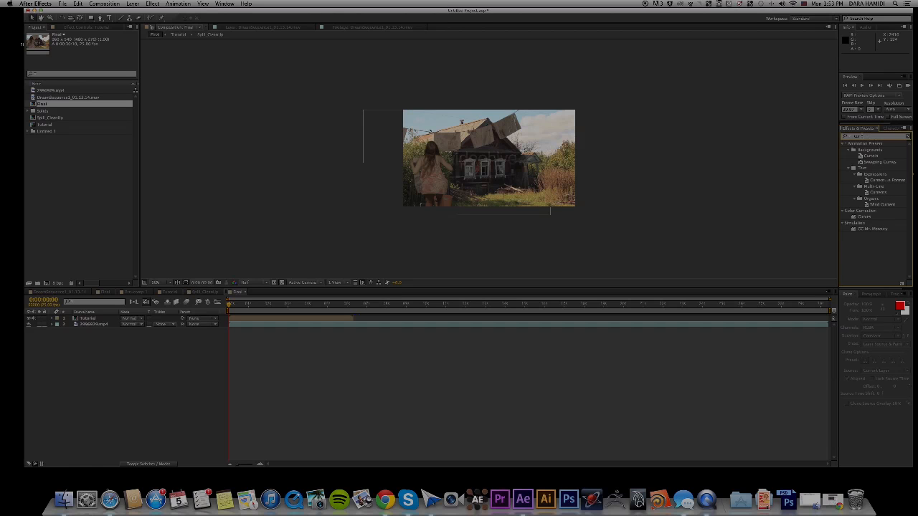
{"action": "key", "text": "BackSpace"}
{"action": "key", "text": "BackSpace"}
{"action": "key", "text": "BackSpace"}
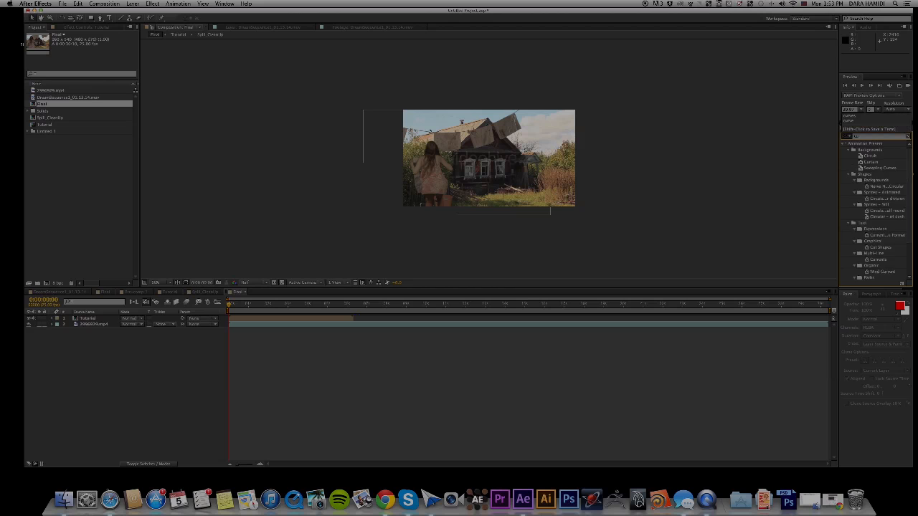
Apply the Curves colour correction effect to the Tutorial layer in the Final composition.
{"action": "left_click", "coordinate": [152, 3]}
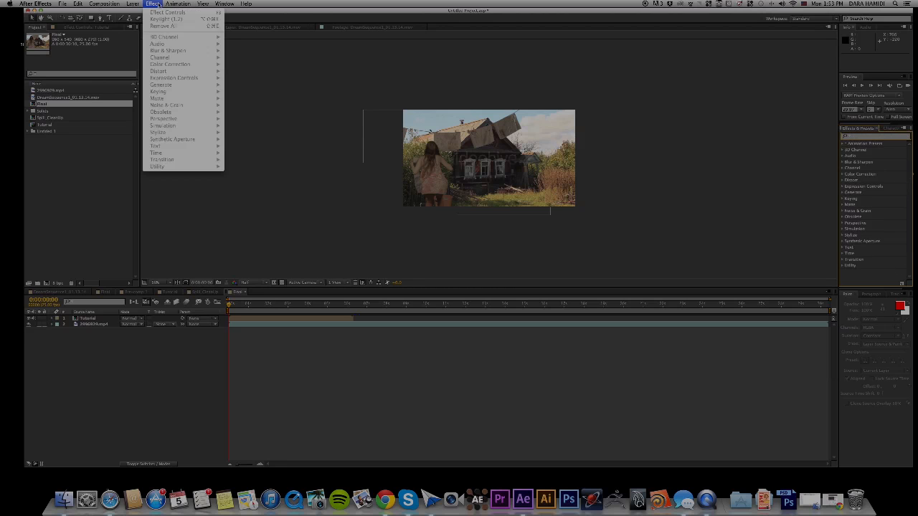
{"action": "left_click", "coordinate": [66, 201]}
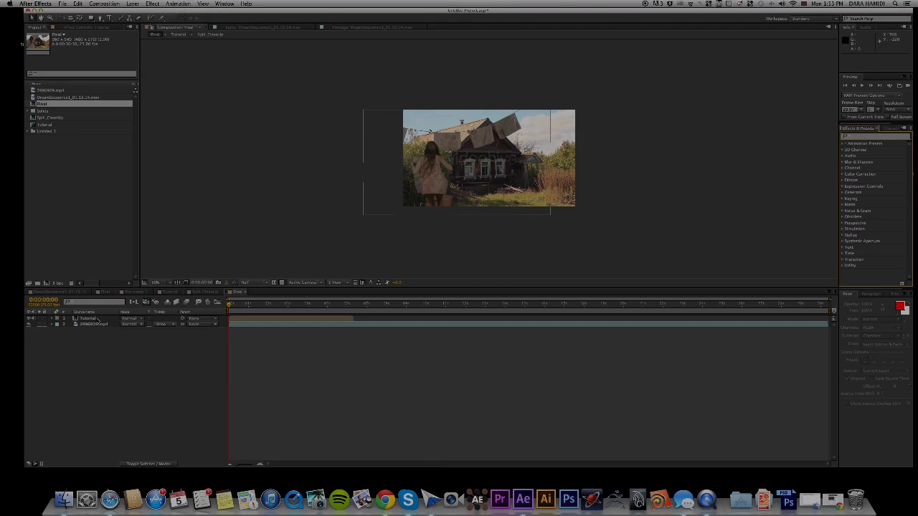
{"action": "left_click", "coordinate": [92, 319]}
{"action": "left_click", "coordinate": [91, 329]}
{"action": "left_click", "coordinate": [95, 325]}
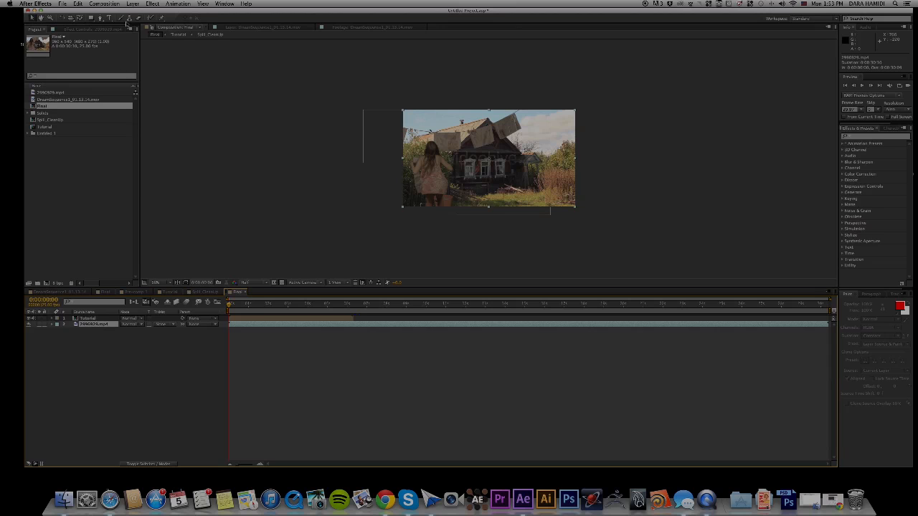
{"action": "left_click", "coordinate": [93, 318]}
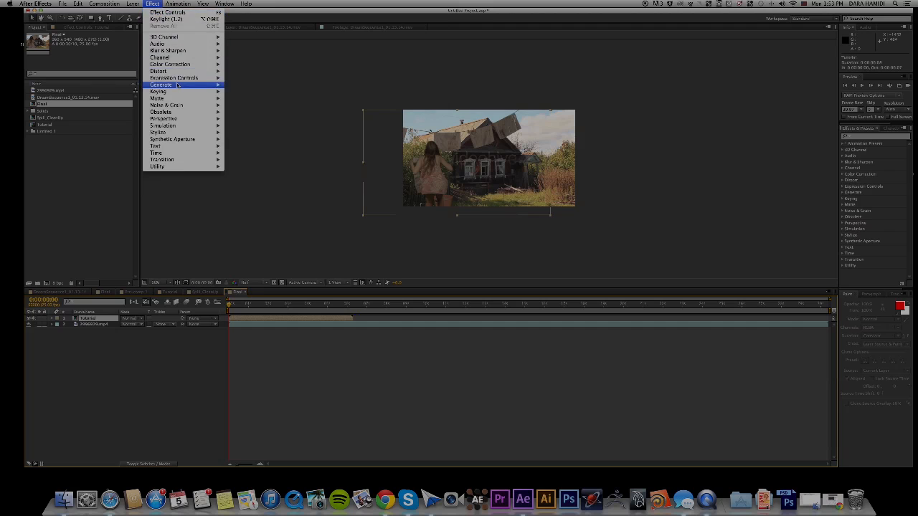
{"action": "mouse_move", "coordinate": [177, 66]}
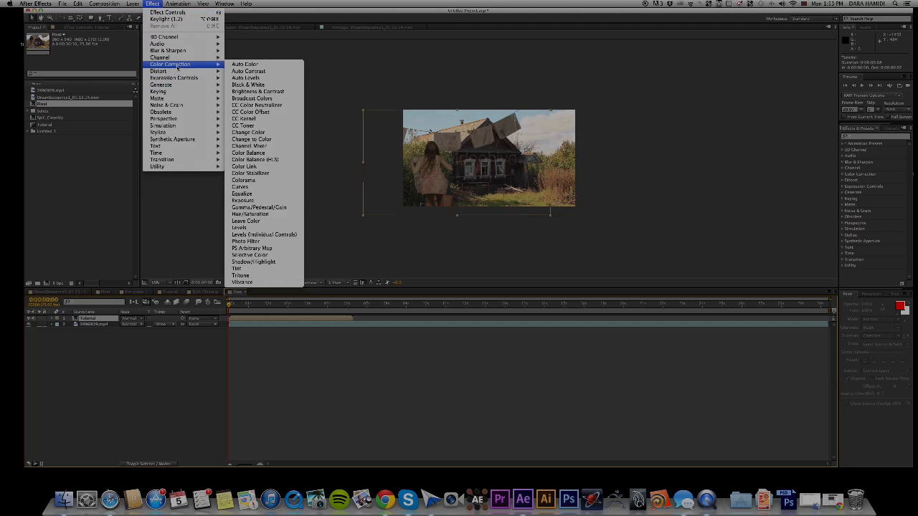
{"action": "left_click", "coordinate": [266, 188]}
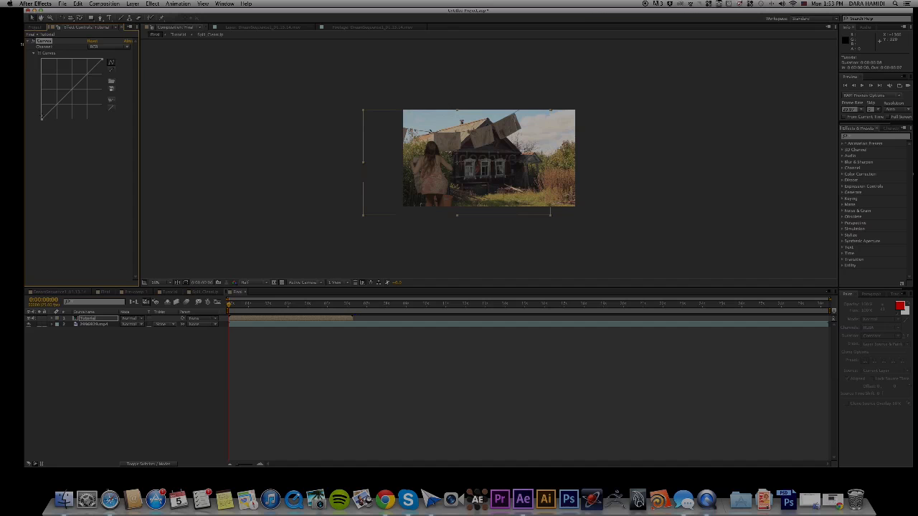
Try bending the shadow end of the Tutorial layer's RGB curve and undo the change.
{"action": "left_click", "coordinate": [104, 48]}
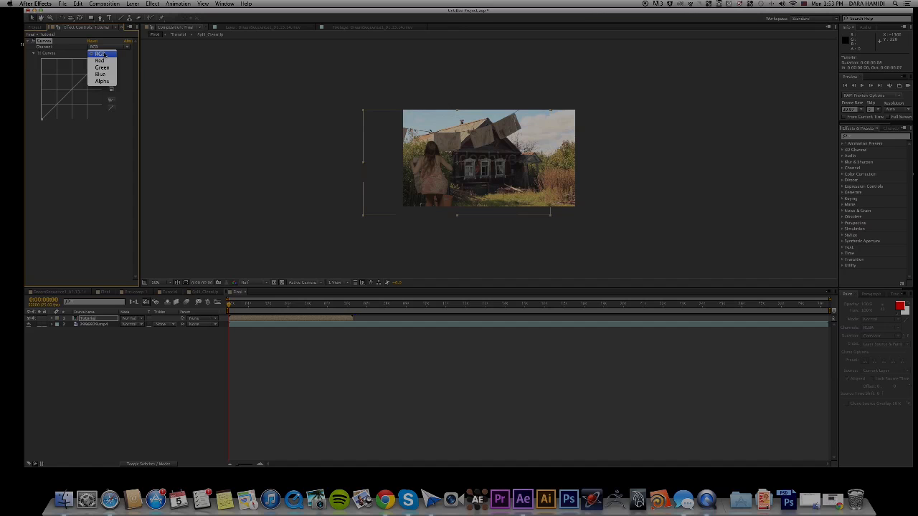
{"action": "left_click", "coordinate": [101, 54]}
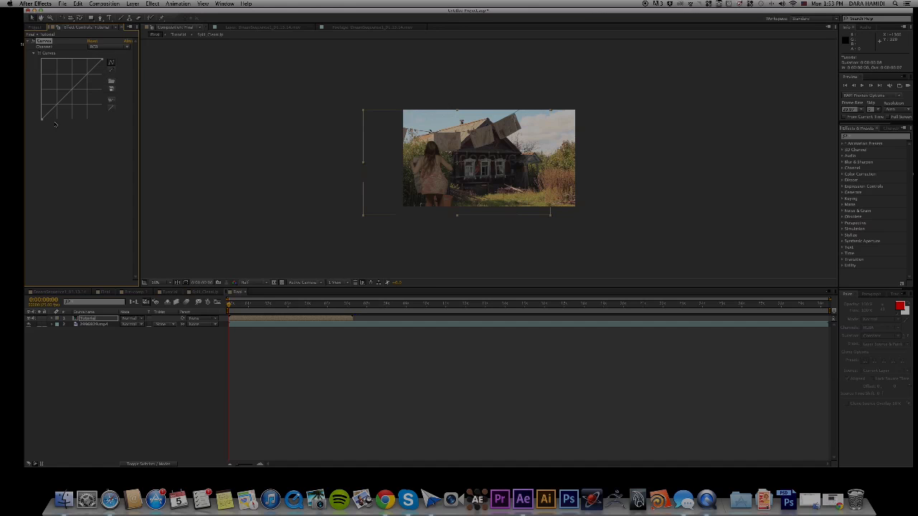
{"action": "left_click_drag", "start_coordinate": [50, 116], "coordinate": [52, 113]}
{"action": "key", "text": "super+z"}
Try raising the shadow end of the Tutorial layer's Red channel curve and undo the change.
{"action": "left_click", "coordinate": [109, 48]}
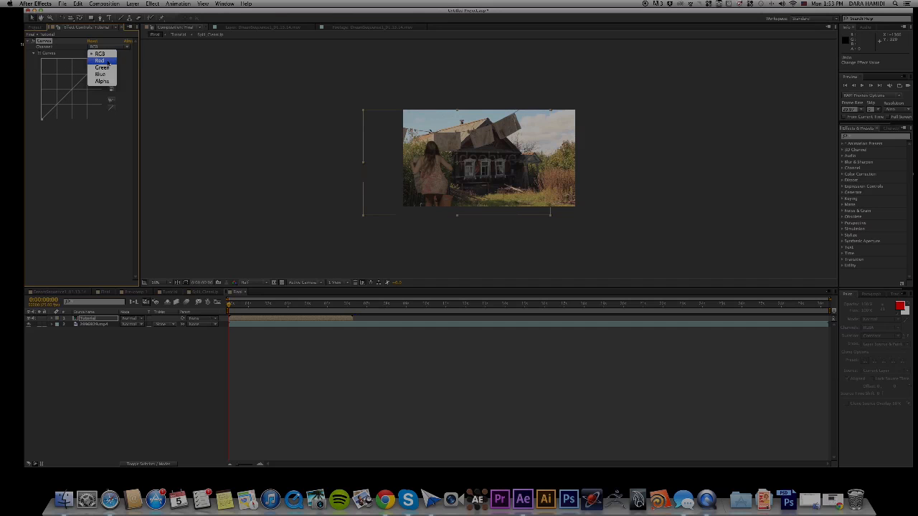
{"action": "left_click", "coordinate": [101, 61]}
{"action": "left_click", "coordinate": [104, 48]}
{"action": "left_click", "coordinate": [41, 145]}
{"action": "left_click_drag", "start_coordinate": [49, 111], "coordinate": [47, 110]}
{"action": "key", "text": "super+z"}
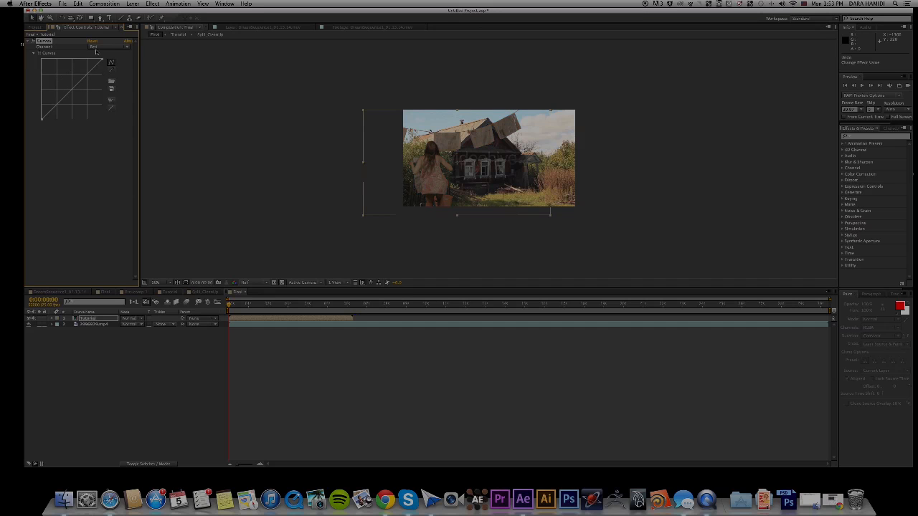
Return the Curves effect to the RGB channel and slightly adjust the shadow end of its curve.
{"action": "left_click", "coordinate": [96, 52]}
{"action": "left_click", "coordinate": [97, 50]}
{"action": "left_click_drag", "start_coordinate": [50, 112], "coordinate": [48, 109]}
{"action": "key", "text": "super+z"}
{"action": "left_click_drag", "start_coordinate": [50, 112], "coordinate": [50, 112]}
Adjust the shadow ends of the Blue and Green channel curves on the Tutorial layer.
{"action": "left_click", "coordinate": [119, 48]}
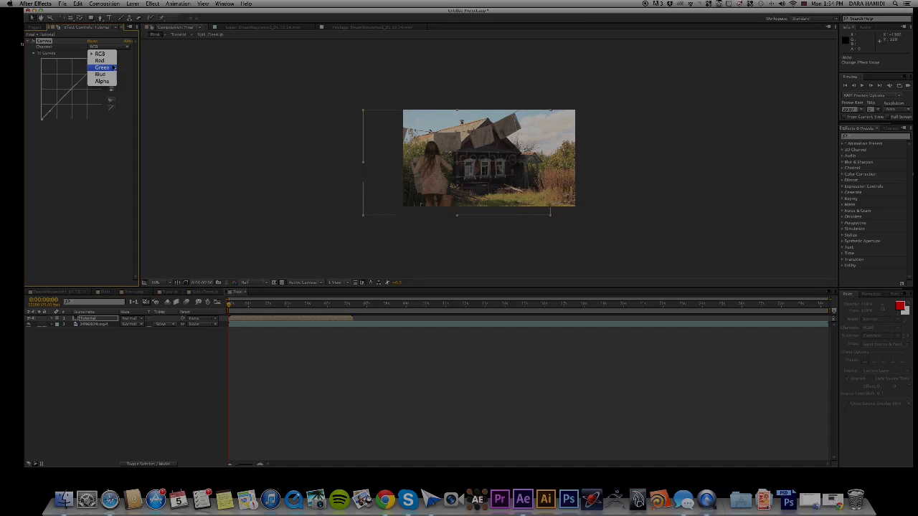
{"action": "left_click", "coordinate": [100, 76]}
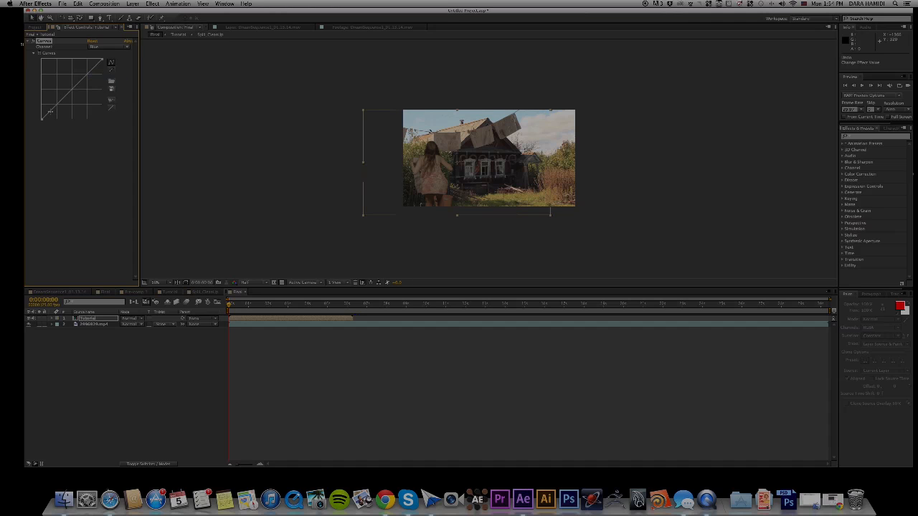
{"action": "left_click", "coordinate": [50, 111]}
{"action": "left_click_drag", "start_coordinate": [50, 111], "coordinate": [52, 111]}
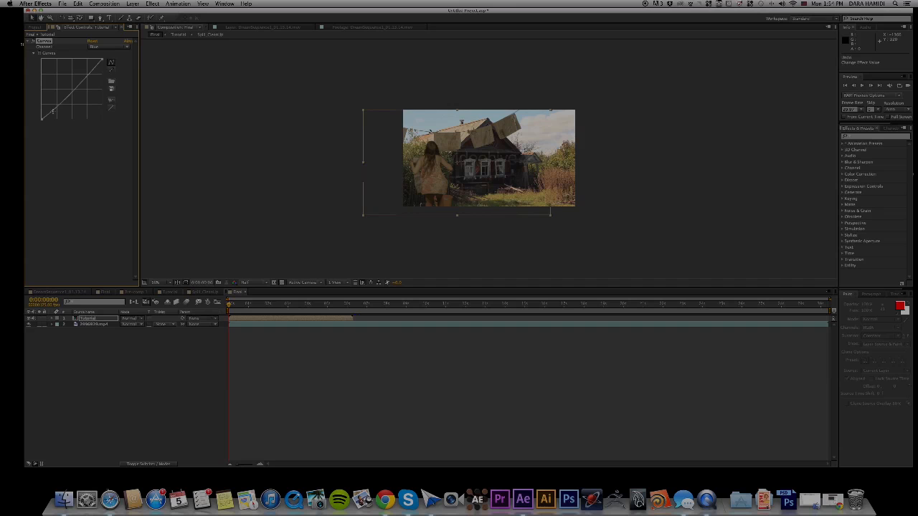
{"action": "left_click", "coordinate": [107, 46]}
{"action": "left_click", "coordinate": [100, 68]}
{"action": "left_click_drag", "start_coordinate": [51, 110], "coordinate": [53, 114]}
Find Hue/Saturation in the effects, apply it to the Tutorial layer and lower its Master Saturation.
{"action": "left_click", "coordinate": [875, 138]}
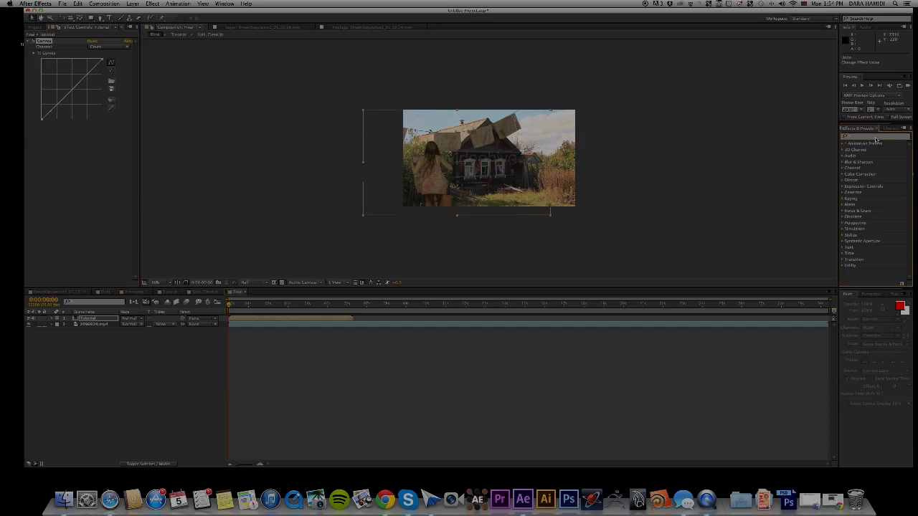
{"action": "type", "text": "hue"}
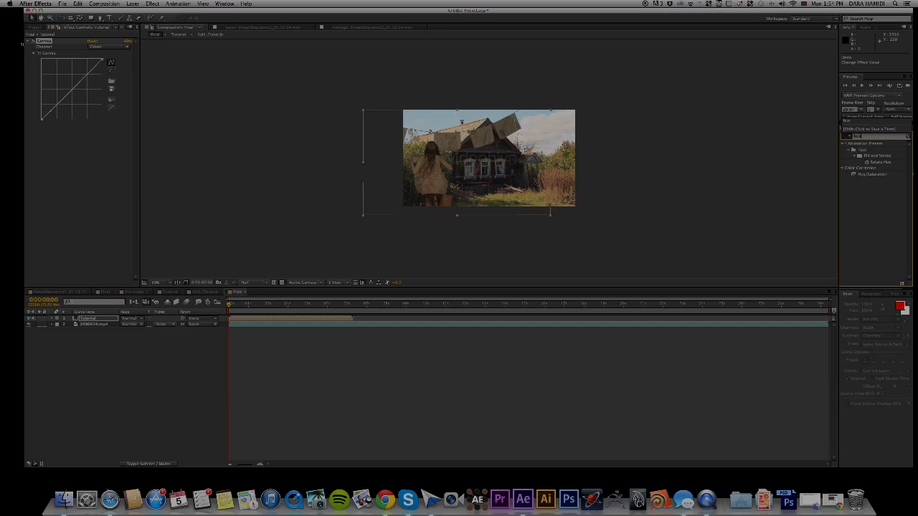
{"action": "left_click", "coordinate": [869, 174]}
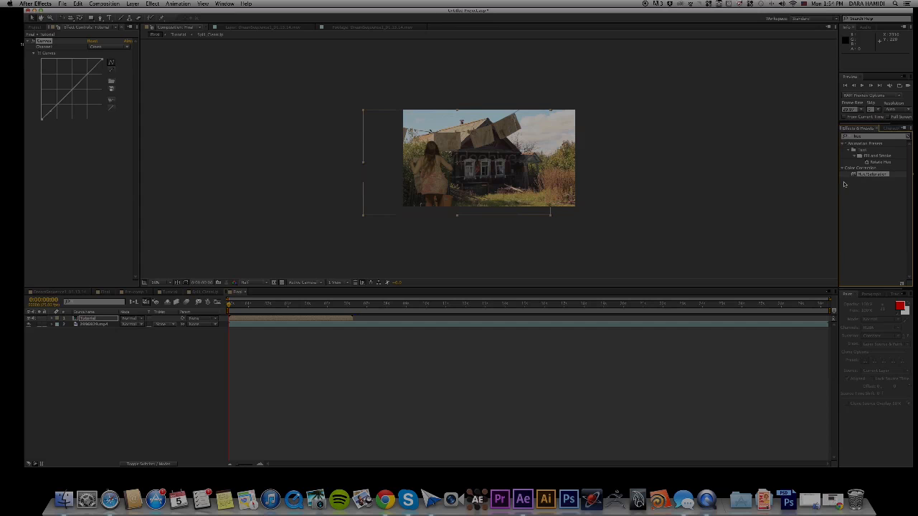
{"action": "left_click_drag", "start_coordinate": [869, 175], "coordinate": [126, 263]}
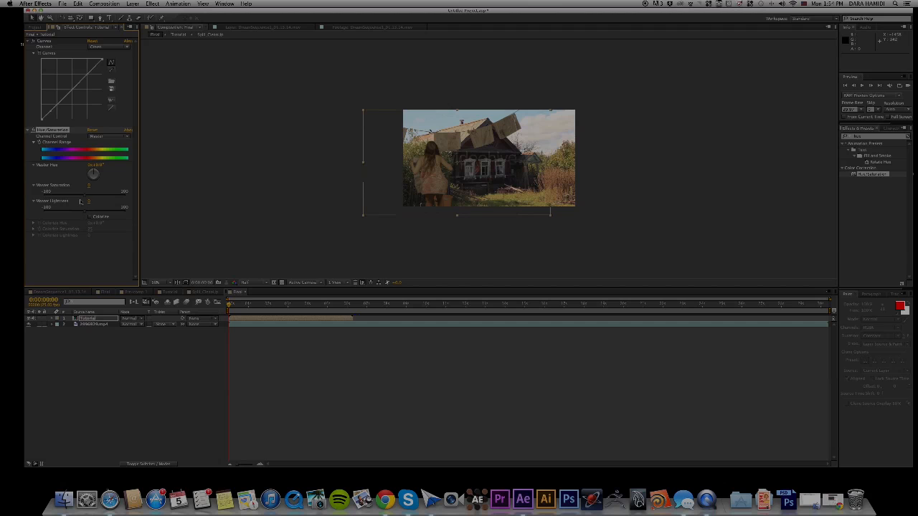
{"action": "left_click_drag", "start_coordinate": [86, 197], "coordinate": [61, 200]}
Apply Hue/Saturation to the house footage layer and lower its Master Saturation to about -59.
{"action": "left_click", "coordinate": [94, 325]}
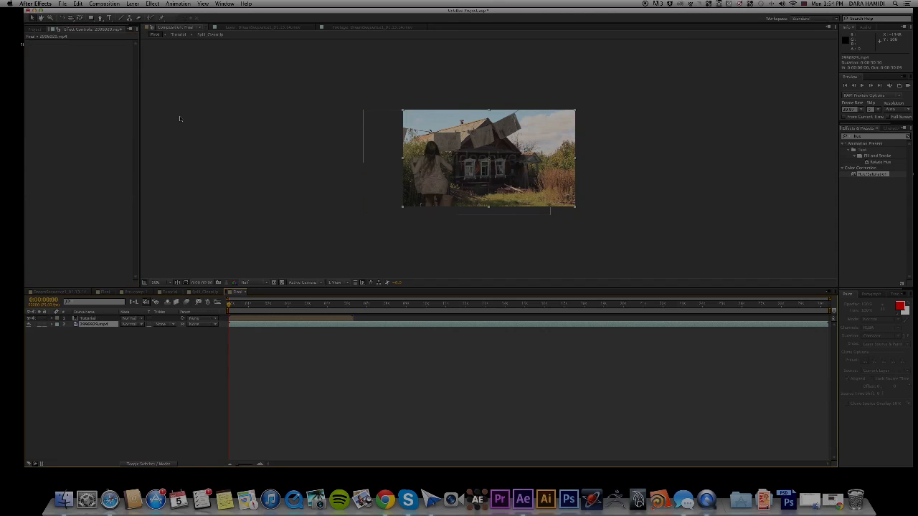
{"action": "left_click_drag", "start_coordinate": [866, 180], "coordinate": [558, 211]}
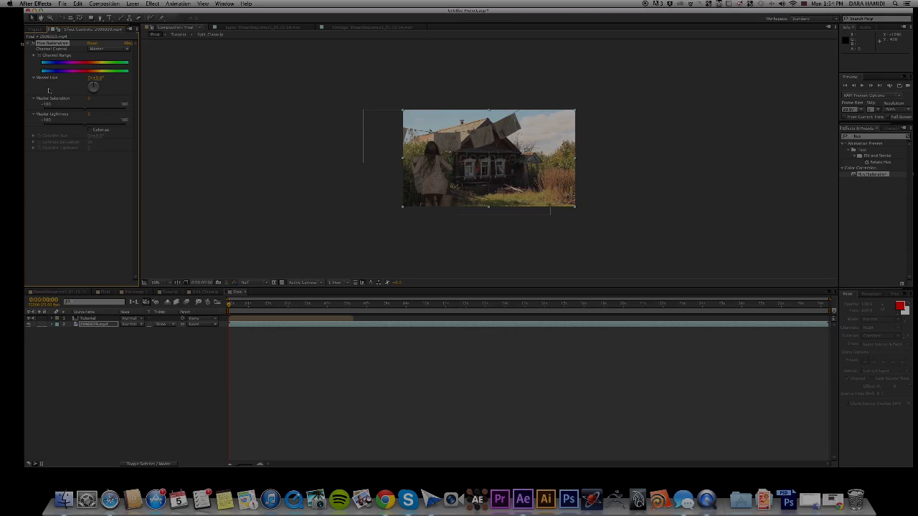
{"action": "left_click_drag", "start_coordinate": [87, 108], "coordinate": [64, 115]}
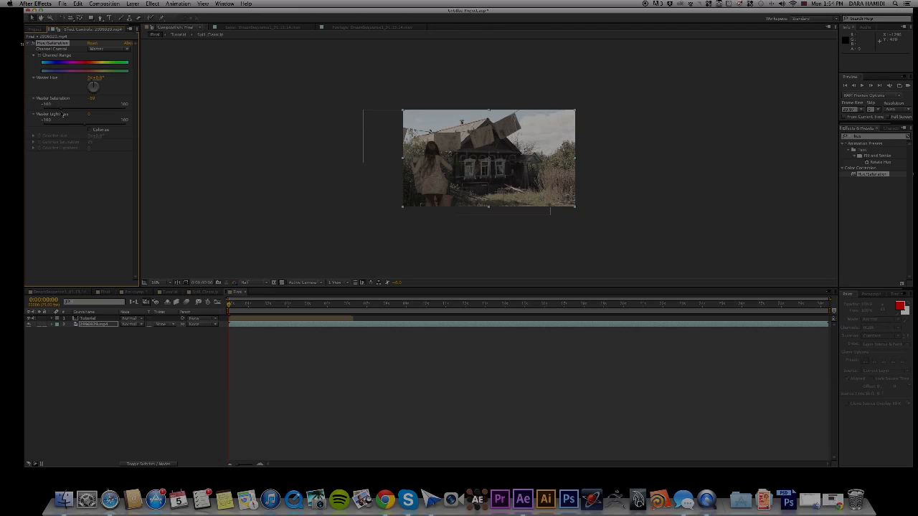
{"action": "left_click", "coordinate": [256, 210]}
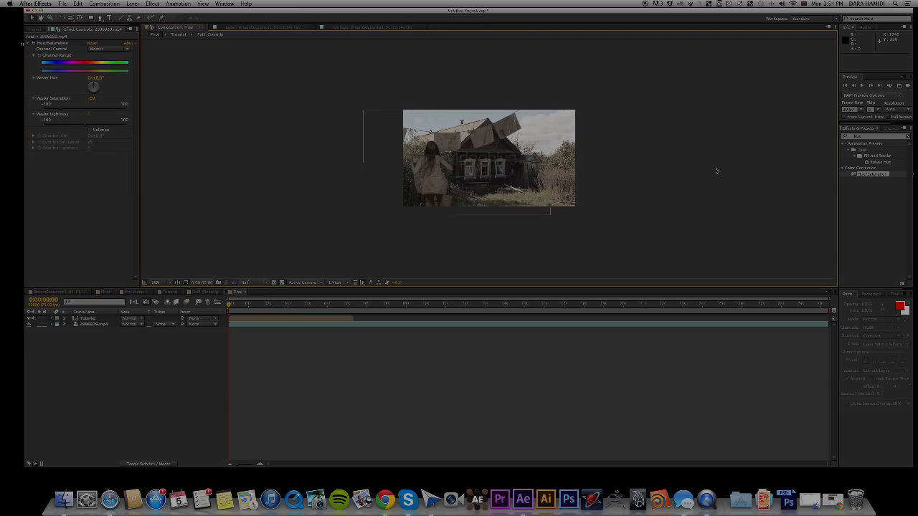
Preview the colour-matched composite, return to the first frame and show the project's item list.
{"action": "key", "text": "space"}
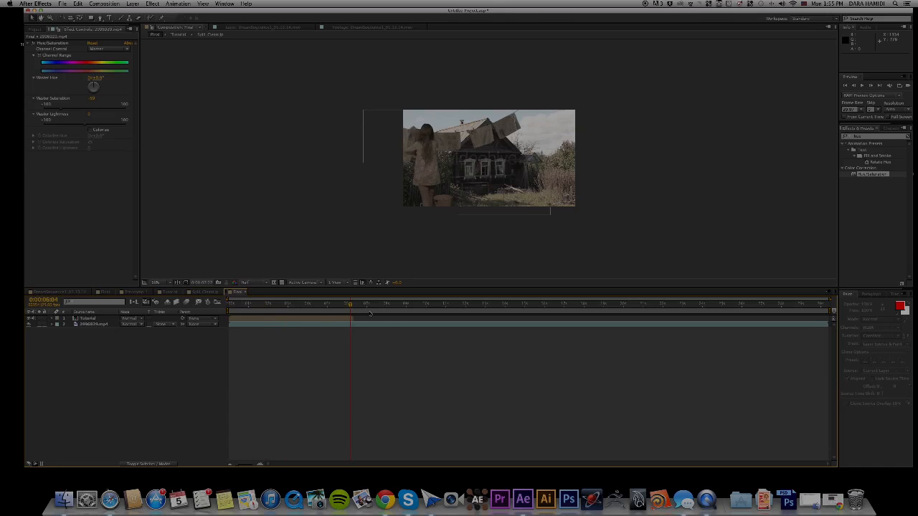
{"action": "left_click_drag", "start_coordinate": [352, 312], "coordinate": [213, 307]}
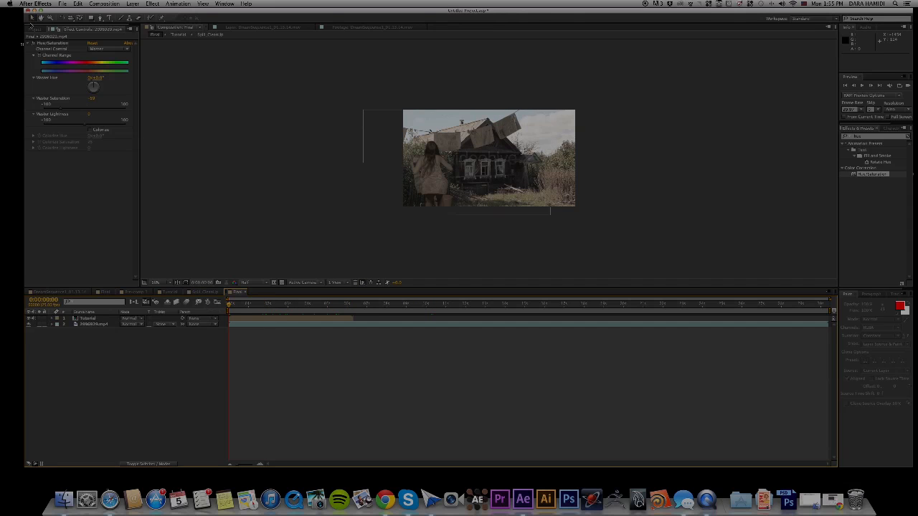
{"action": "left_click", "coordinate": [33, 28]}
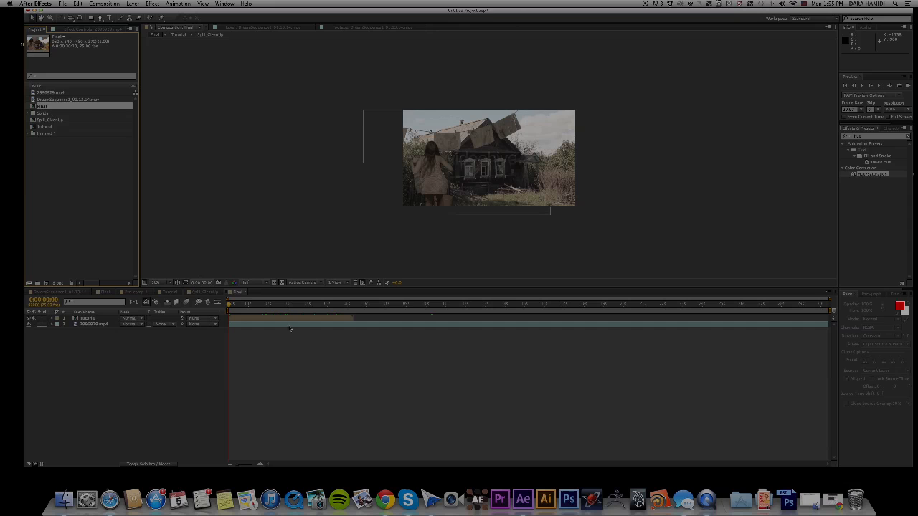
End the work area at 0:00:06:00, trim the Final composition to it and play it back.
{"action": "left_click_drag", "start_coordinate": [230, 309], "coordinate": [347, 320]}
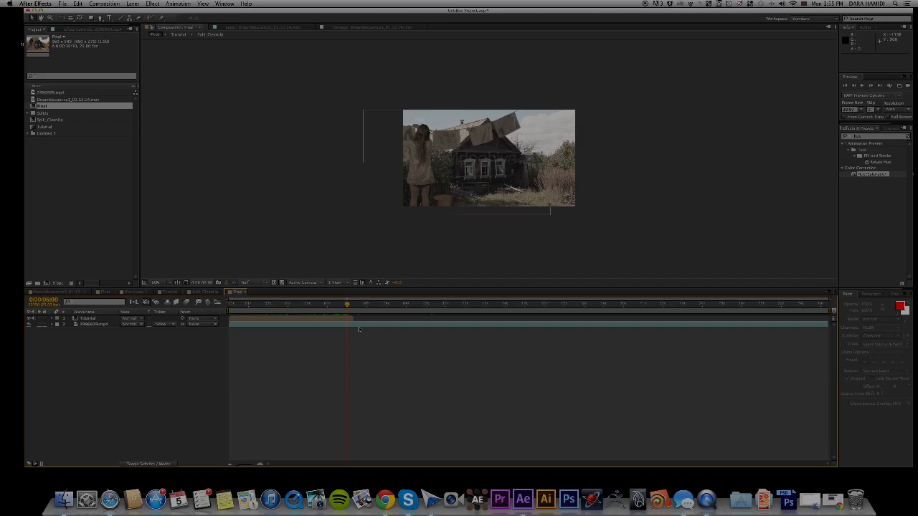
{"action": "key", "text": "n"}
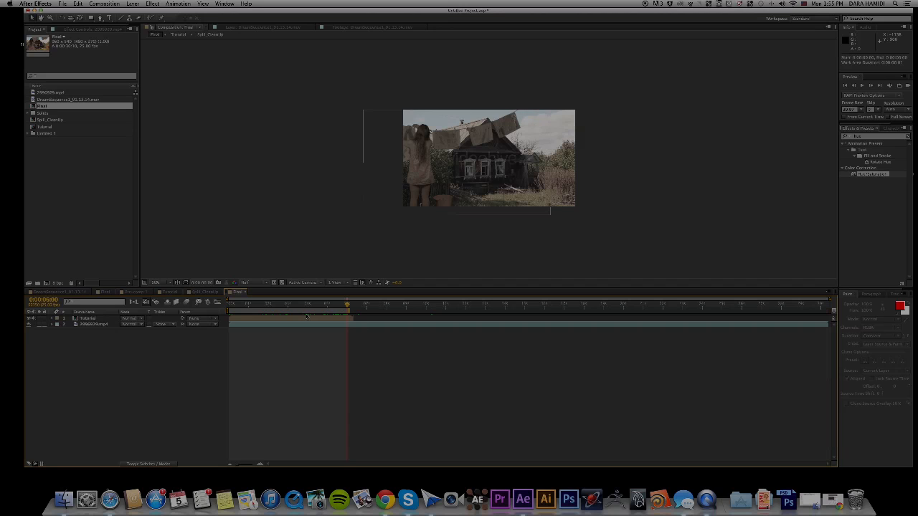
{"action": "right_click", "coordinate": [308, 310]}
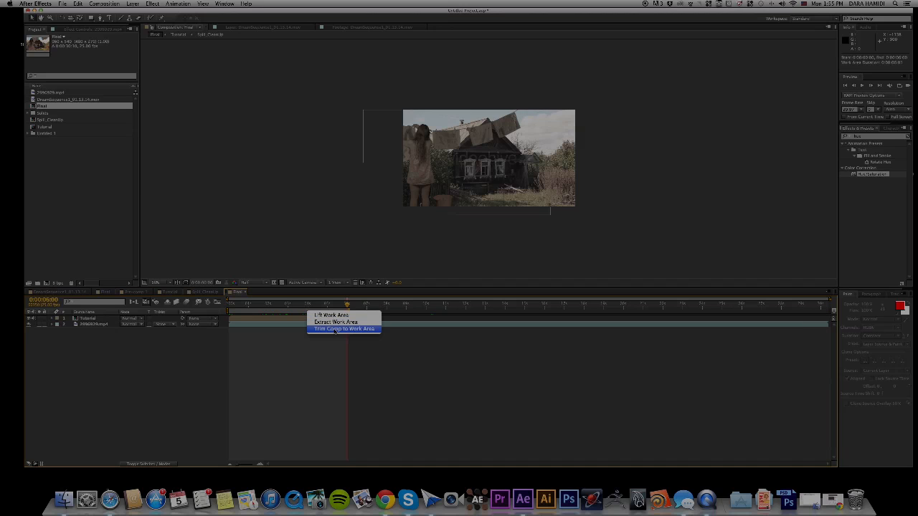
{"action": "left_click", "coordinate": [334, 329]}
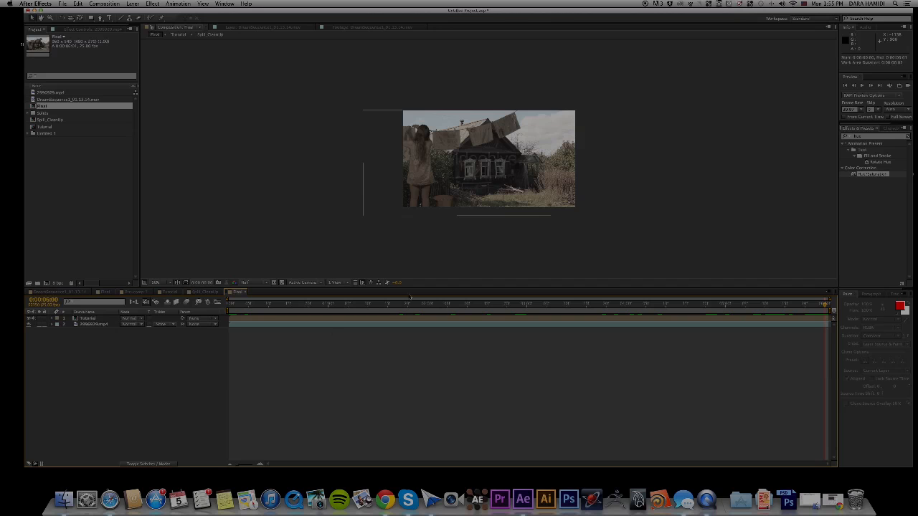
{"action": "key", "text": "space"}
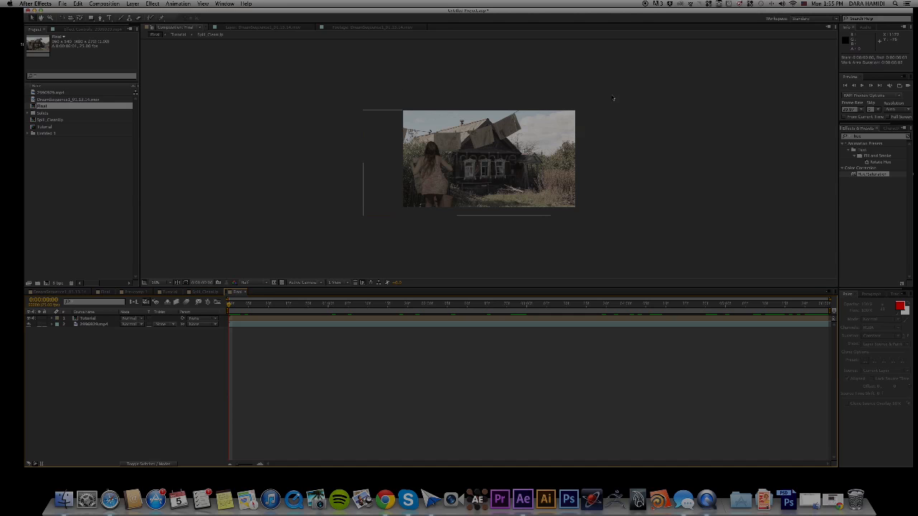
{"action": "left_click", "coordinate": [457, 164]}
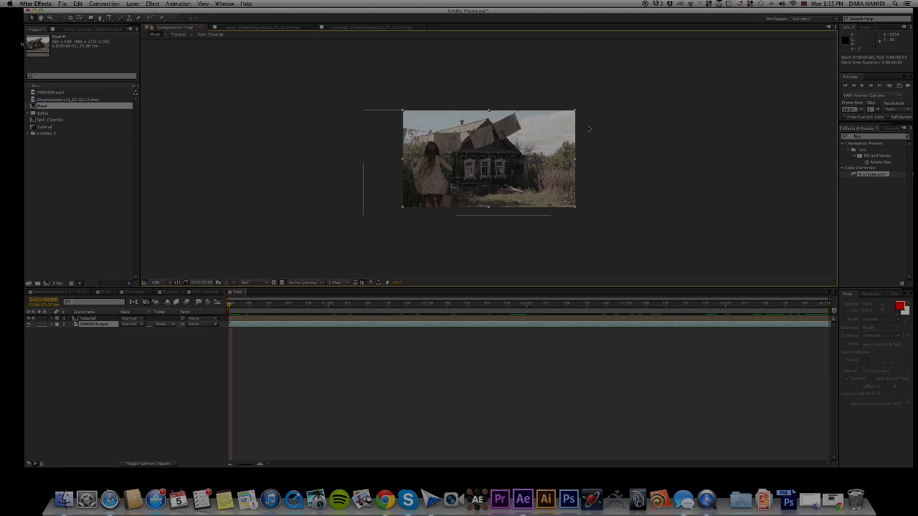
{"action": "left_click", "coordinate": [618, 127]}
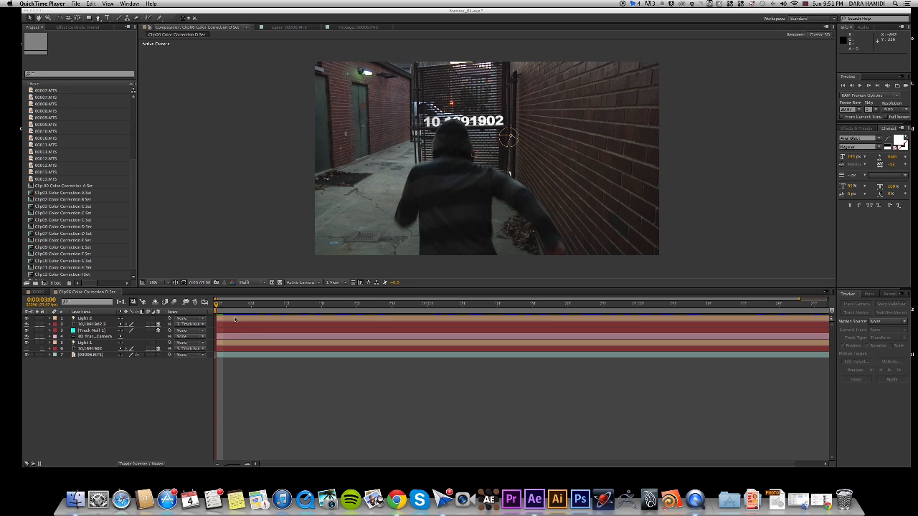
Play back the Clip06 Color Correction D Set composition and scrub the 00006 composition to review the tracked text.
{"action": "left_click", "coordinate": [216, 304]}
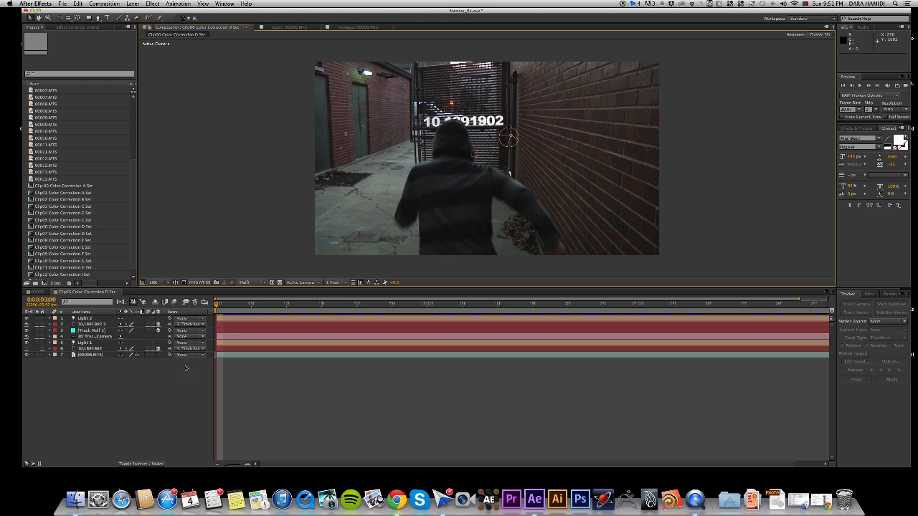
{"action": "key", "text": "space"}
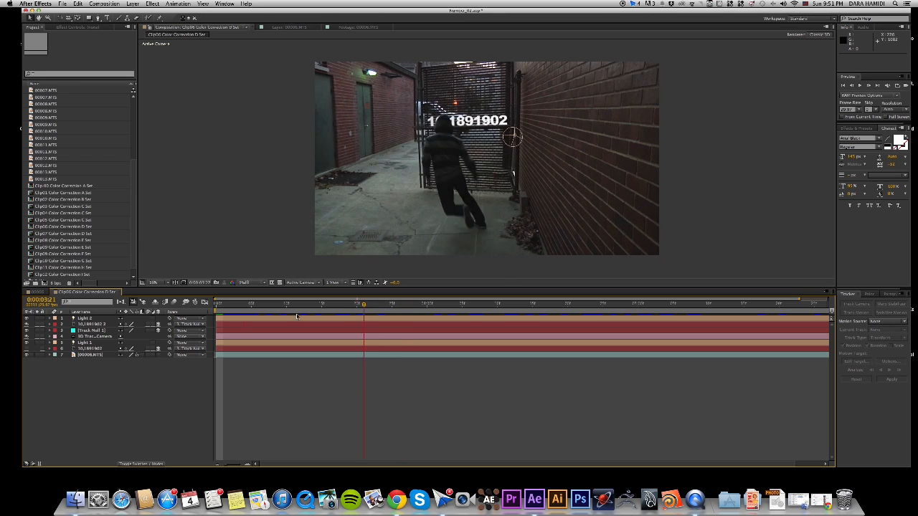
{"action": "key", "text": "space"}
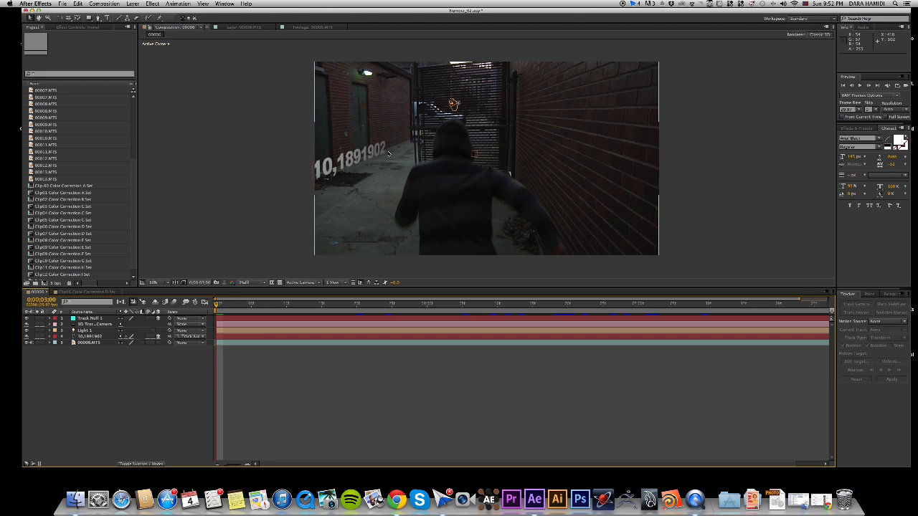
{"action": "left_click_drag", "start_coordinate": [217, 308], "coordinate": [251, 307]}
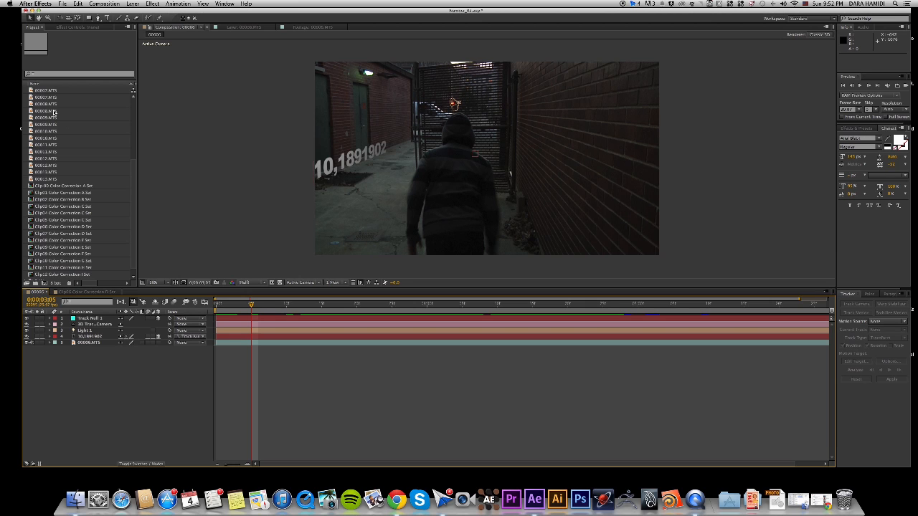
Create a new composition from the 00006.MTS alley footage.
{"action": "scroll", "coordinate": [56, 111], "scroll_direction": "up", "scroll_amount": 2}
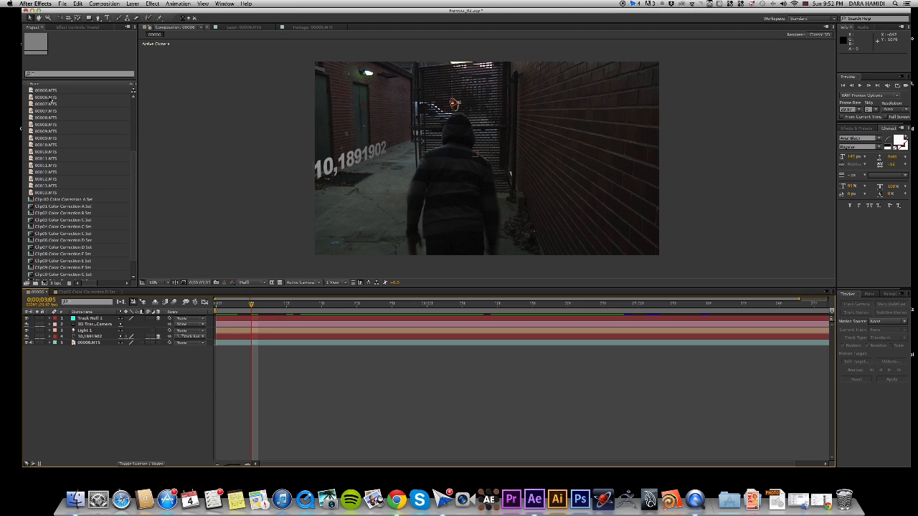
{"action": "left_click", "coordinate": [46, 91]}
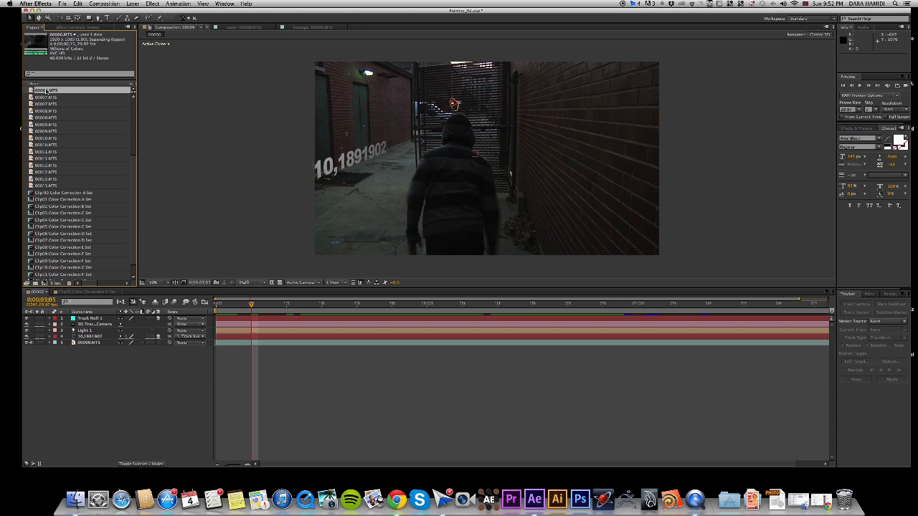
{"action": "left_click", "coordinate": [44, 283]}
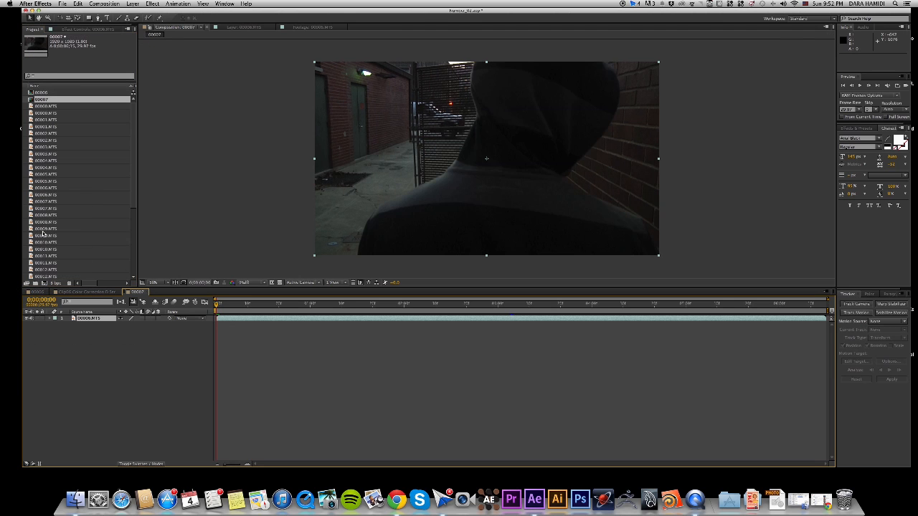
Rename the new 00007 composition as Tutorial.
{"action": "right_click", "coordinate": [47, 101]}
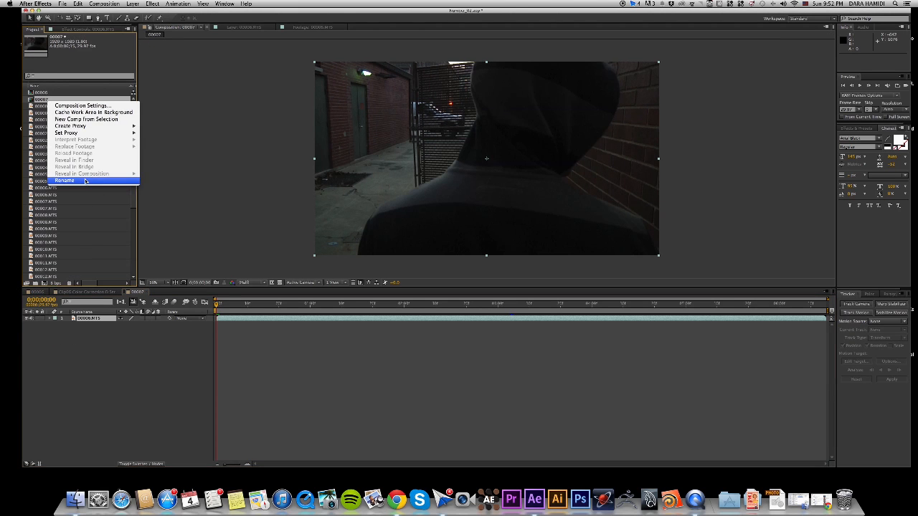
{"action": "left_click", "coordinate": [86, 182]}
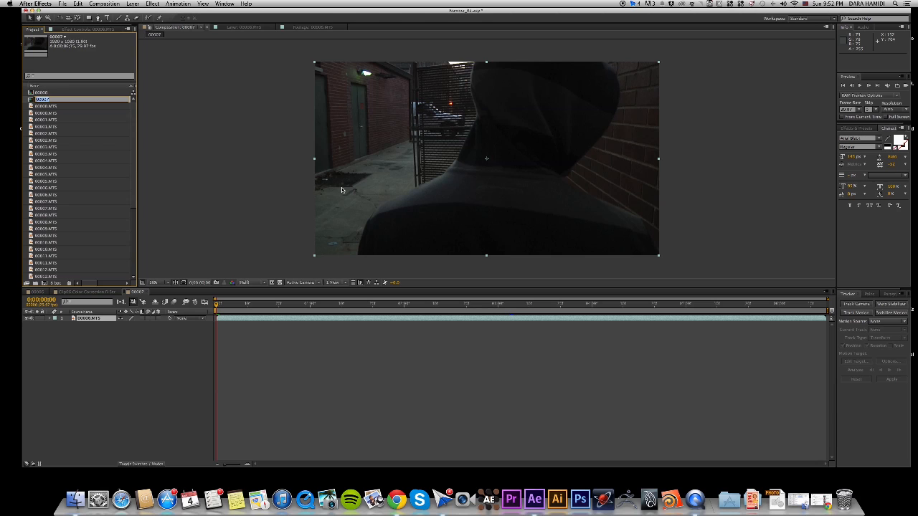
{"action": "key", "text": "BackSpace"}
{"action": "type", "text": "Tutorial"}
{"action": "key", "text": "Return"}
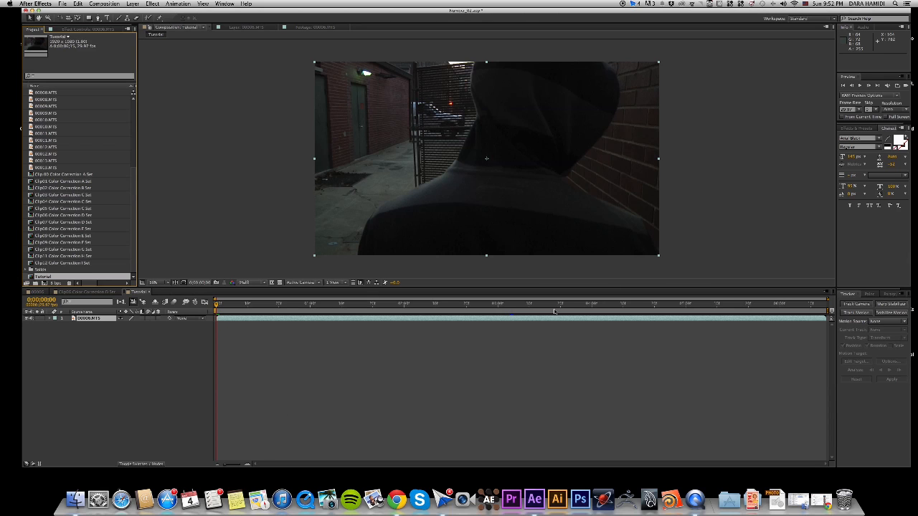
Start the work area at 0;00;03;00, trying a trim of the 00006.MTS layer's start and restoring its full length.
{"action": "left_click_drag", "start_coordinate": [464, 304], "coordinate": [498, 322]}
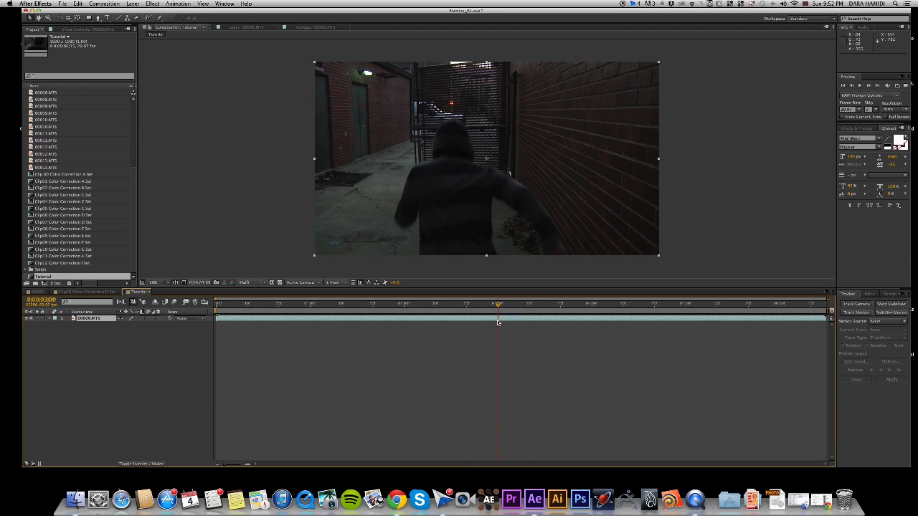
{"action": "left_click_drag", "start_coordinate": [217, 319], "coordinate": [366, 327]}
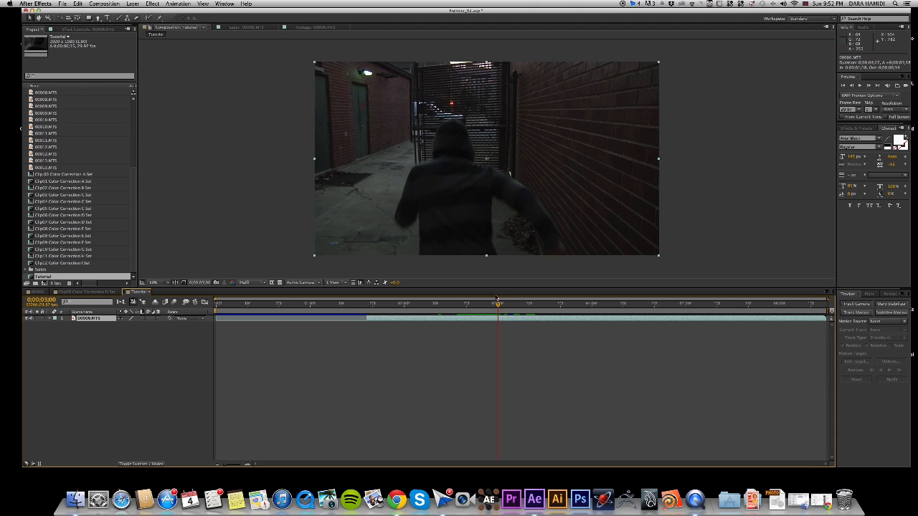
{"action": "left_click_drag", "start_coordinate": [498, 306], "coordinate": [496, 307]}
{"action": "key", "text": "b"}
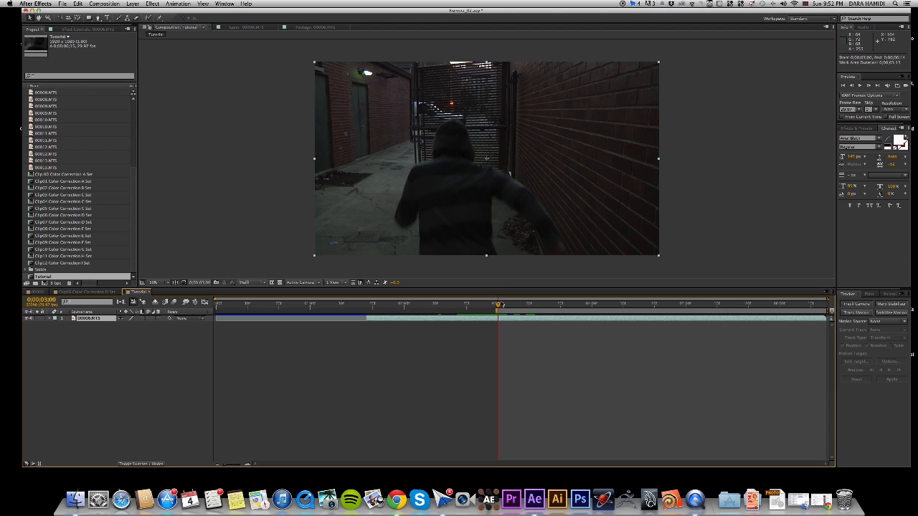
{"action": "mouse_move", "coordinate": [499, 307]}
{"action": "left_mouse_down"}
{"action": "mouse_move", "coordinate": [510, 307]}
{"action": "mouse_move", "coordinate": [497, 309]}
{"action": "left_mouse_up"}
{"action": "left_click_drag", "start_coordinate": [368, 325], "coordinate": [215, 322]}
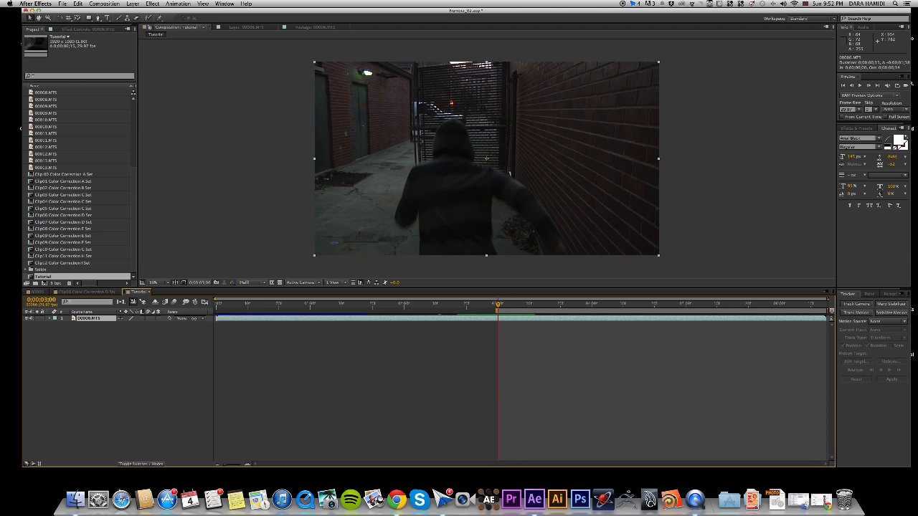
End the work area at 0;00;06;00, trim the Tutorial composition to it and return to its first frame.
{"action": "left_click_drag", "start_coordinate": [498, 311], "coordinate": [782, 310]}
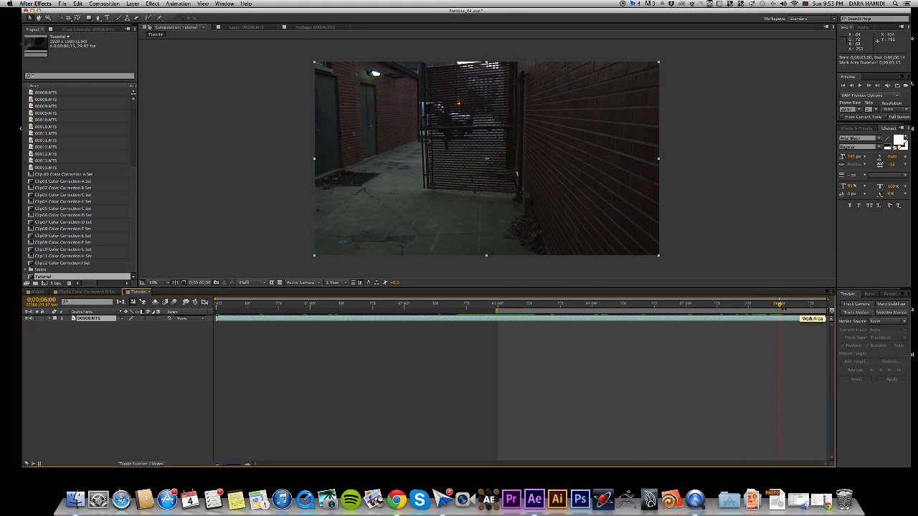
{"action": "key", "text": "n"}
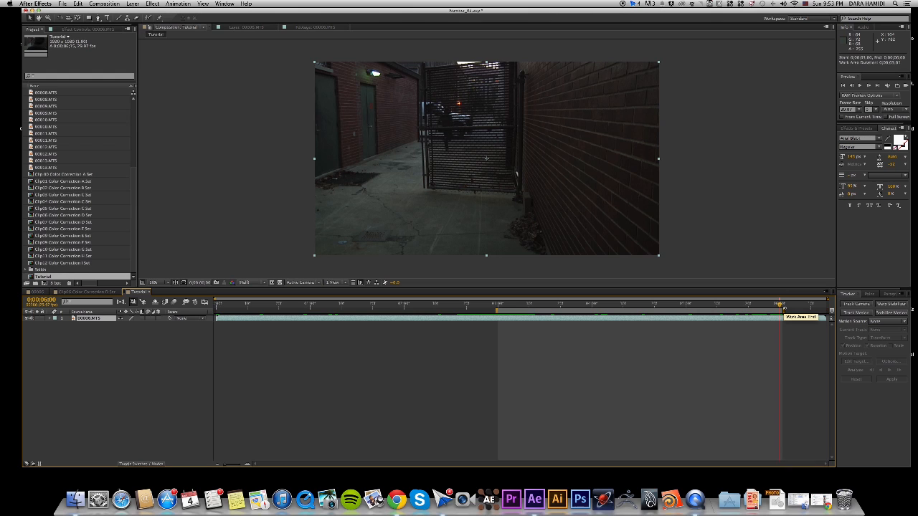
{"action": "right_click", "coordinate": [557, 311]}
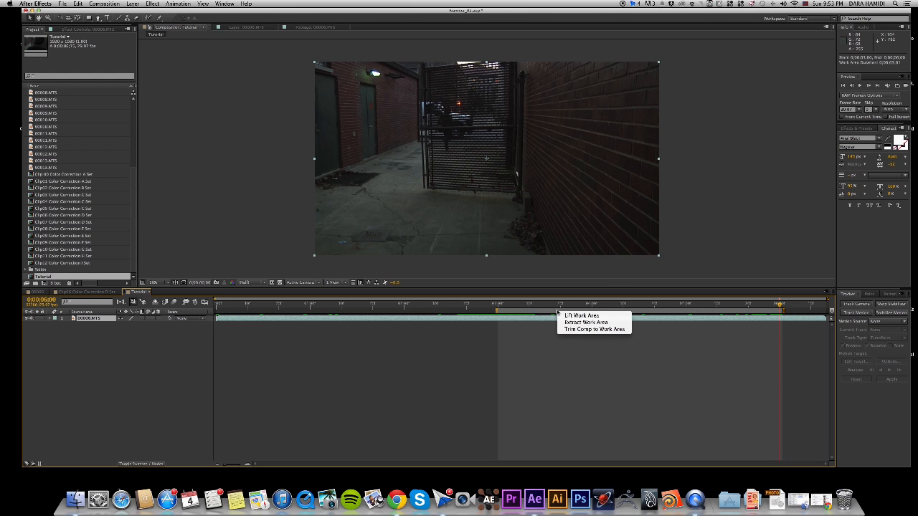
{"action": "left_click", "coordinate": [589, 329]}
{"action": "left_click_drag", "start_coordinate": [248, 307], "coordinate": [243, 376]}
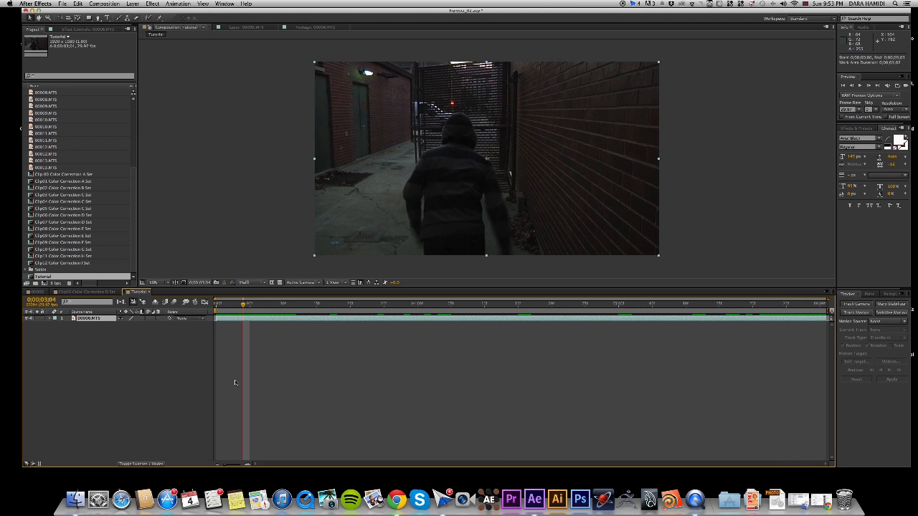
{"action": "left_click_drag", "start_coordinate": [245, 305], "coordinate": [205, 313]}
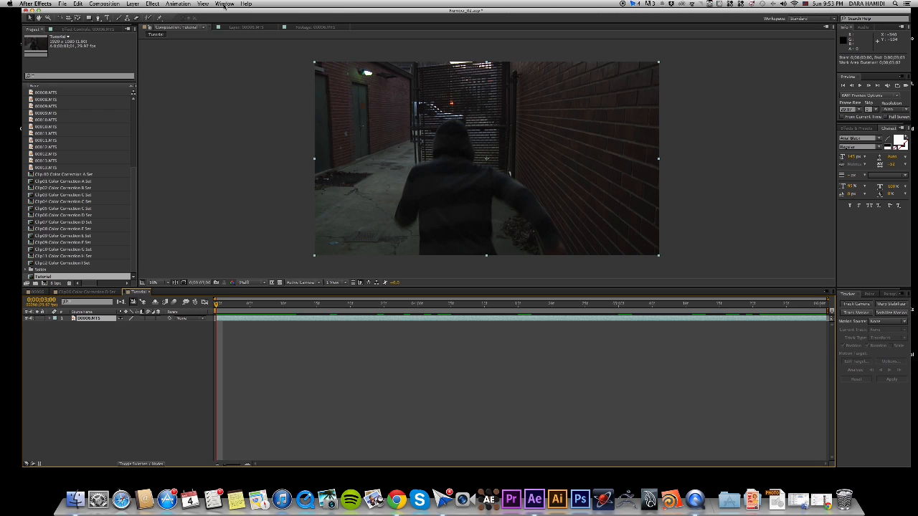
Start Track Motion on the 00006.MTS layer and place the first track point on the gate's edge beside the runner.
{"action": "left_click", "coordinate": [224, 4]}
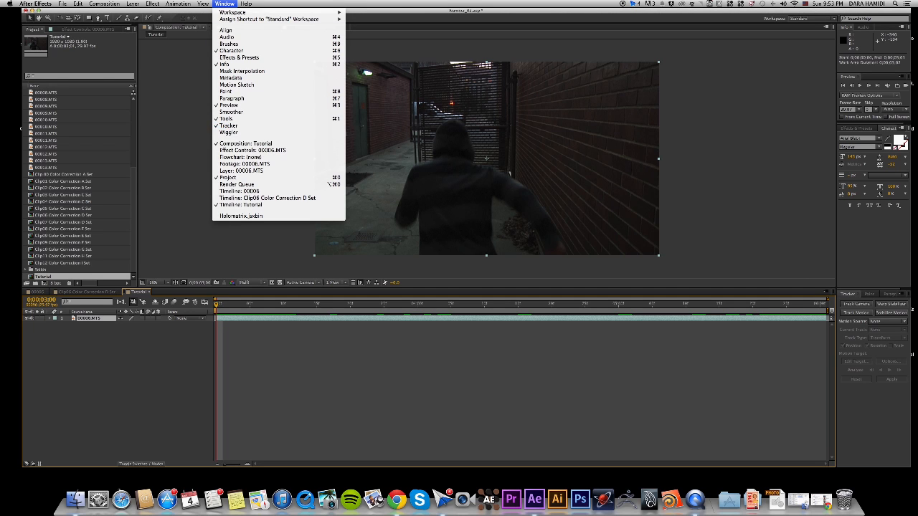
{"action": "left_click", "coordinate": [871, 429]}
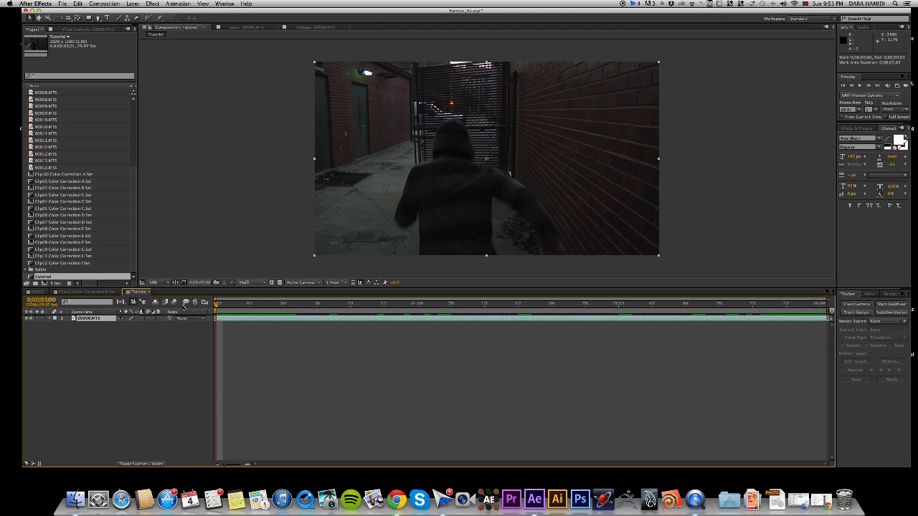
{"action": "left_click", "coordinate": [856, 313]}
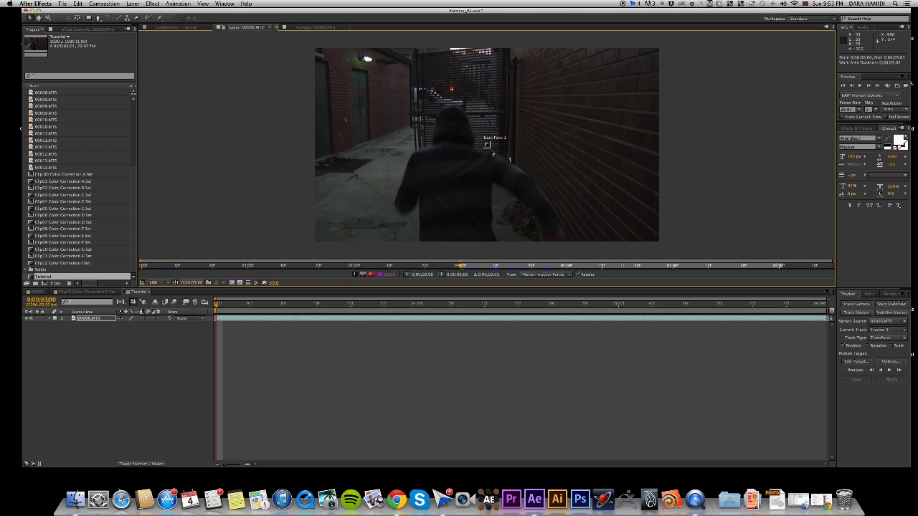
{"action": "scroll", "coordinate": [493, 154], "scroll_direction": "up", "scroll_amount": 3}
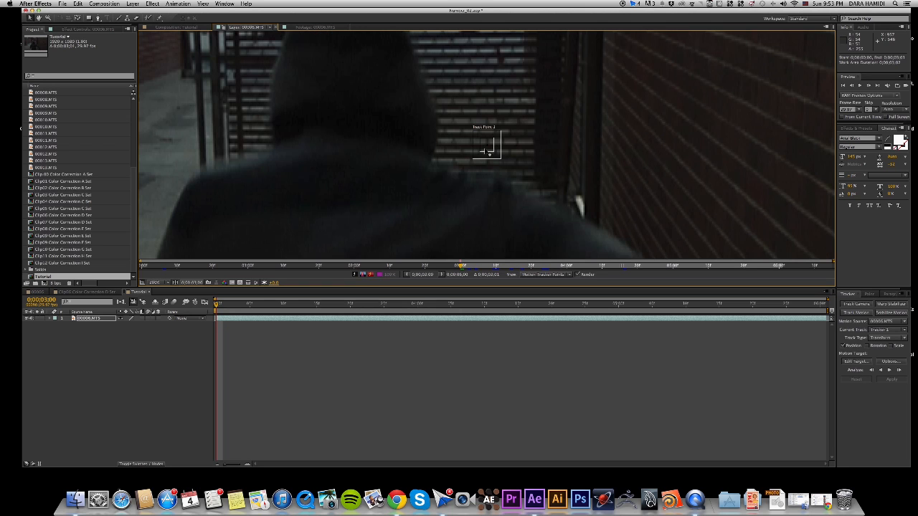
{"action": "left_click_drag", "start_coordinate": [488, 152], "coordinate": [230, 107]}
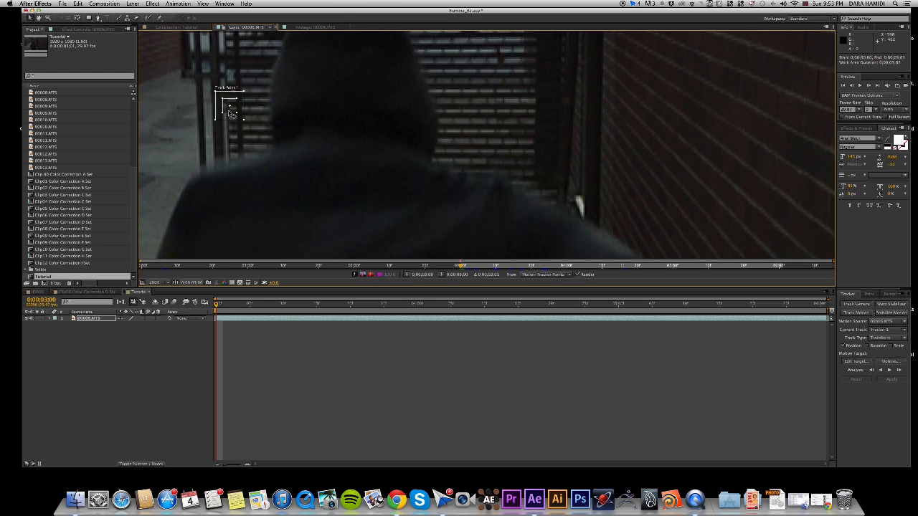
Enable Rotation tracking and place the second track point on the gate near the first one.
{"action": "left_click", "coordinate": [869, 346]}
{"action": "left_click_drag", "start_coordinate": [289, 134], "coordinate": [415, 192]}
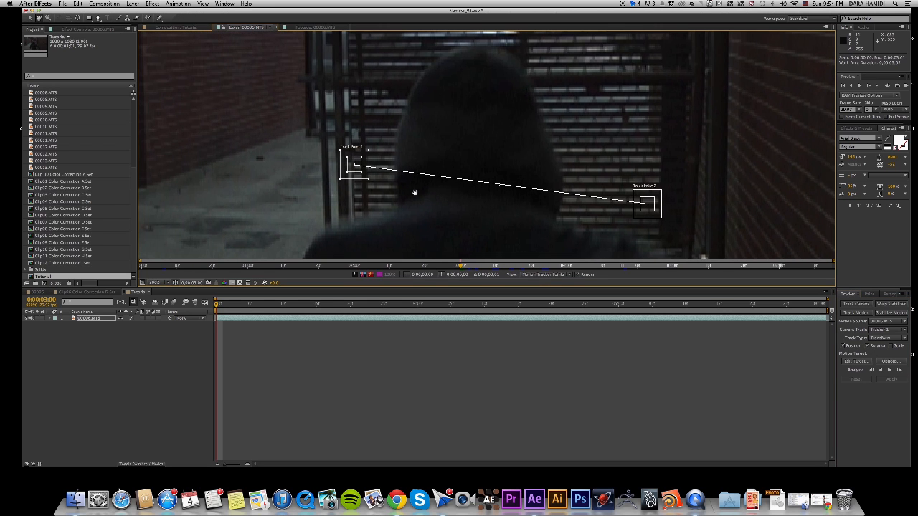
{"action": "left_click_drag", "start_coordinate": [646, 209], "coordinate": [371, 116]}
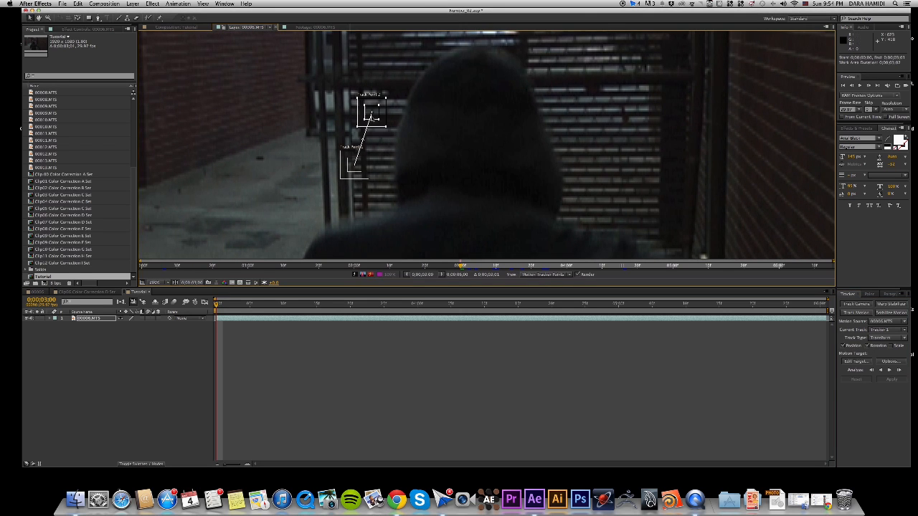
{"action": "mouse_move", "coordinate": [379, 163]}
{"action": "left_mouse_down"}
{"action": "mouse_move", "coordinate": [436, 195]}
{"action": "mouse_move", "coordinate": [379, 161]}
{"action": "left_mouse_up"}
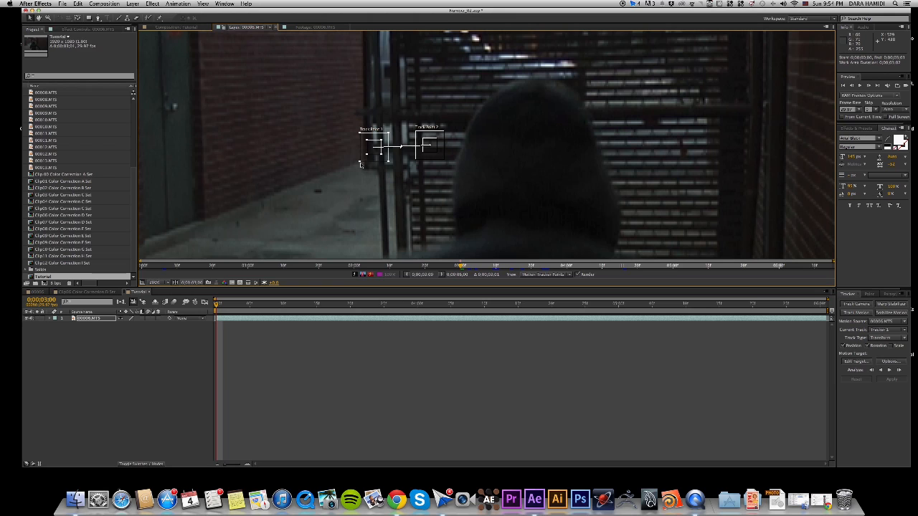
Enlarge the search region of Track Point 1 around the gate post.
{"action": "left_click_drag", "start_coordinate": [360, 163], "coordinate": [353, 169]}
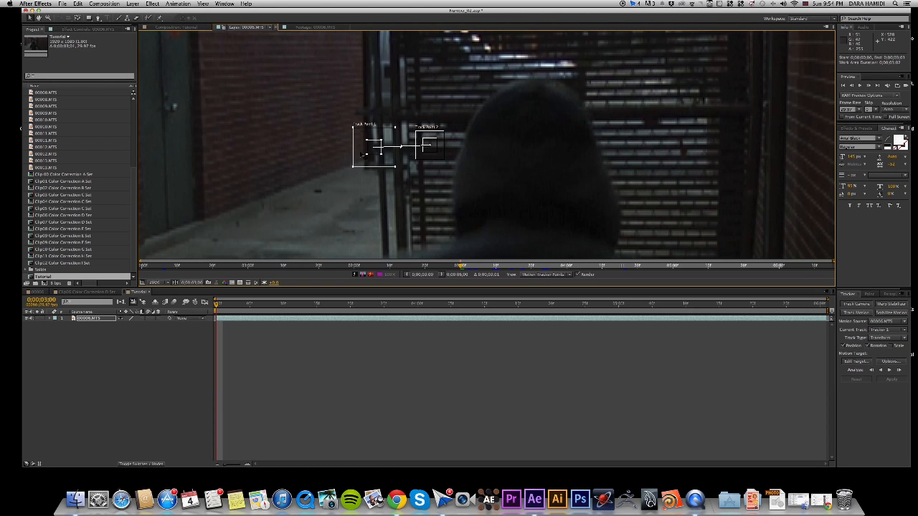
{"action": "left_click_drag", "start_coordinate": [366, 155], "coordinate": [355, 166]}
{"action": "left_click_drag", "start_coordinate": [318, 126], "coordinate": [343, 165]}
{"action": "scroll", "coordinate": [343, 163], "scroll_direction": "down", "scroll_amount": 1}
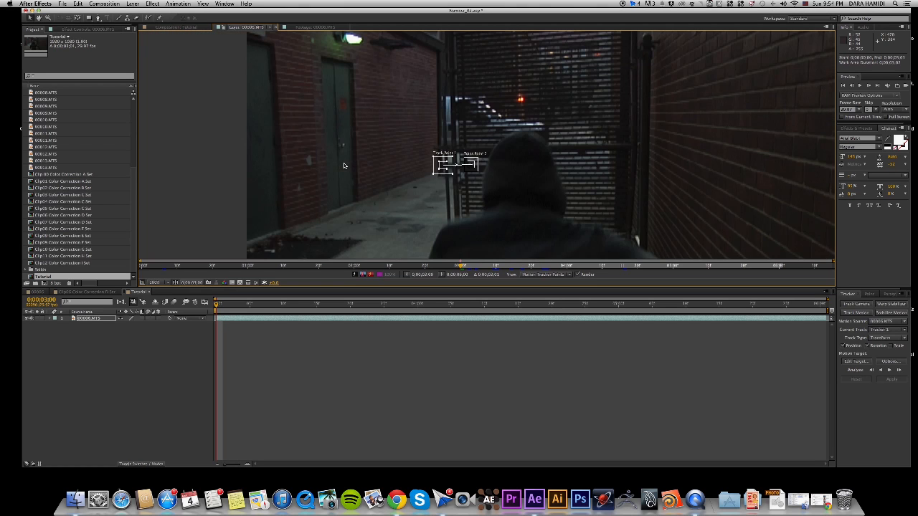
Examine the gate posts and fence around the track points for distinct features to track.
{"action": "left_click_drag", "start_coordinate": [419, 146], "coordinate": [421, 179]}
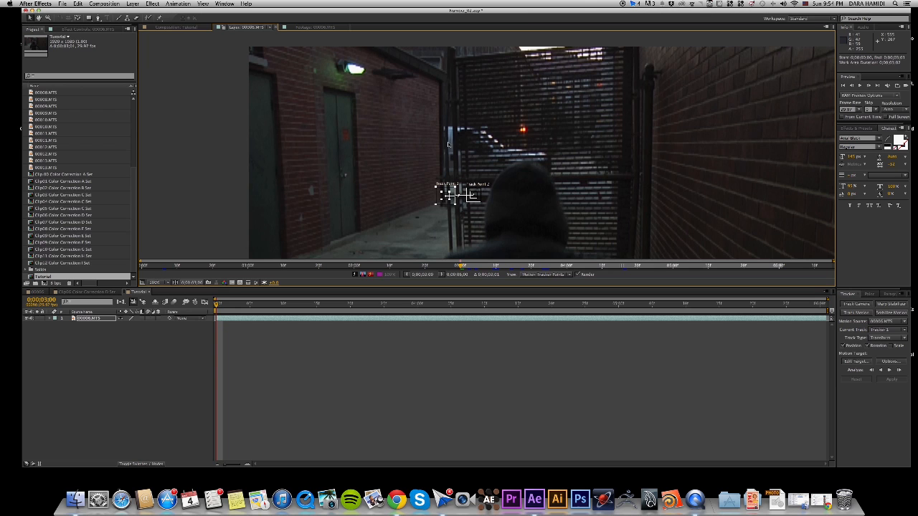
{"action": "scroll", "coordinate": [458, 155], "scroll_direction": "up", "scroll_amount": 1}
{"action": "key", "text": "space"}
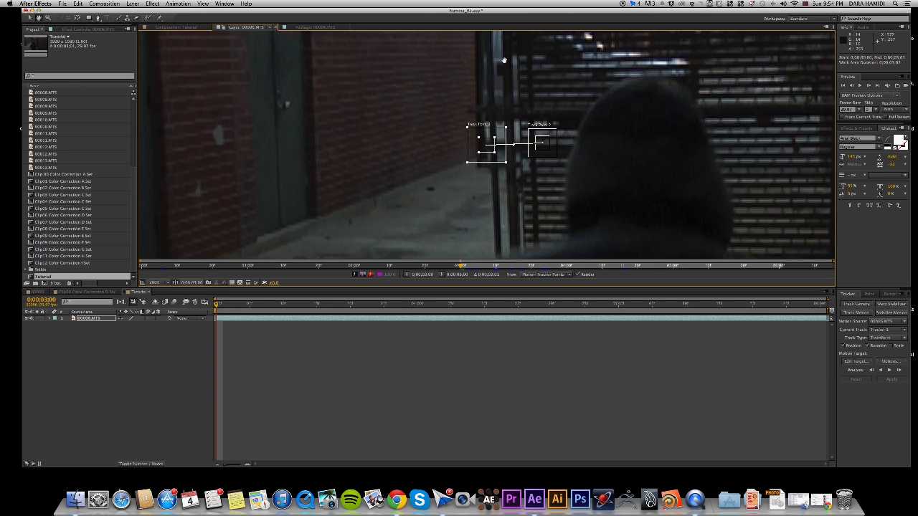
{"action": "left_click_drag", "start_coordinate": [497, 66], "coordinate": [496, 161]}
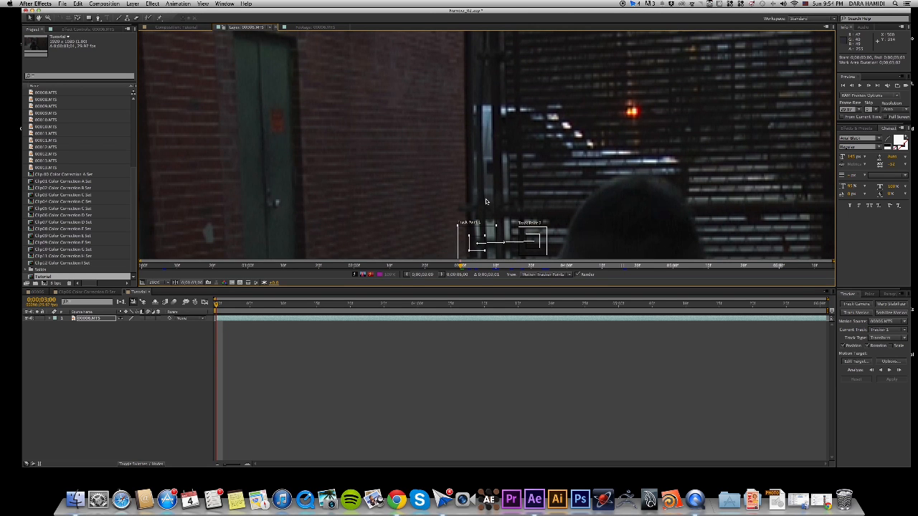
{"action": "scroll", "coordinate": [486, 184], "scroll_direction": "down", "scroll_amount": 1}
{"action": "scroll", "coordinate": [486, 185], "scroll_direction": "down", "scroll_amount": 1}
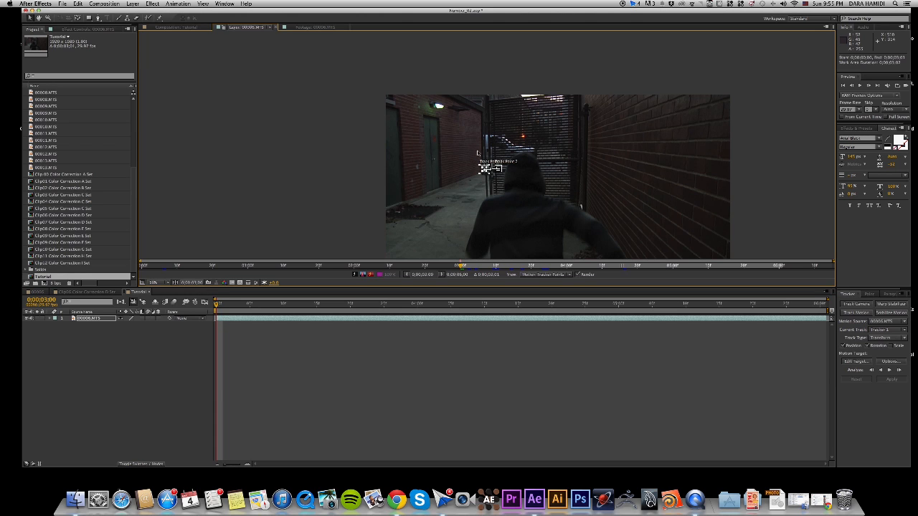
Move Track Point 1 from the gate post onto the red light behind the gate.
{"action": "left_click_drag", "start_coordinate": [216, 307], "coordinate": [258, 313]}
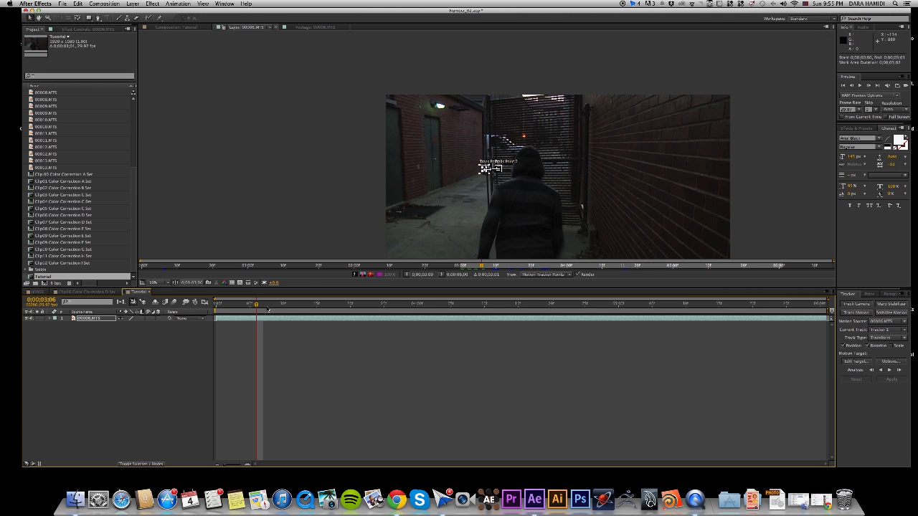
{"action": "left_click_drag", "start_coordinate": [257, 307], "coordinate": [216, 322]}
{"action": "mouse_move", "coordinate": [163, 303]}
{"action": "left_mouse_down"}
{"action": "mouse_move", "coordinate": [351, 322]}
{"action": "mouse_move", "coordinate": [166, 311]}
{"action": "left_mouse_up"}
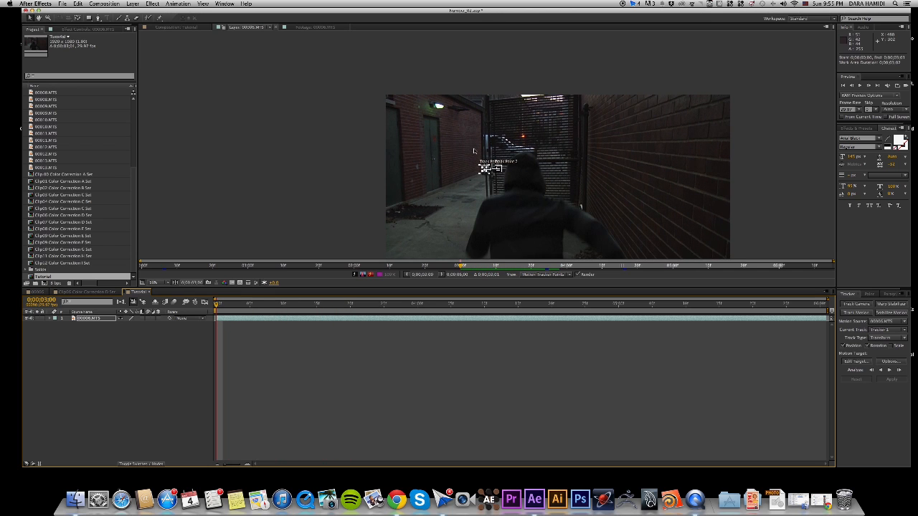
{"action": "scroll", "coordinate": [474, 151], "scroll_direction": "up", "scroll_amount": 4}
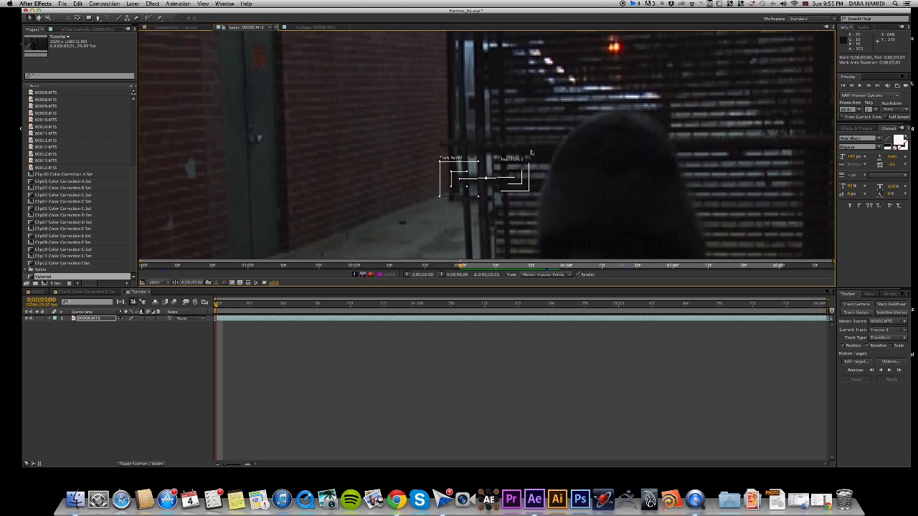
{"action": "left_click_drag", "start_coordinate": [540, 95], "coordinate": [536, 118]}
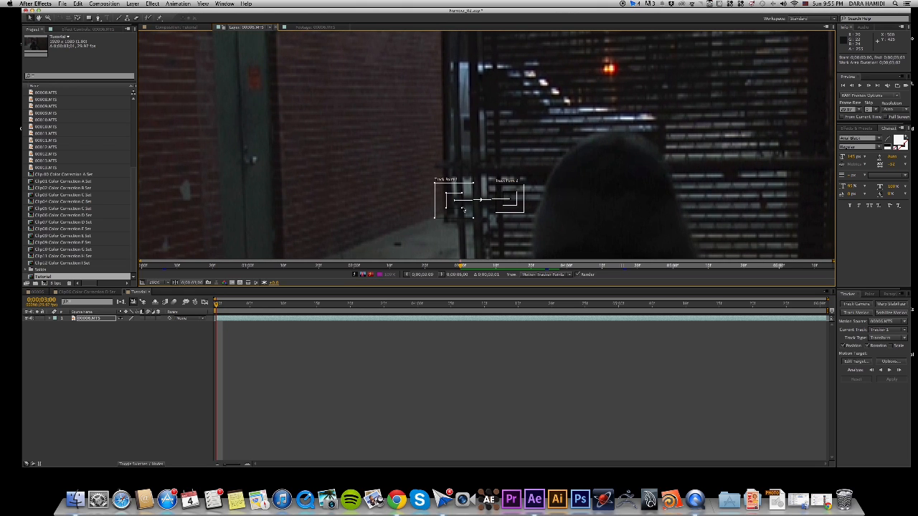
{"action": "left_click_drag", "start_coordinate": [463, 210], "coordinate": [613, 73]}
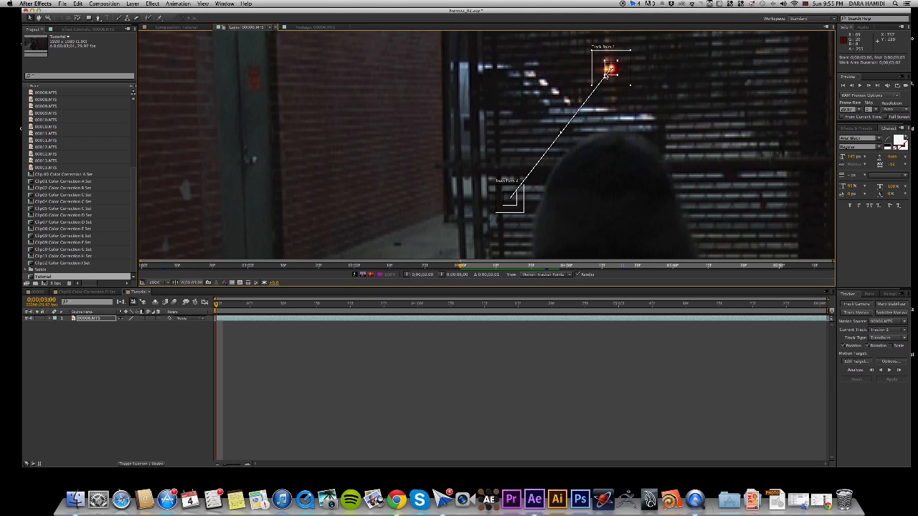
{"action": "left_click_drag", "start_coordinate": [592, 85], "coordinate": [593, 86]}
Move Track Point 2 onto the bright spot near the upper end of the gate post.
{"action": "left_click_drag", "start_coordinate": [532, 82], "coordinate": [535, 123]}
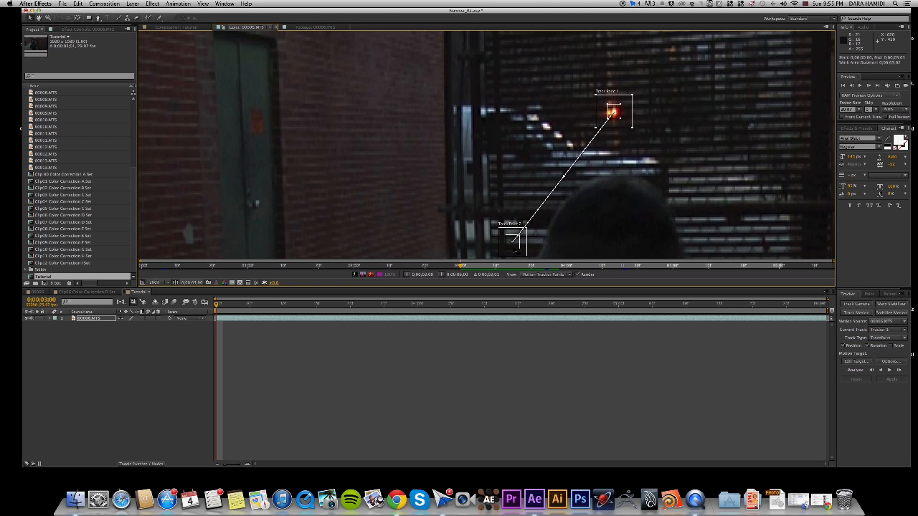
{"action": "left_click_drag", "start_coordinate": [513, 240], "coordinate": [482, 117]}
{"action": "left_click_drag", "start_coordinate": [570, 118], "coordinate": [572, 131]}
{"action": "key", "text": "comma"}
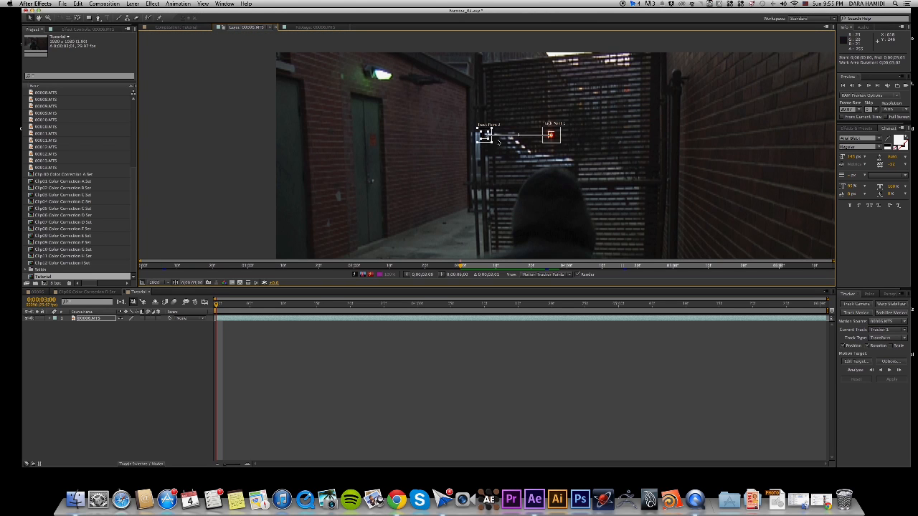
Move Track Point 1 onto the lamp on the brick wall and analyze the motion forward through the clip.
{"action": "left_click_drag", "start_coordinate": [554, 139], "coordinate": [393, 79]}
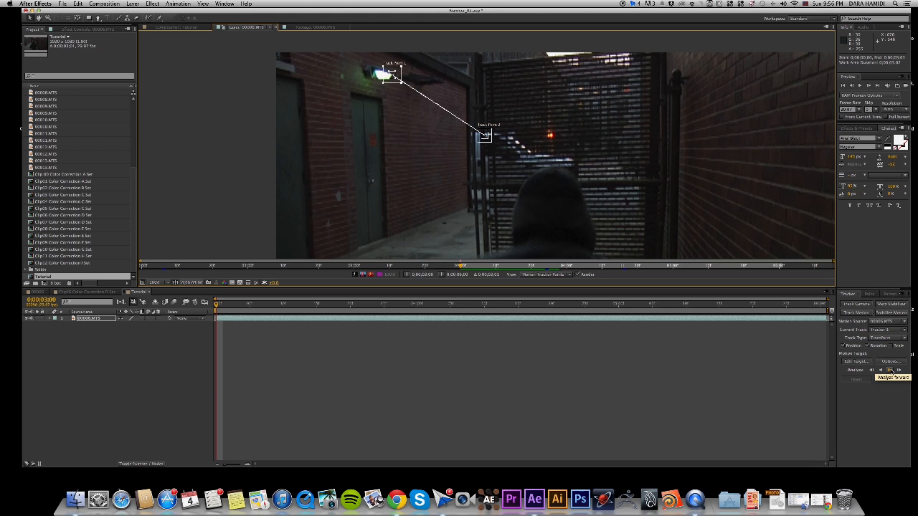
{"action": "left_click", "coordinate": [890, 370]}
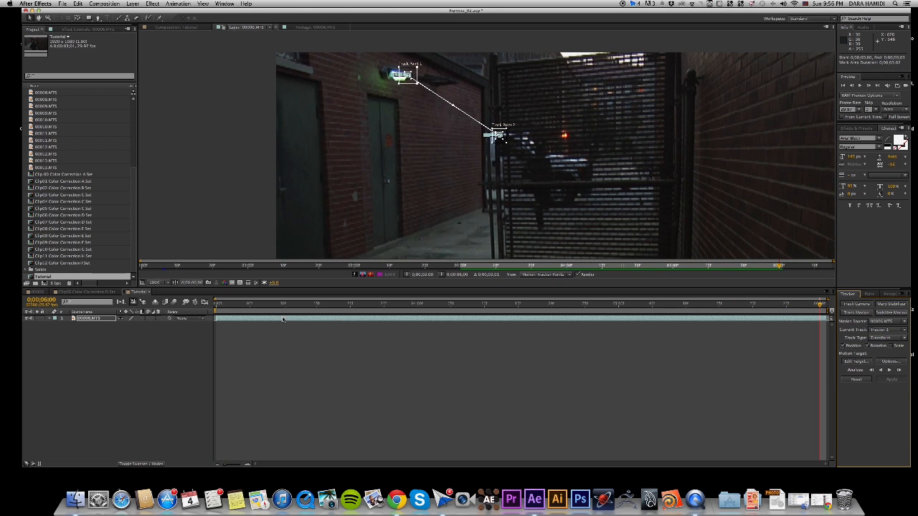
{"action": "left_click", "coordinate": [49, 319]}
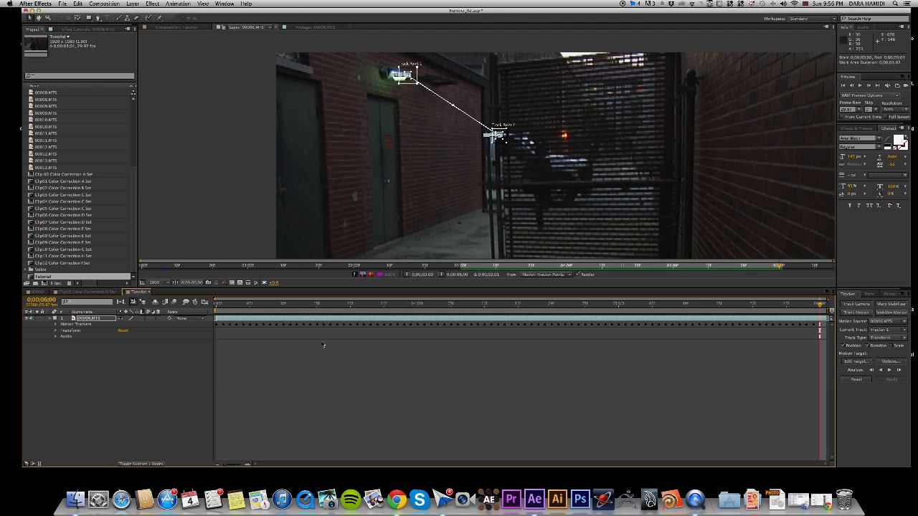
Return to the start of the composition and create a null object.
{"action": "left_click_drag", "start_coordinate": [801, 308], "coordinate": [216, 305]}
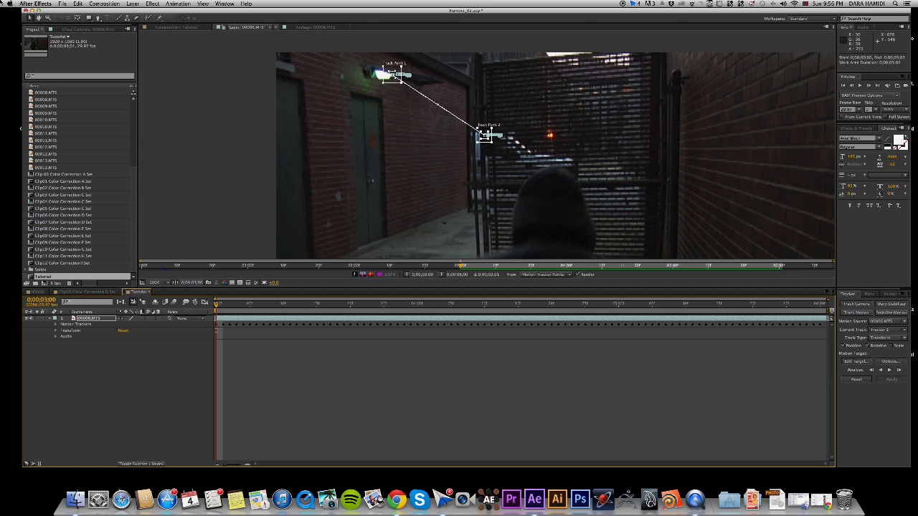
{"action": "left_click", "coordinate": [133, 4]}
{"action": "mouse_move", "coordinate": [136, 12]}
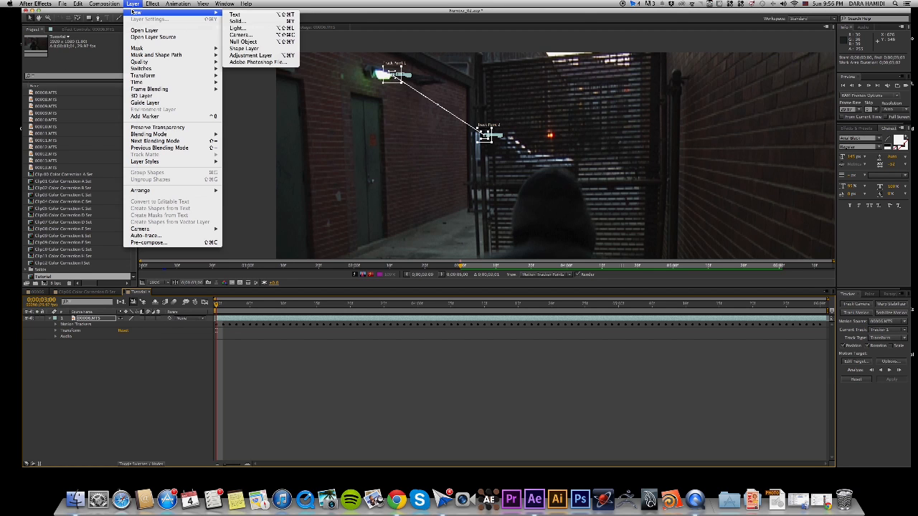
{"action": "left_click", "coordinate": [239, 42]}
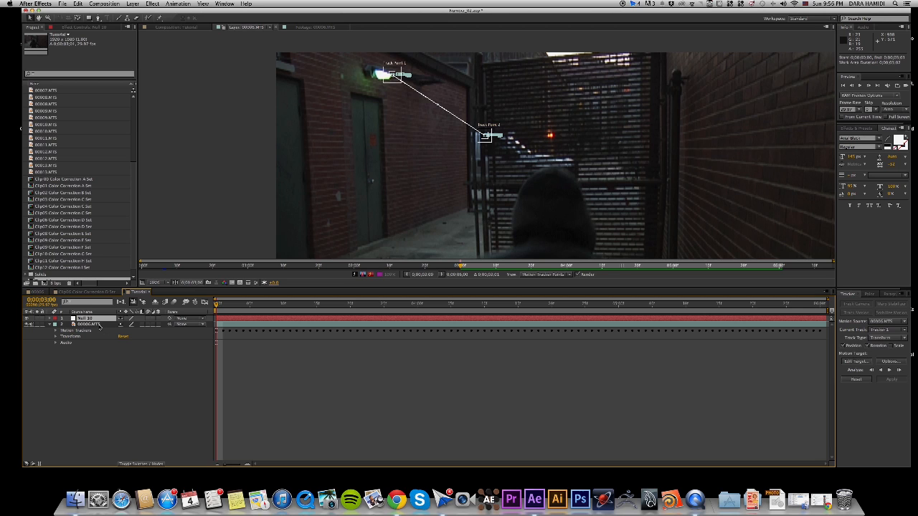
Set the new null object as the motion target for the track.
{"action": "left_click", "coordinate": [864, 362]}
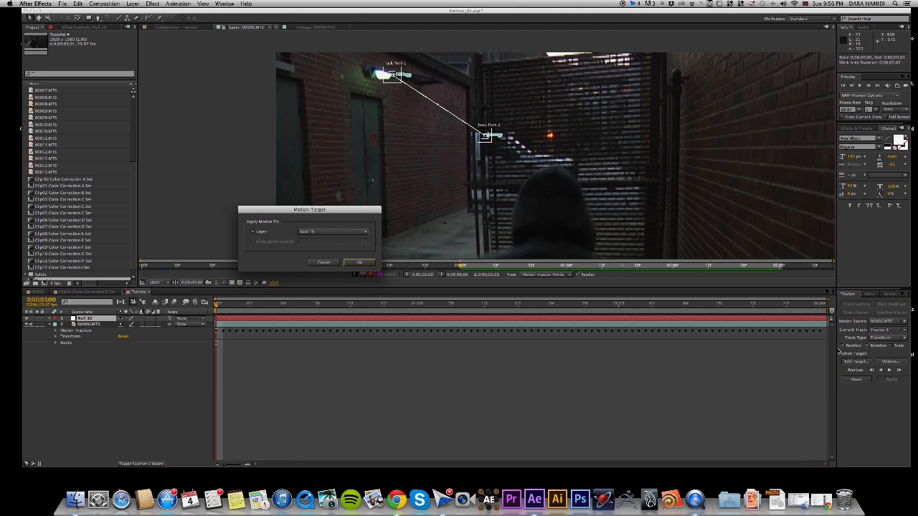
{"action": "left_click", "coordinate": [340, 230]}
{"action": "left_click", "coordinate": [319, 240]}
{"action": "left_click", "coordinate": [360, 262]}
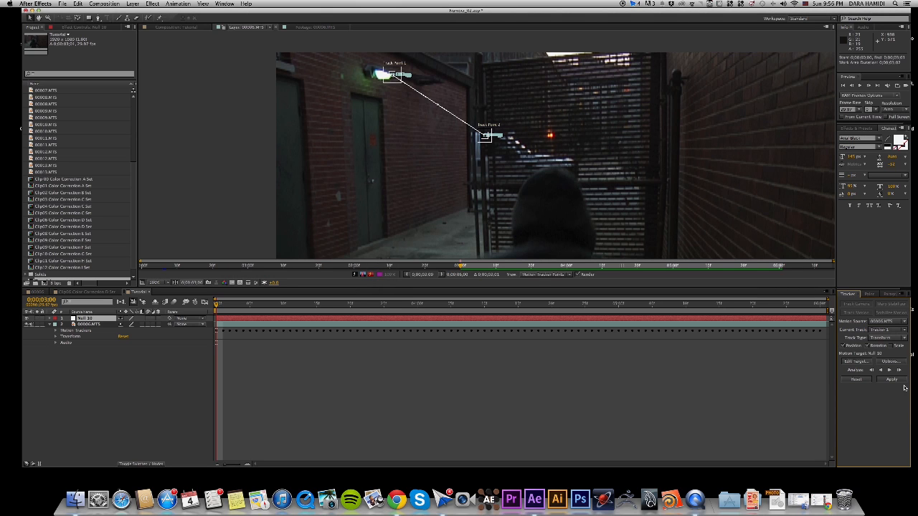
Apply the tracking data to the null object in X and Y and collapse its properties.
{"action": "left_click", "coordinate": [891, 380]}
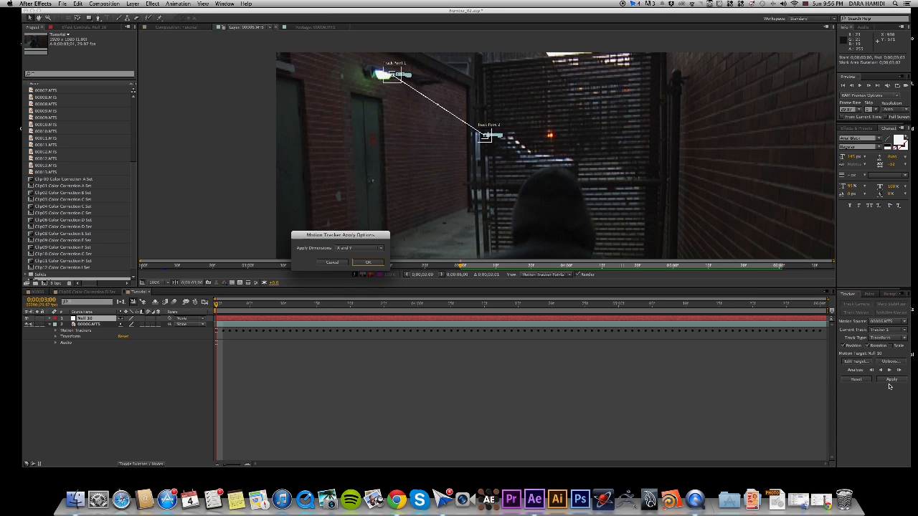
{"action": "left_click", "coordinate": [366, 262]}
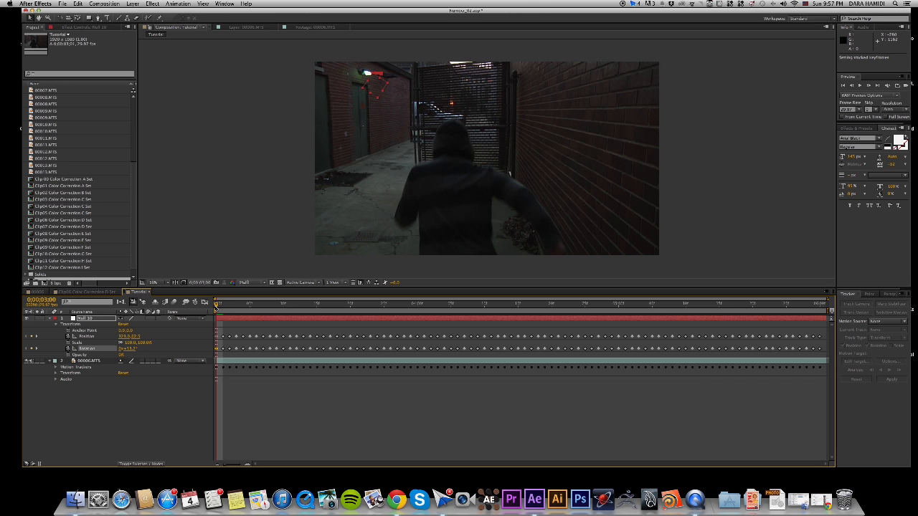
{"action": "mouse_move", "coordinate": [218, 308]}
{"action": "left_mouse_down"}
{"action": "mouse_move", "coordinate": [793, 305]}
{"action": "mouse_move", "coordinate": [217, 307]}
{"action": "left_mouse_up"}
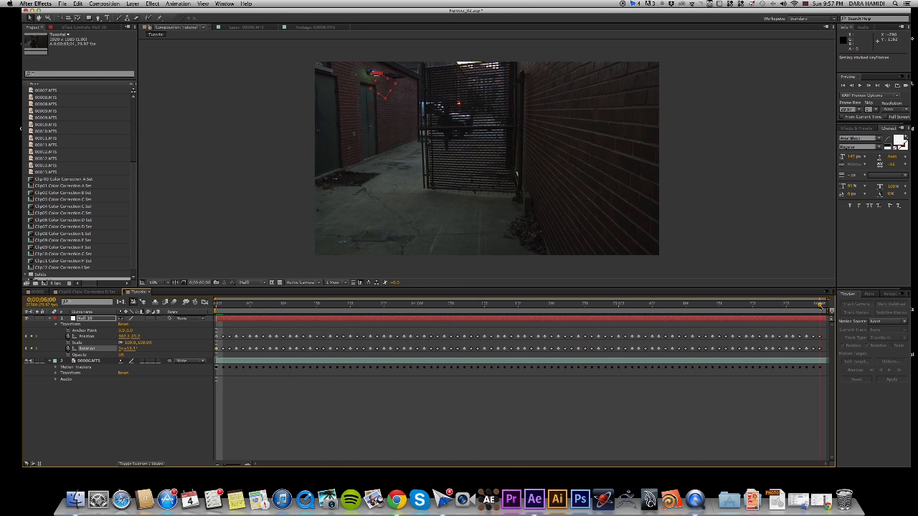
{"action": "left_click", "coordinate": [49, 319]}
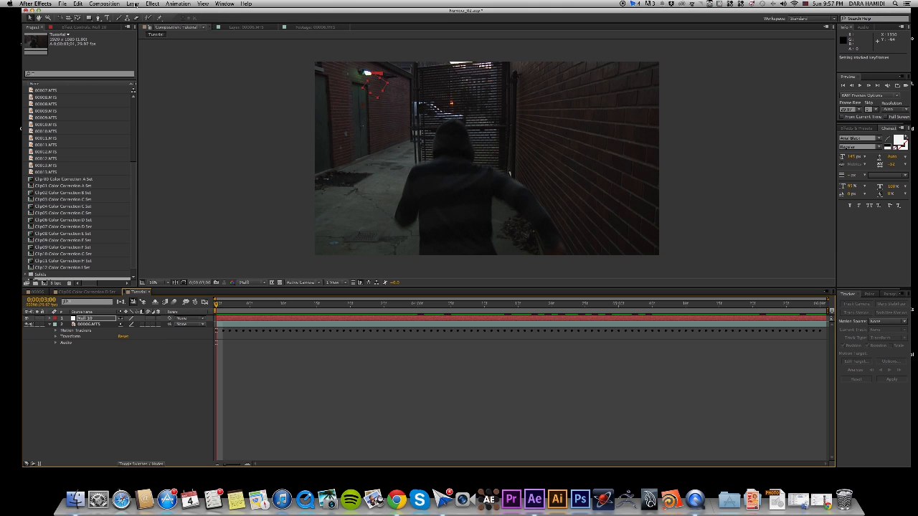
Create a text layer reading "Tutorial".
{"action": "left_click", "coordinate": [132, 4]}
{"action": "mouse_move", "coordinate": [137, 12]}
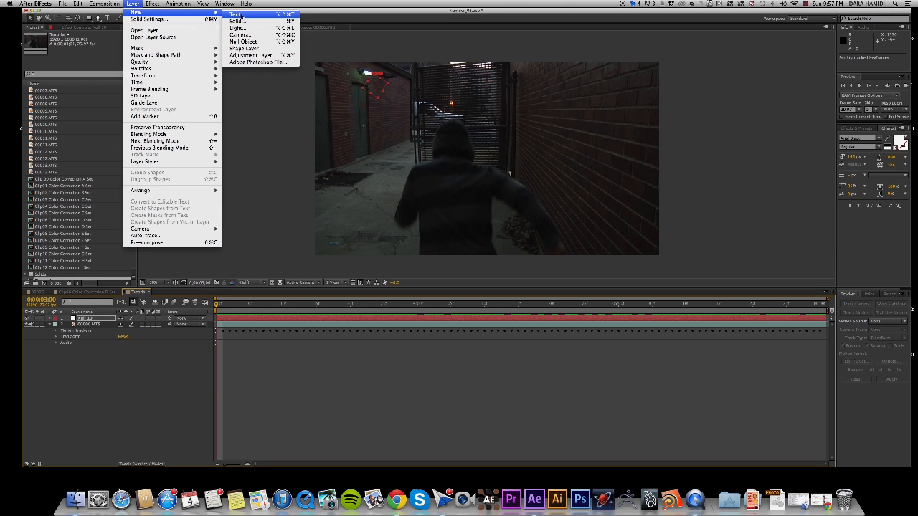
{"action": "left_click", "coordinate": [237, 15]}
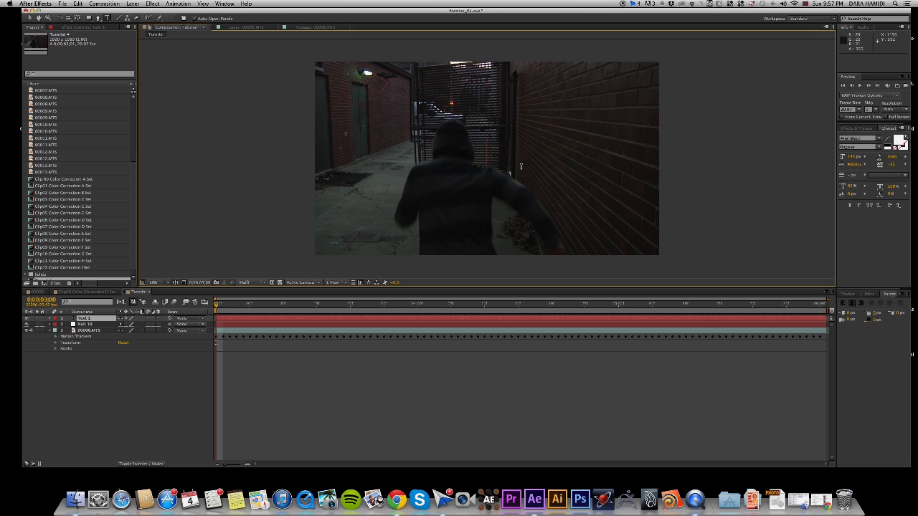
{"action": "type", "text": "Tutoria"}
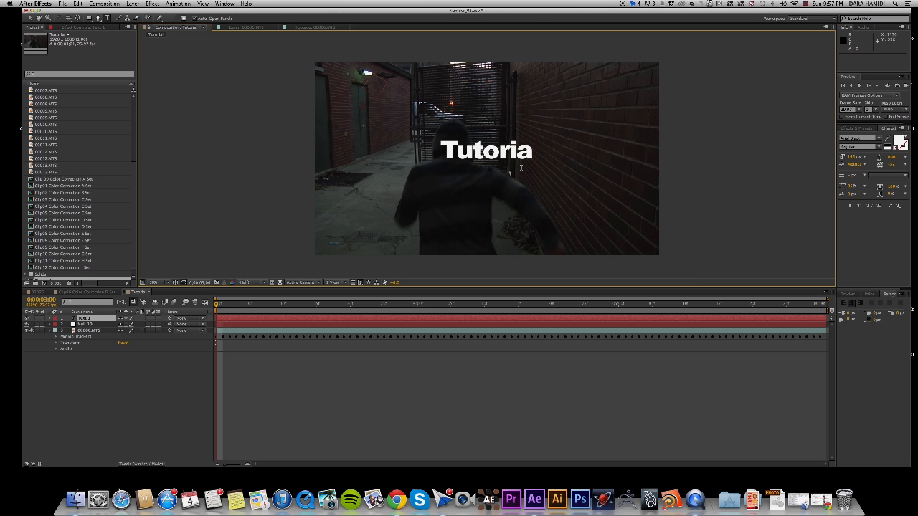
{"action": "type", "text": "l"}
Change the font of the whole "Tutorial" text to Arista 2.0 Light.
{"action": "left_click_drag", "start_coordinate": [537, 151], "coordinate": [442, 150]}
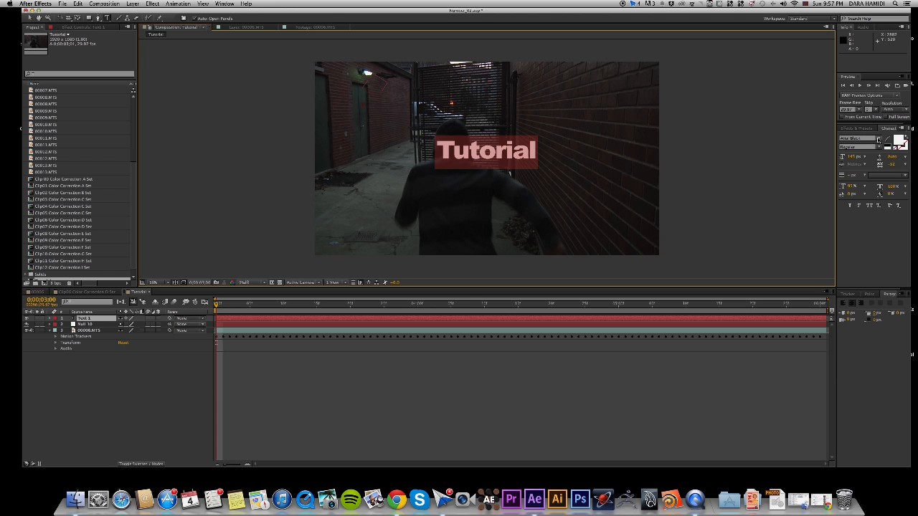
{"action": "left_click", "coordinate": [878, 139]}
{"action": "left_click", "coordinate": [864, 175]}
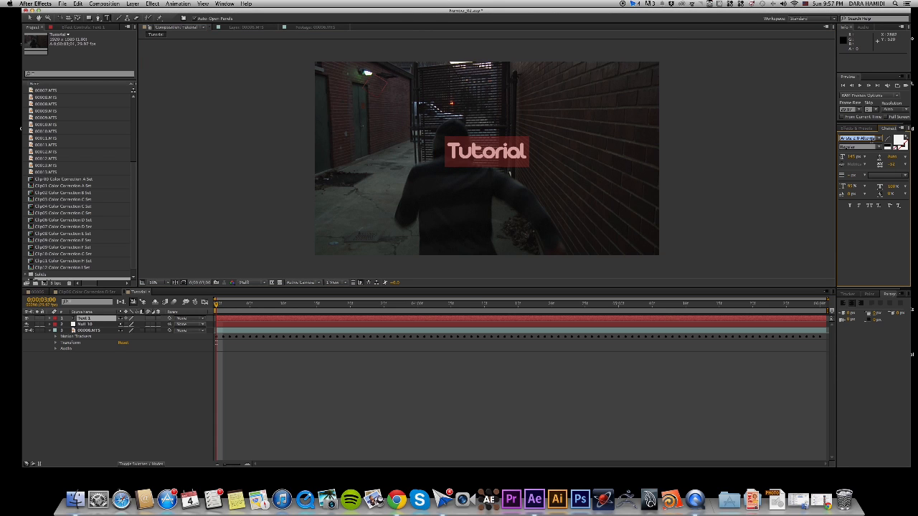
{"action": "key", "text": "Down"}
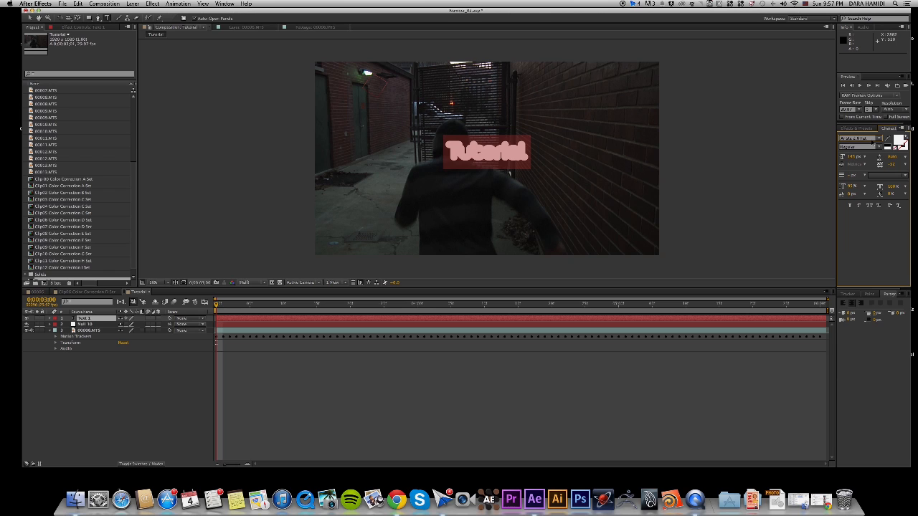
{"action": "key", "text": "Down"}
{"action": "key", "text": "Down"}
{"action": "key", "text": "Down"}
{"action": "key", "text": "Down"}
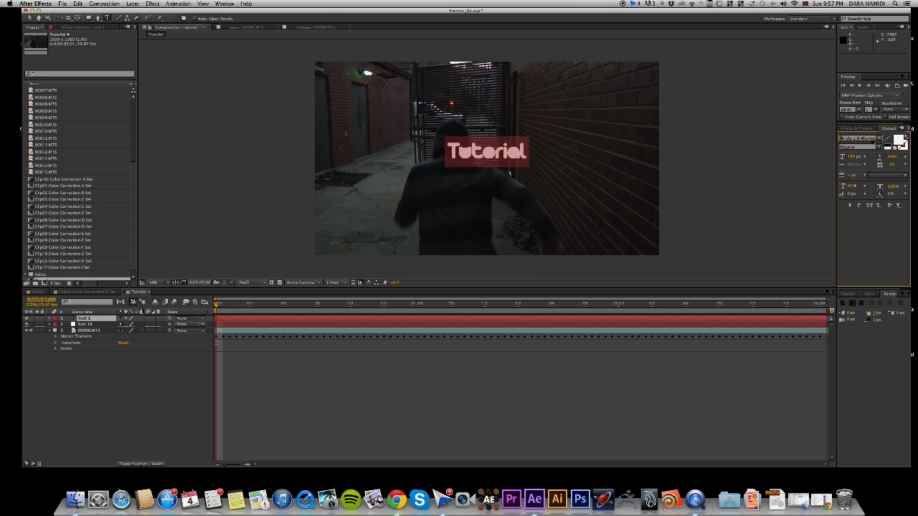
{"action": "key", "text": "Down"}
{"action": "key", "text": "Down"}
{"action": "key", "text": "Down"}
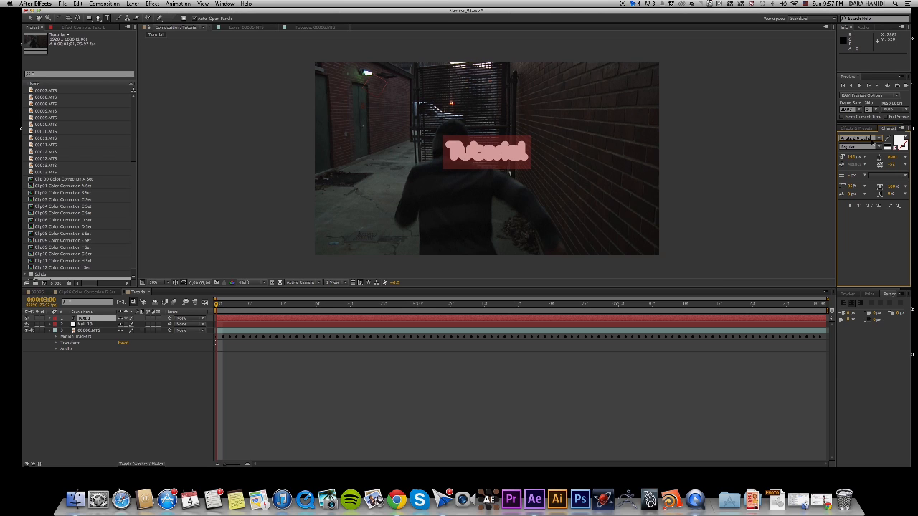
{"action": "key", "text": "Down"}
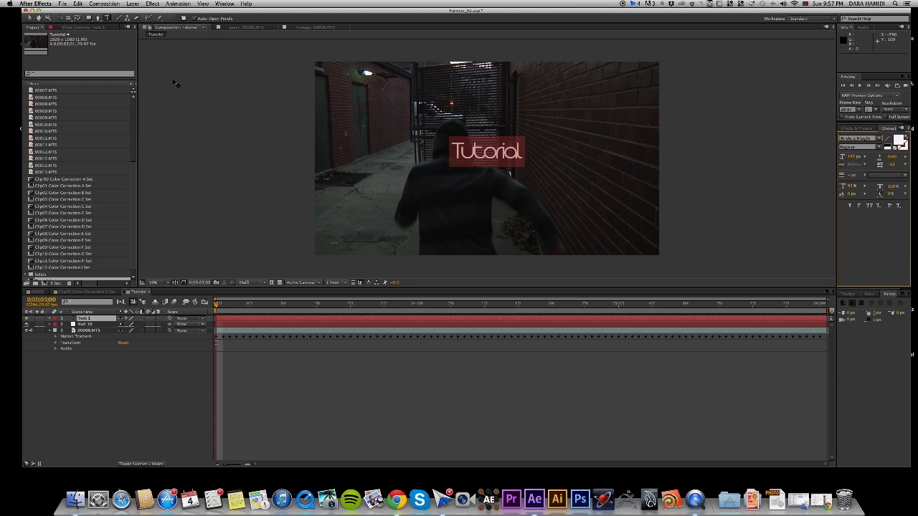
Position the "Tutorial" text on the gate above the runner's head and make it a 3D layer.
{"action": "left_click", "coordinate": [29, 18]}
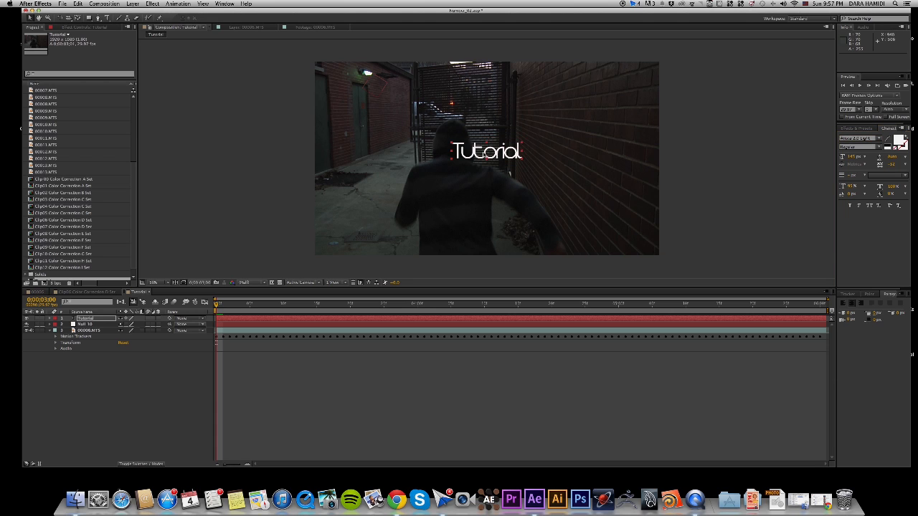
{"action": "left_click_drag", "start_coordinate": [483, 152], "coordinate": [457, 117]}
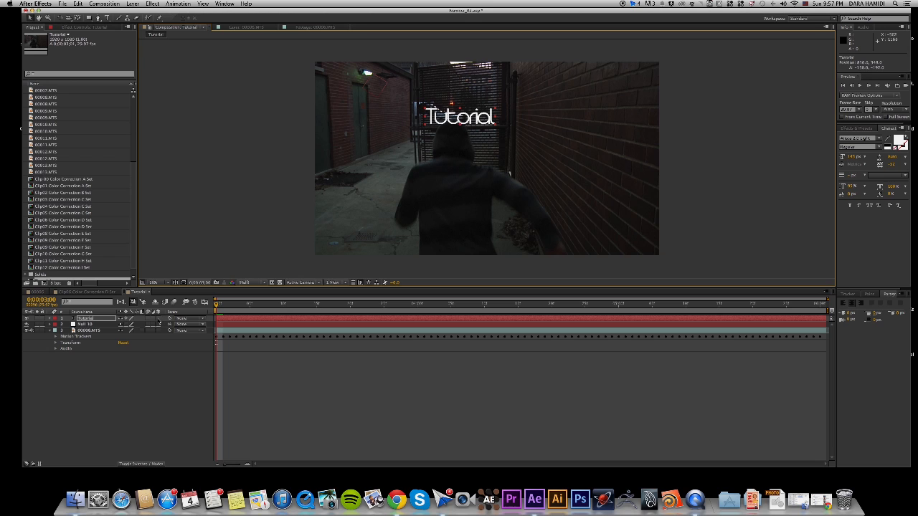
{"action": "left_click", "coordinate": [158, 319]}
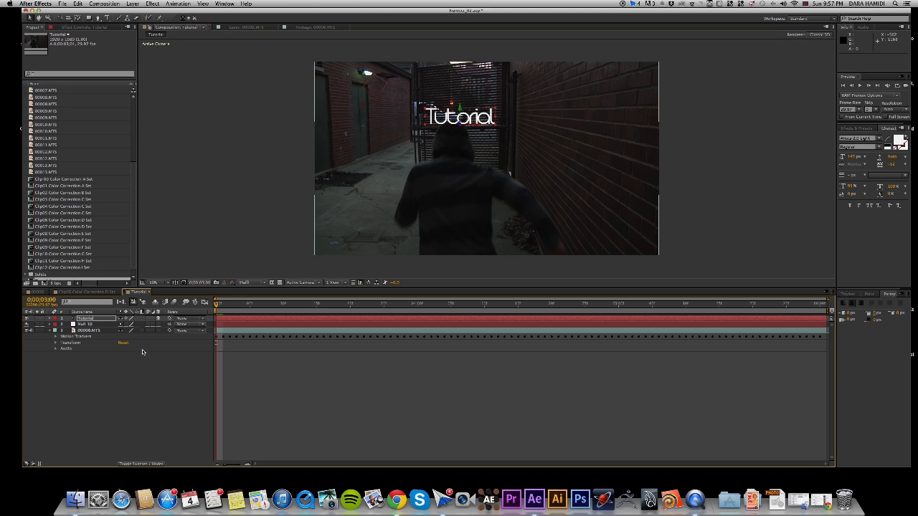
{"action": "left_click", "coordinate": [476, 130]}
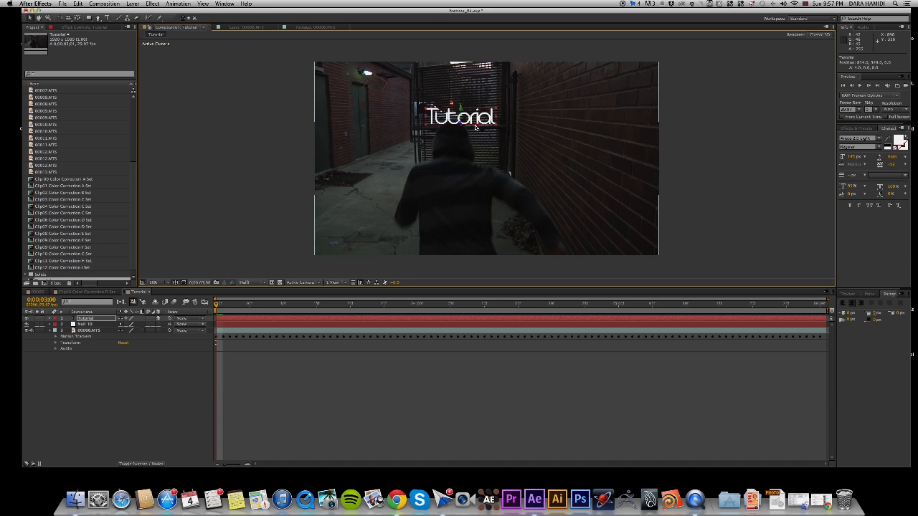
Try rotating the 3D "Tutorial" text around its anchor point and undo the rotation.
{"action": "scroll", "coordinate": [474, 132], "scroll_direction": "up", "scroll_amount": 4}
{"action": "left_click_drag", "start_coordinate": [442, 124], "coordinate": [477, 193]}
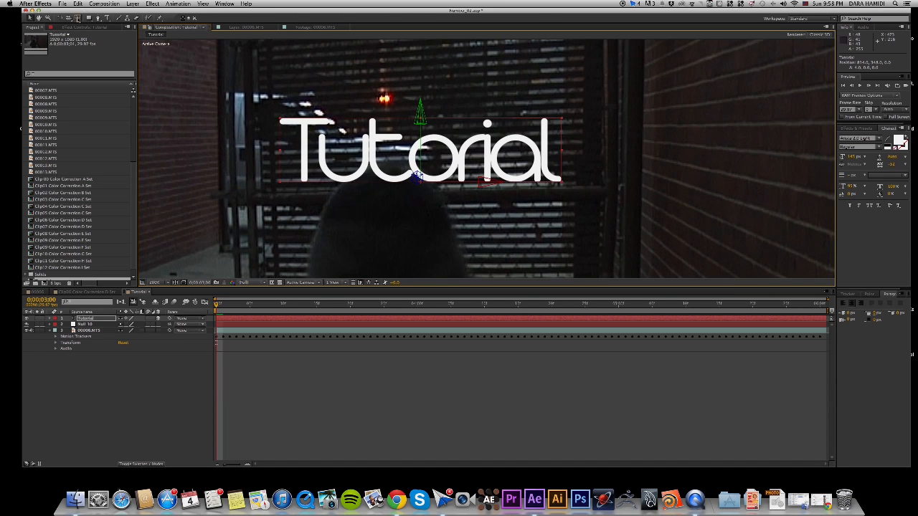
{"action": "left_click", "coordinate": [66, 18]}
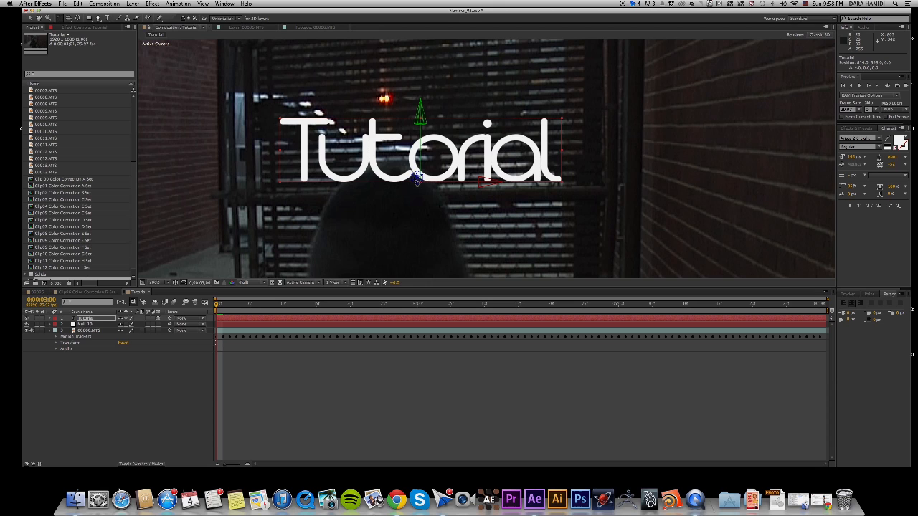
{"action": "left_click_drag", "start_coordinate": [418, 179], "coordinate": [416, 178]}
{"action": "key", "text": "super+z"}
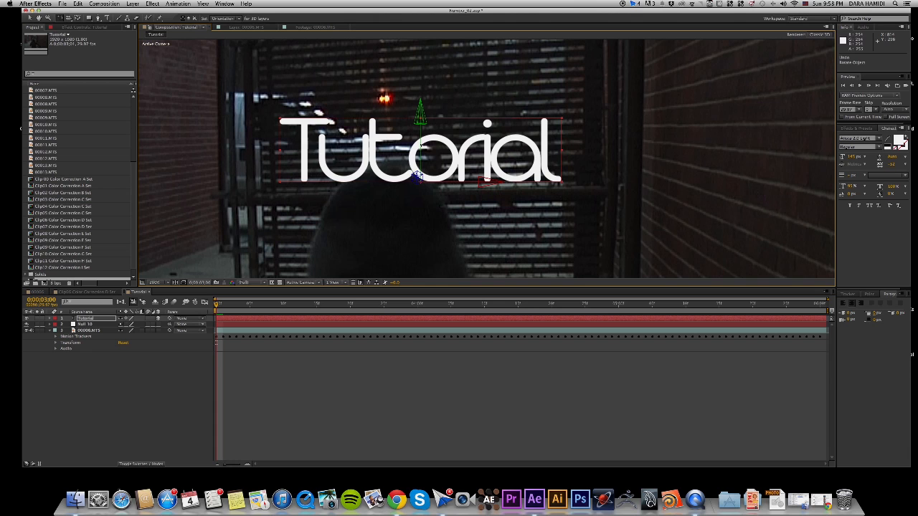
Rotate the 3D "Tutorial" text slightly and lower it to line up with the gate's crossbar.
{"action": "left_click_drag", "start_coordinate": [419, 176], "coordinate": [423, 148]}
{"action": "key", "text": "super+z"}
{"action": "left_click_drag", "start_coordinate": [440, 185], "coordinate": [420, 181]}
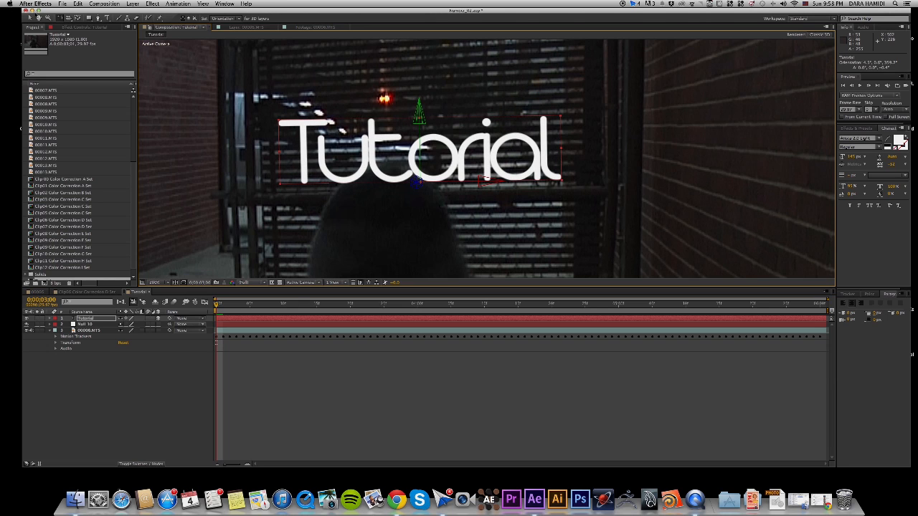
{"action": "left_click_drag", "start_coordinate": [421, 118], "coordinate": [423, 124]}
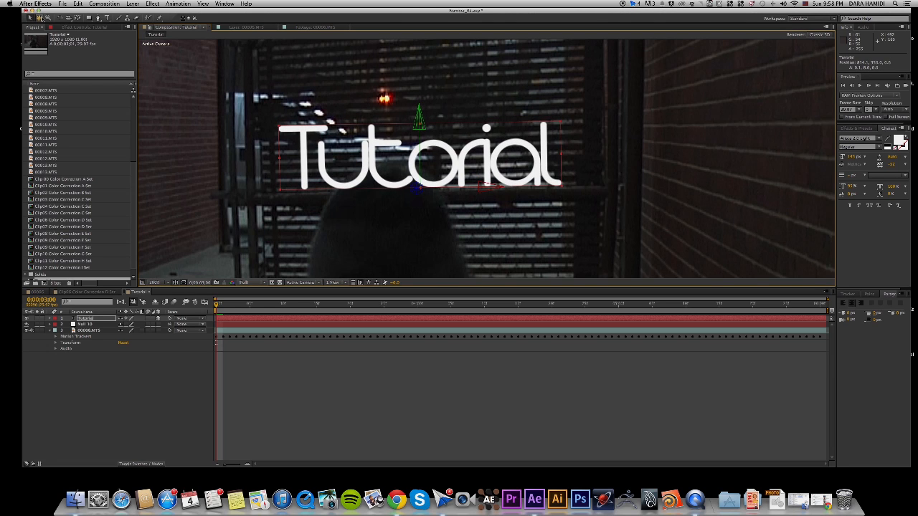
{"action": "key", "text": "w"}
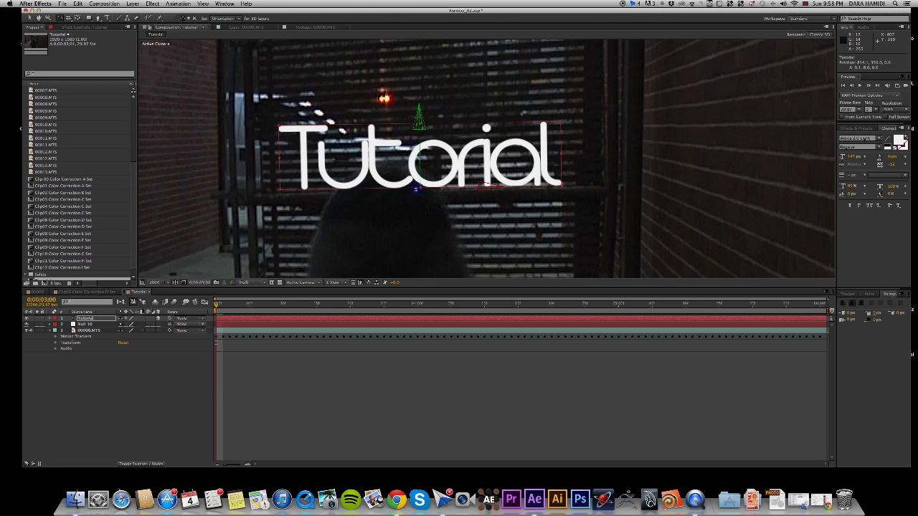
{"action": "left_click_drag", "start_coordinate": [416, 189], "coordinate": [414, 189]}
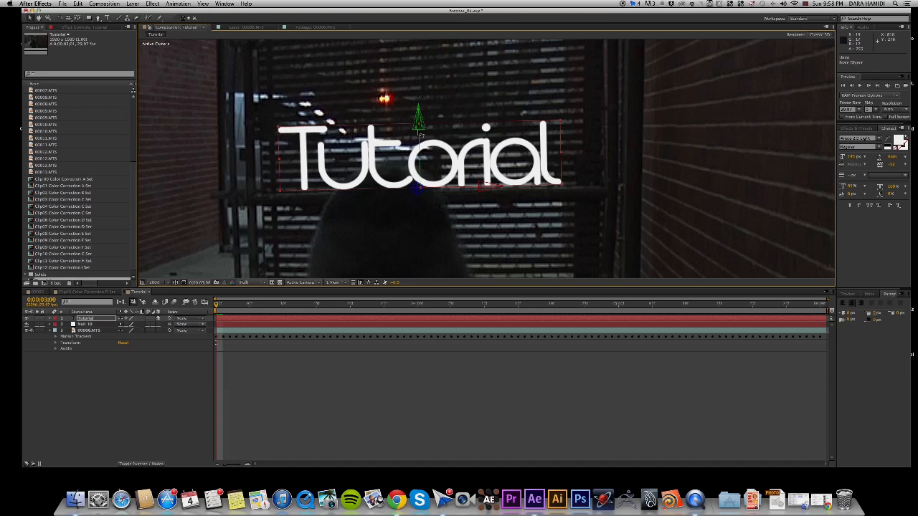
Parent the "Tutorial" text layer to the tracked Null 10 layer.
{"action": "scroll", "coordinate": [424, 136], "scroll_direction": "down", "scroll_amount": 1}
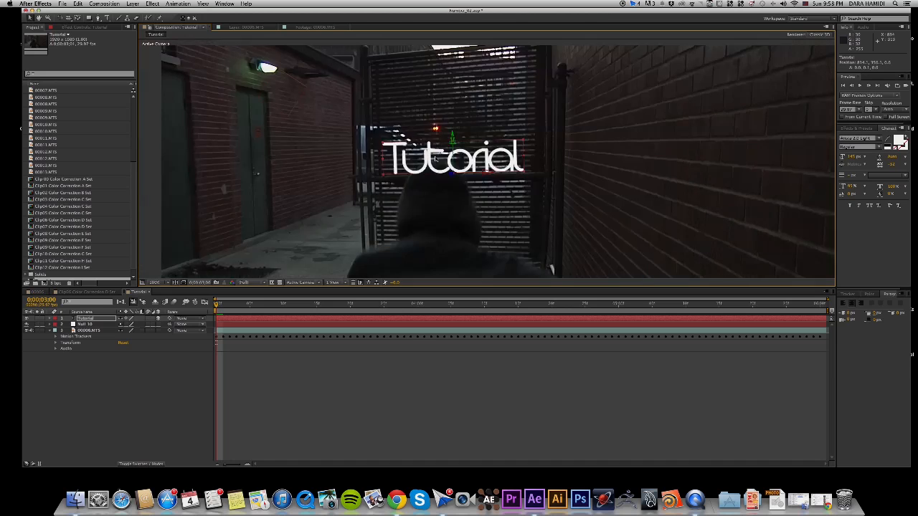
{"action": "key", "text": "space"}
{"action": "left_click_drag", "start_coordinate": [495, 238], "coordinate": [496, 150]}
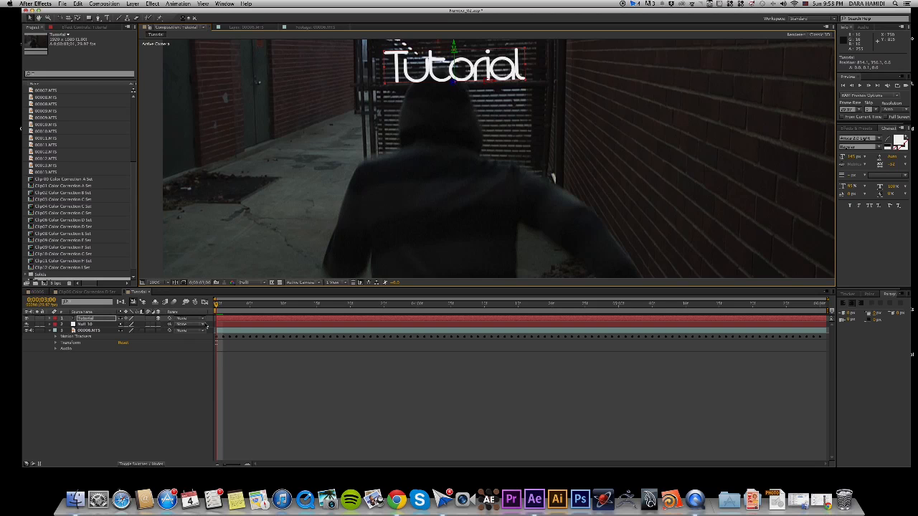
{"action": "left_click", "coordinate": [193, 319]}
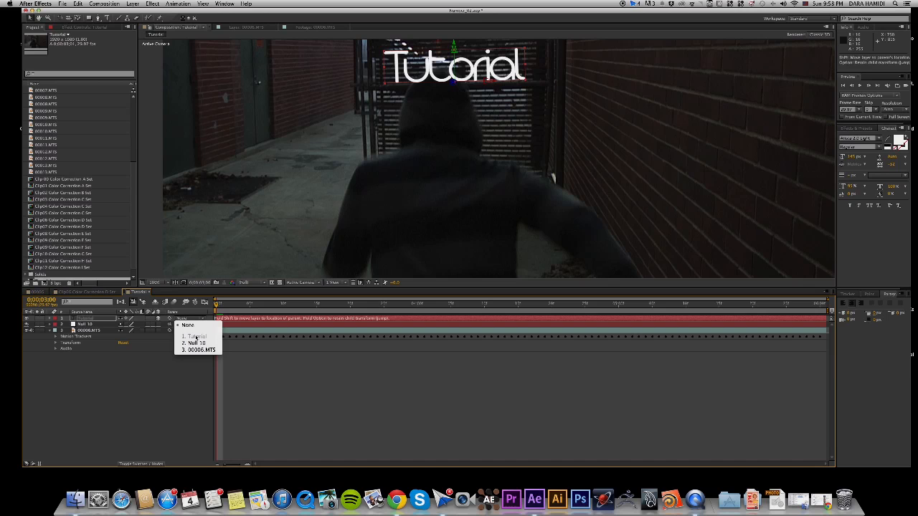
{"action": "left_click", "coordinate": [201, 344]}
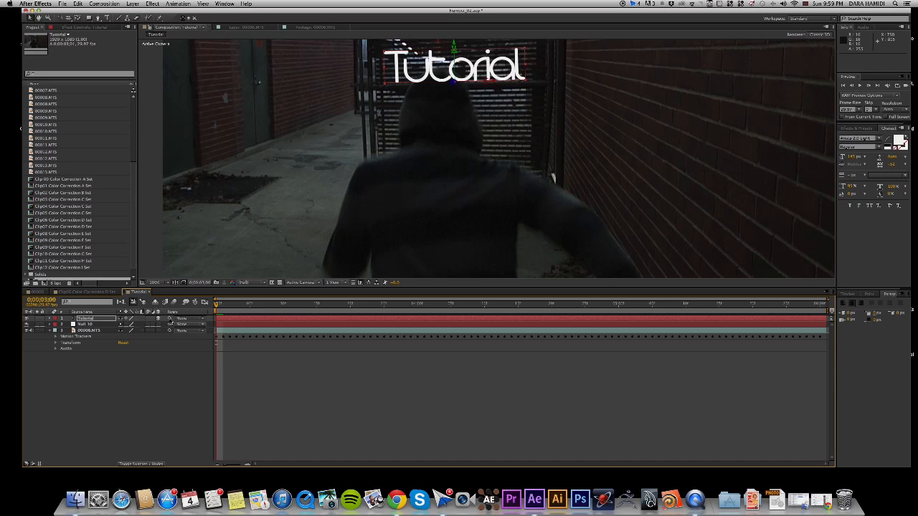
{"action": "left_click_drag", "start_coordinate": [165, 319], "coordinate": [89, 328]}
{"action": "key", "text": "comma"}
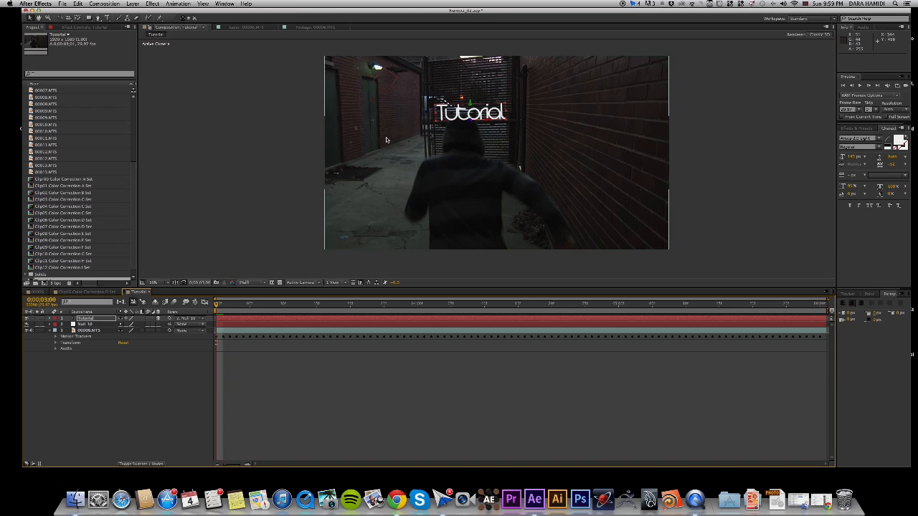
Play back the parented text over the clip, return to the first frame, and view the 00006 composition for comparison.
{"action": "key", "text": "period"}
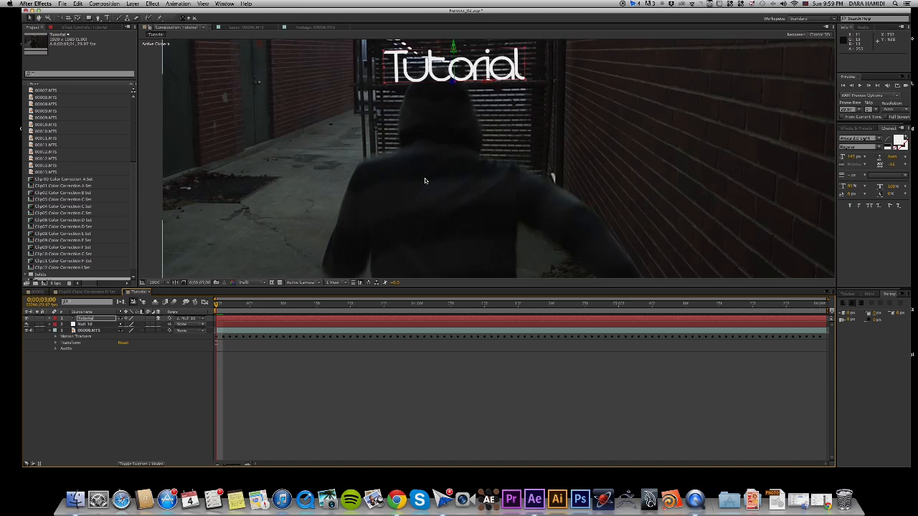
{"action": "key", "text": "comma"}
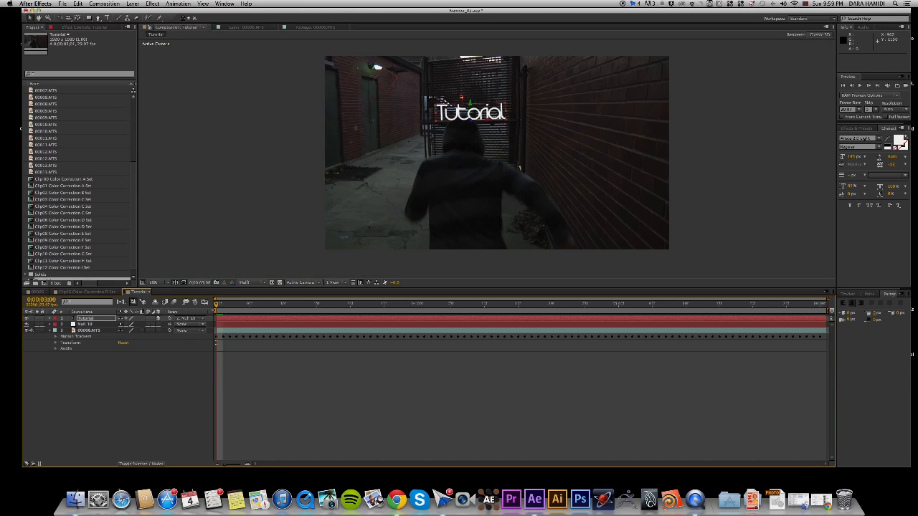
{"action": "left_click", "coordinate": [861, 86]}
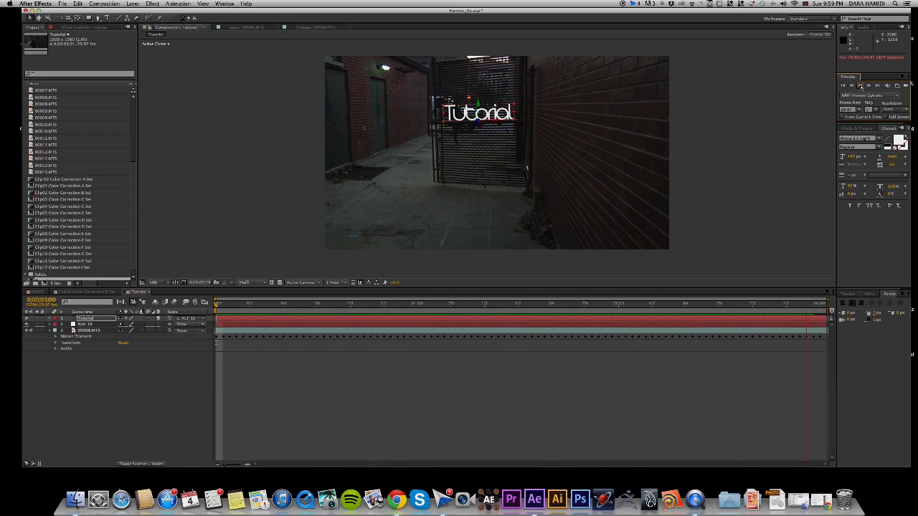
{"action": "left_click", "coordinate": [861, 86]}
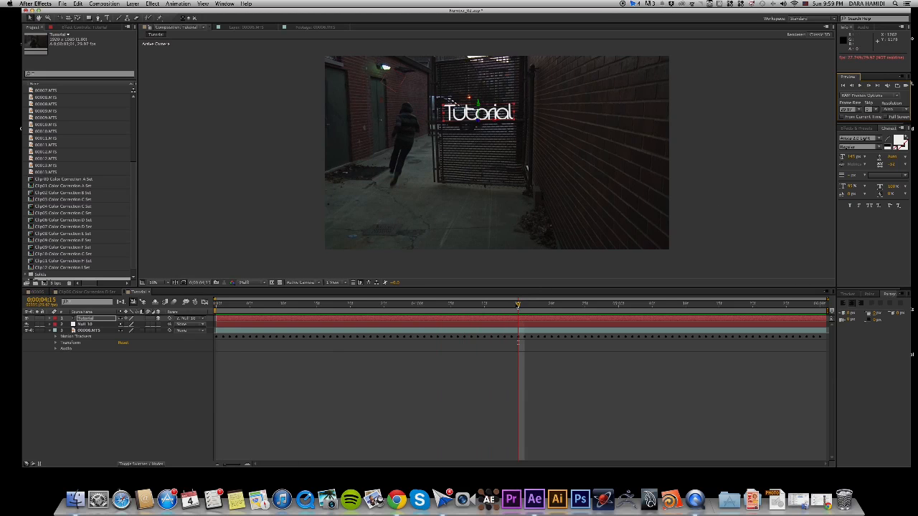
{"action": "left_click_drag", "start_coordinate": [518, 305], "coordinate": [208, 278]}
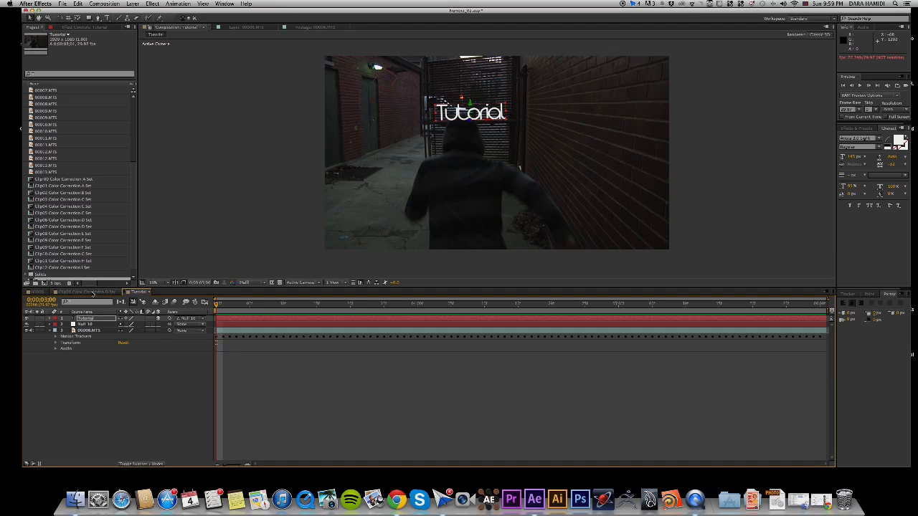
{"action": "left_click", "coordinate": [42, 292]}
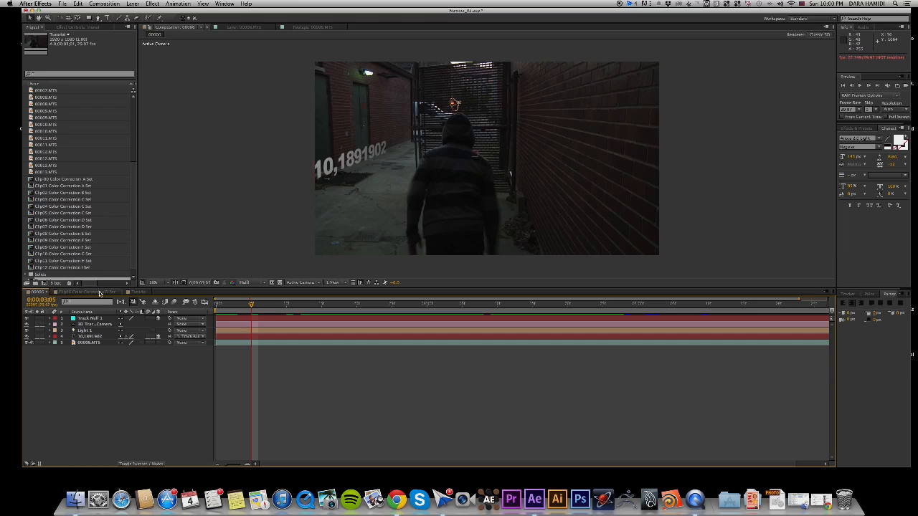
{"action": "left_click", "coordinate": [142, 292]}
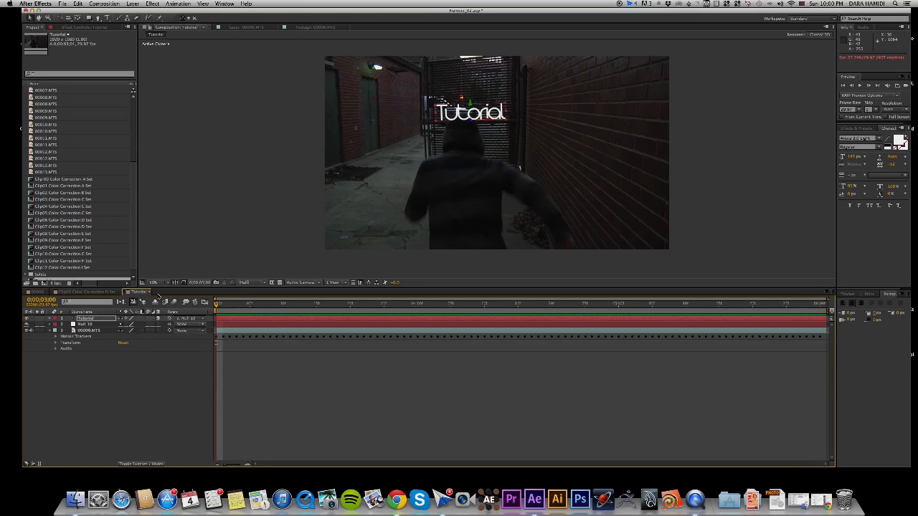
Run Track Camera on the 00006.MTS layer in the Tutorial composition.
{"action": "left_click", "coordinate": [219, 2]}
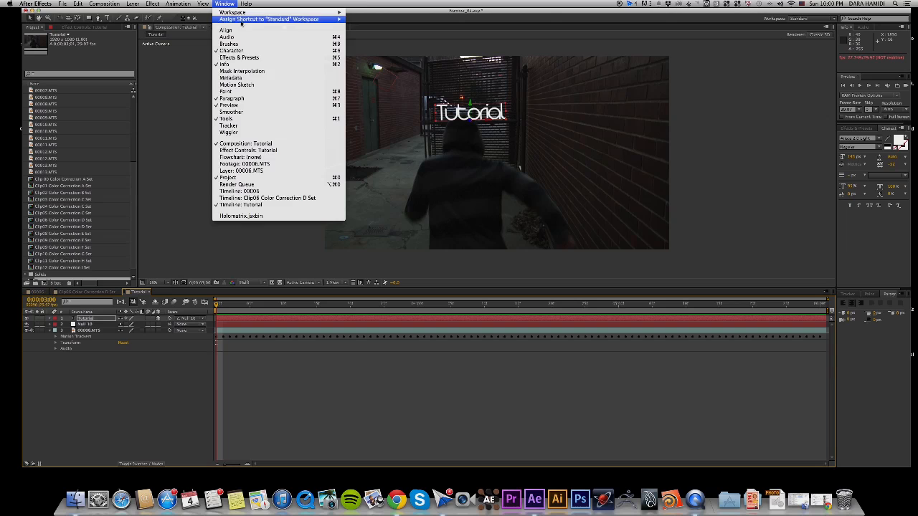
{"action": "left_click", "coordinate": [229, 125]}
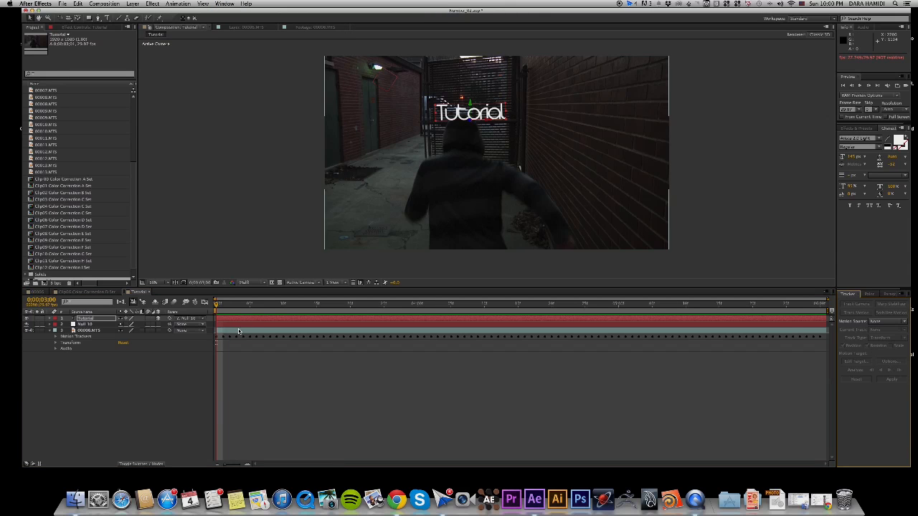
{"action": "left_click", "coordinate": [225, 344]}
{"action": "left_click", "coordinate": [50, 331]}
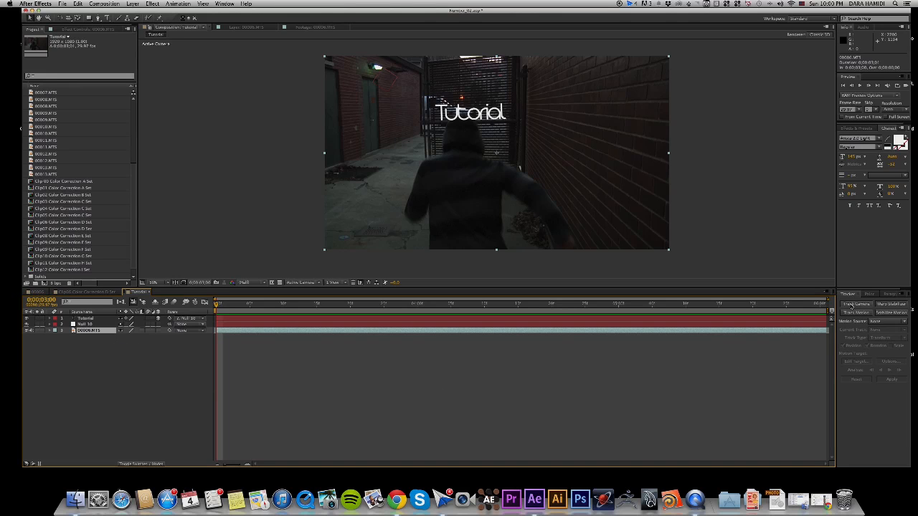
{"action": "left_click", "coordinate": [853, 305]}
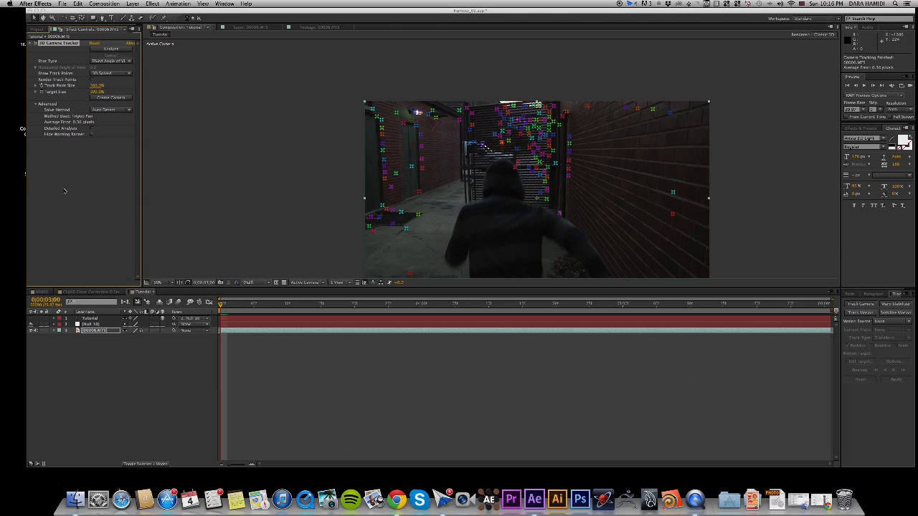
Create a second text layer reading "Tutorial".
{"action": "left_click", "coordinate": [133, 4]}
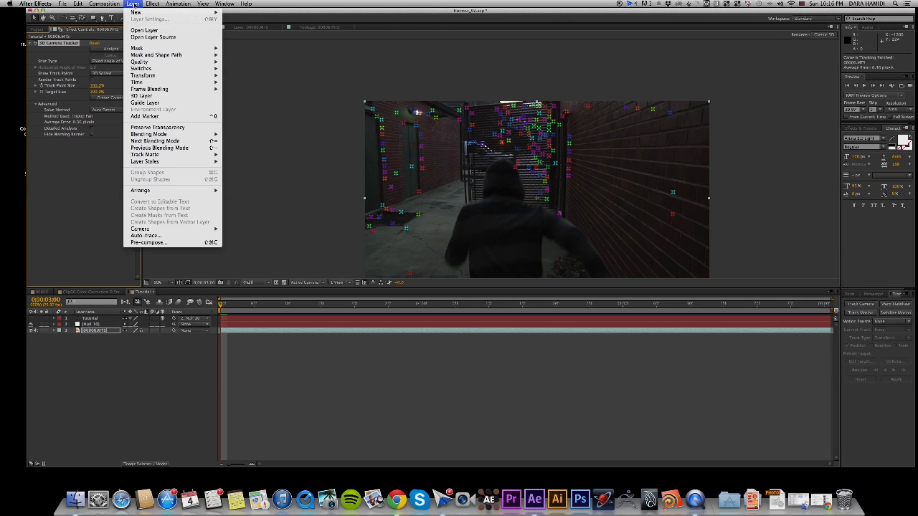
{"action": "mouse_move", "coordinate": [150, 13]}
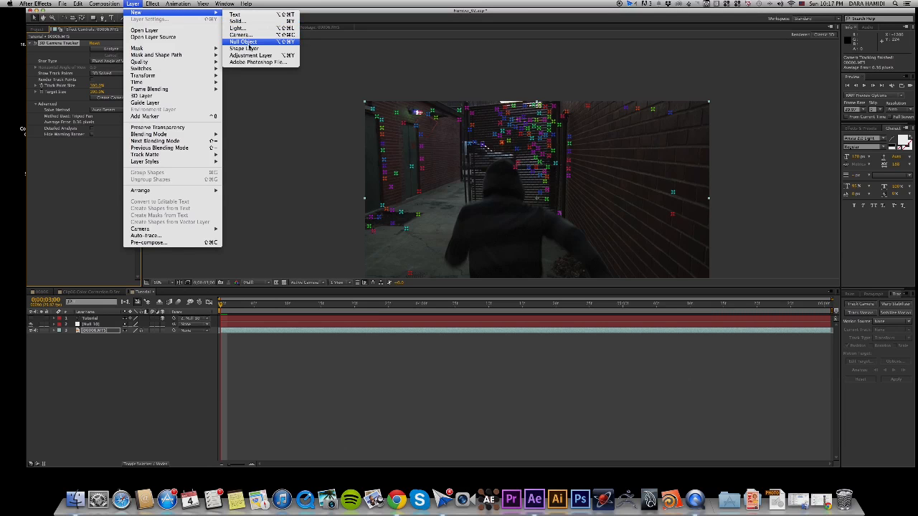
{"action": "left_click", "coordinate": [248, 15]}
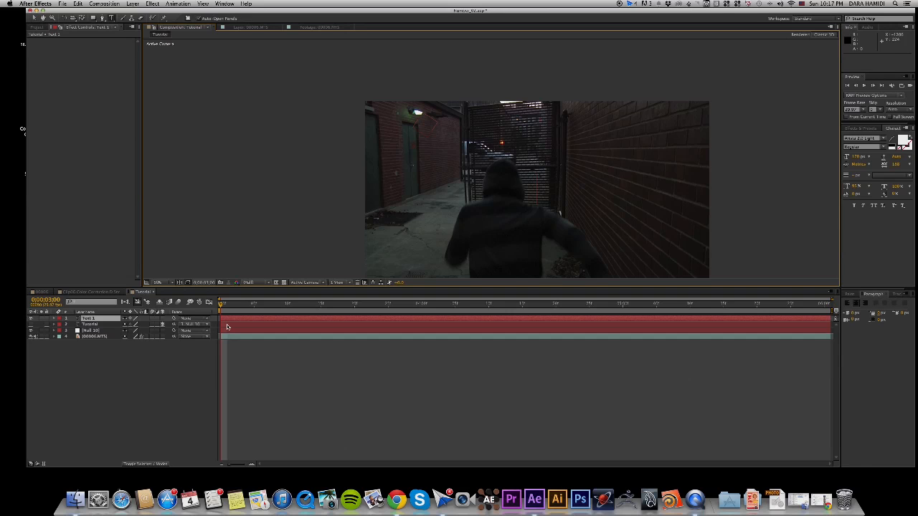
{"action": "type", "text": "Tutprial"}
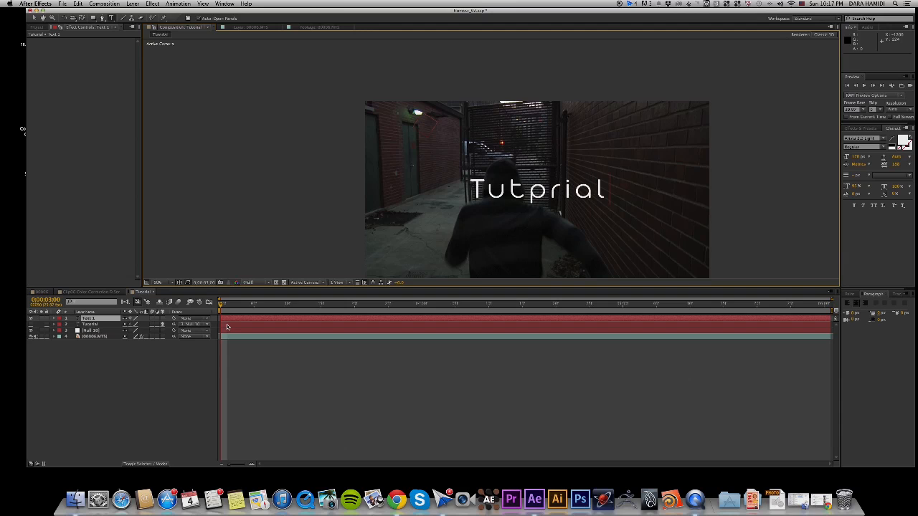
{"action": "key", "text": "BackSpace"}
{"action": "key", "text": "BackSpace"}
{"action": "key", "text": "BackSpace"}
{"action": "key", "text": "BackSpace"}
{"action": "key", "text": "BackSpace"}
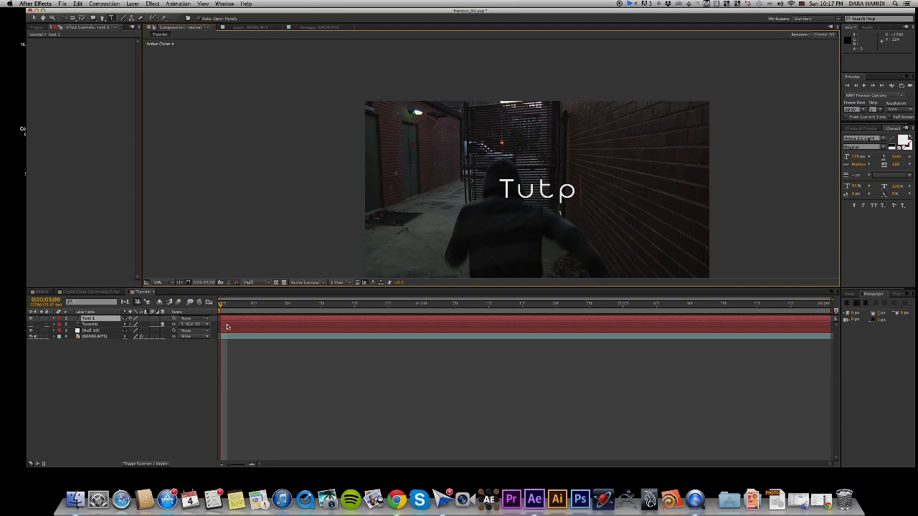
{"action": "type", "text": "orial"}
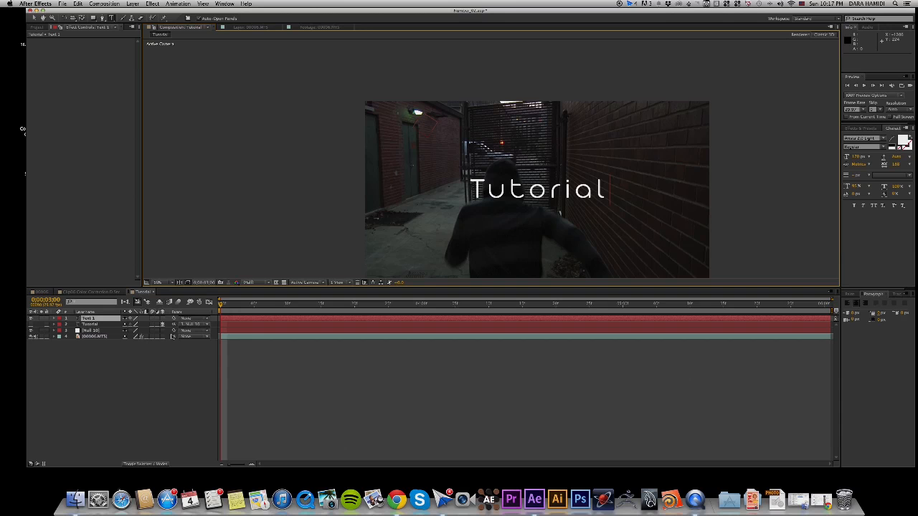
Make the new "Tutorial" text 3D, and position and rotate it to follow the perspective of the brick wall beside the doors.
{"action": "left_click", "coordinate": [163, 319]}
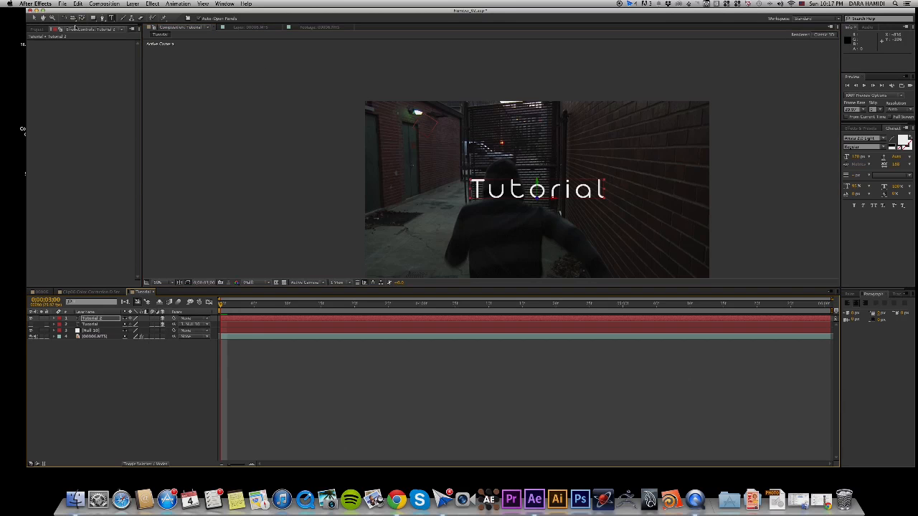
{"action": "left_click", "coordinate": [62, 18]}
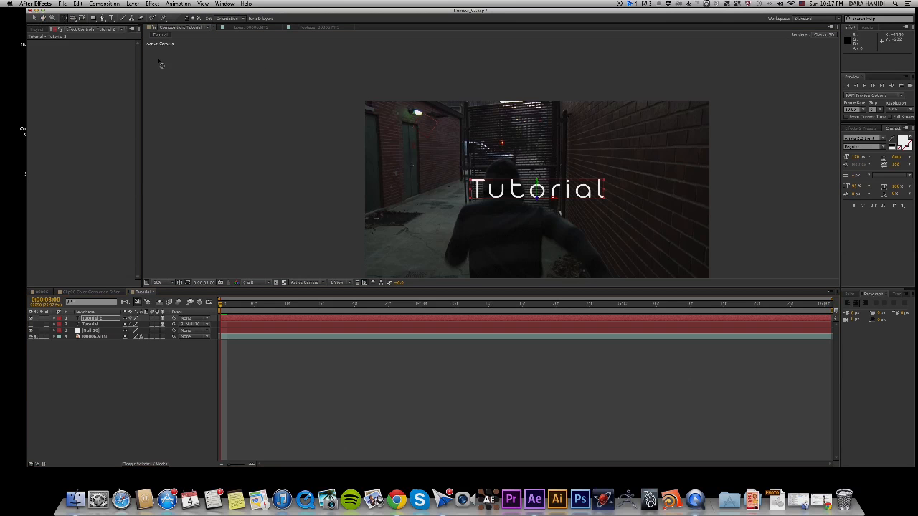
{"action": "left_click_drag", "start_coordinate": [537, 187], "coordinate": [416, 185]}
{"action": "left_click", "coordinate": [33, 17]}
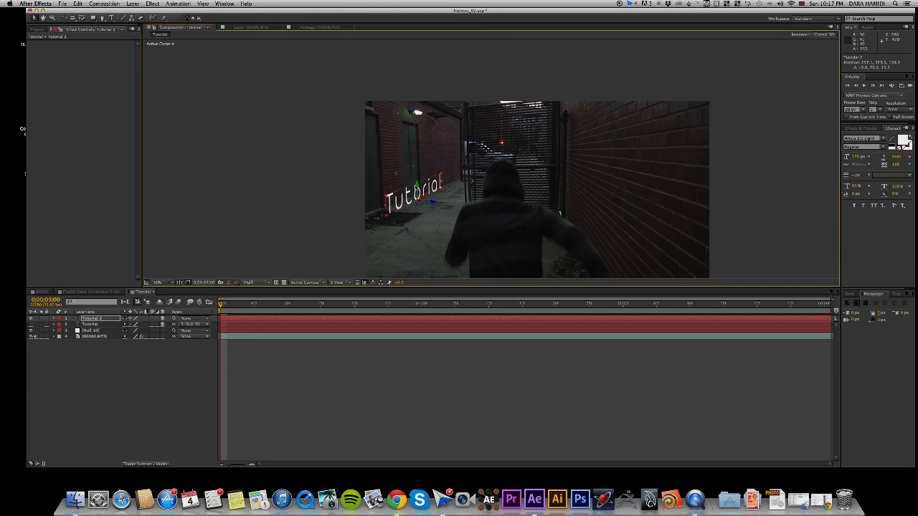
{"action": "left_click", "coordinate": [63, 17]}
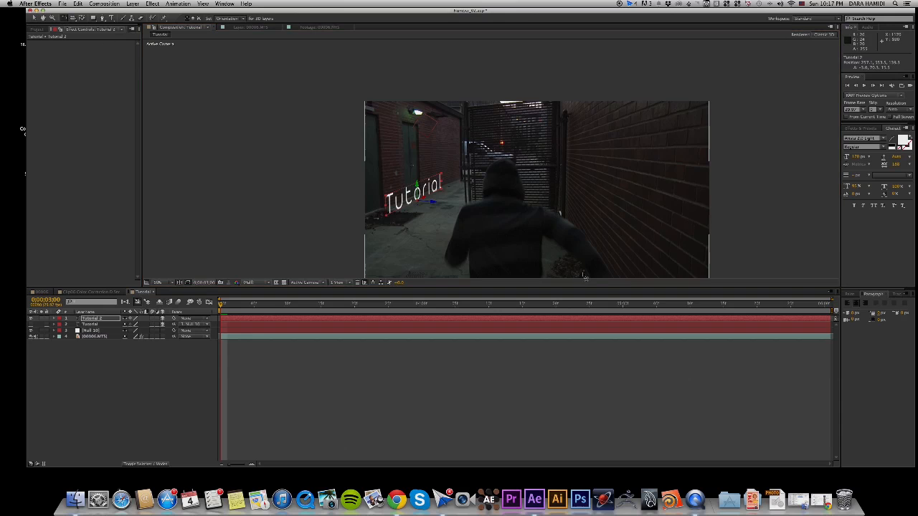
{"action": "left_click_drag", "start_coordinate": [430, 206], "coordinate": [429, 203]}
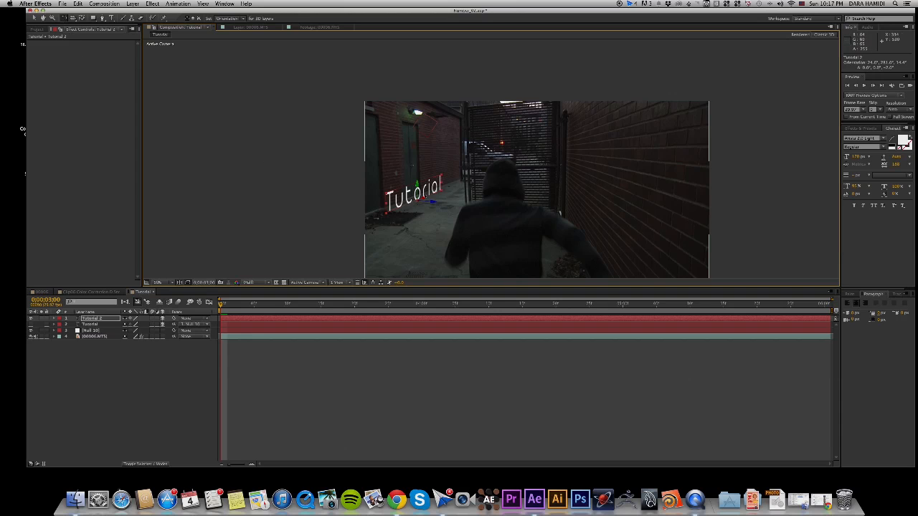
{"action": "left_click_drag", "start_coordinate": [424, 197], "coordinate": [429, 200]}
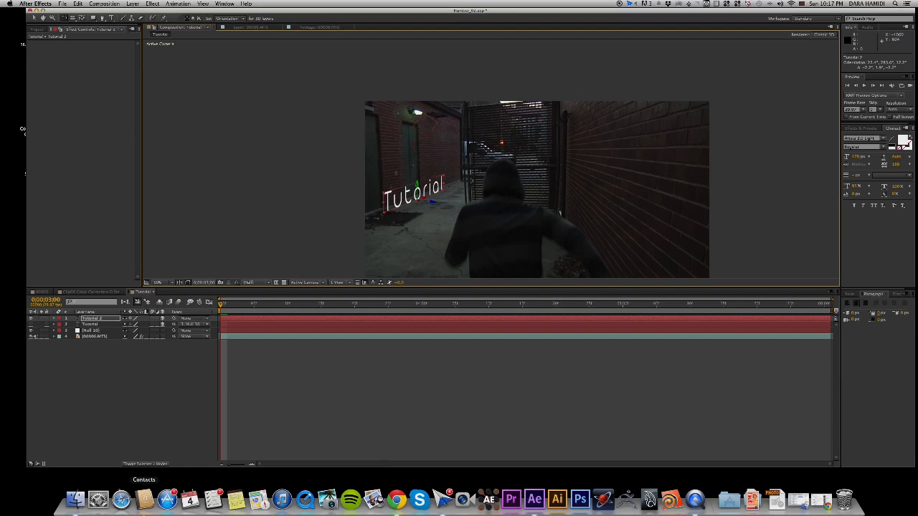
Bring up the Tracker controls for the 00006.MTS layer in the Tutorial composition.
{"action": "left_click", "coordinate": [95, 337]}
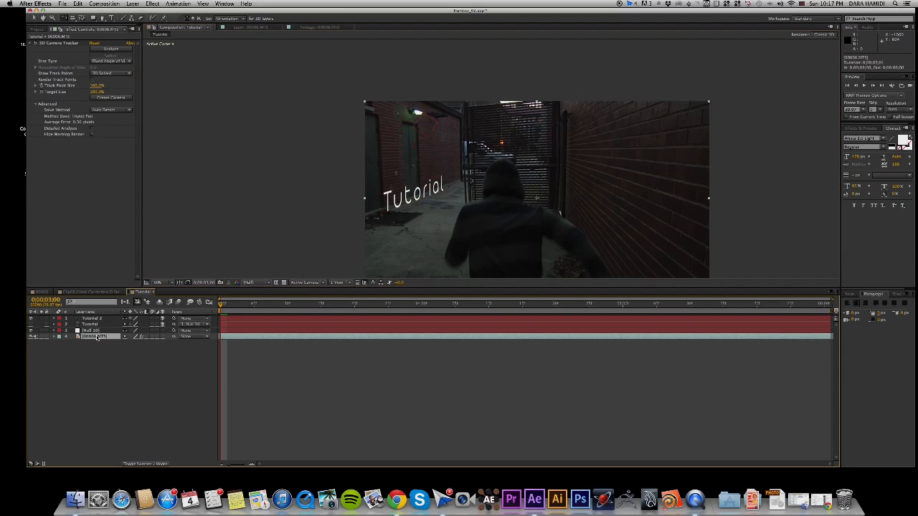
{"action": "left_click", "coordinate": [222, 3]}
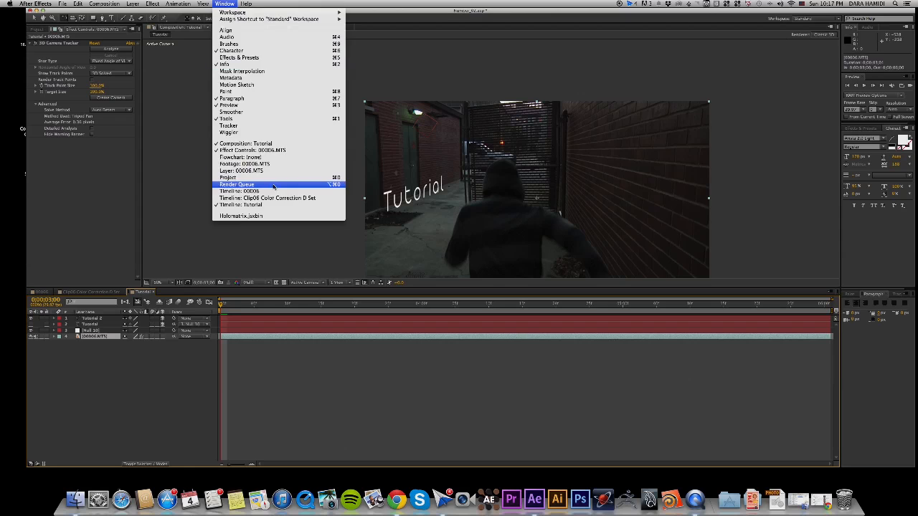
{"action": "left_click", "coordinate": [254, 127]}
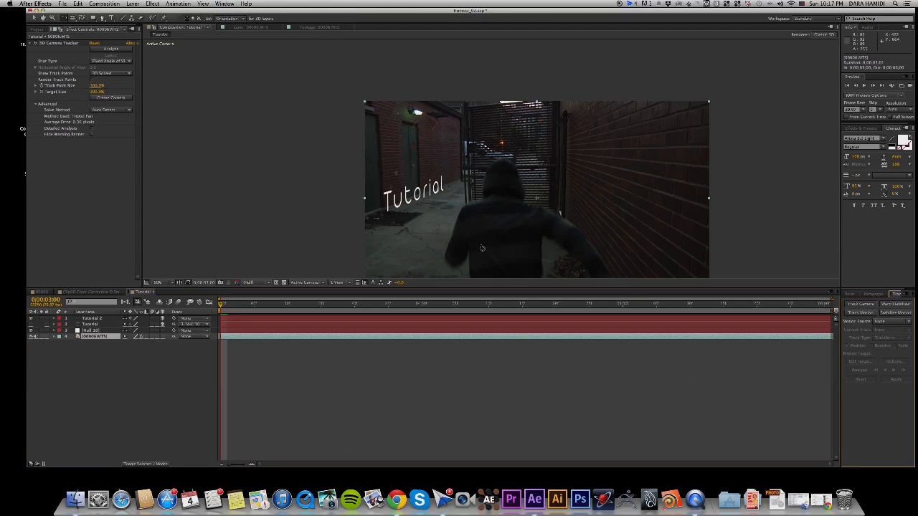
{"action": "left_click", "coordinate": [866, 306]}
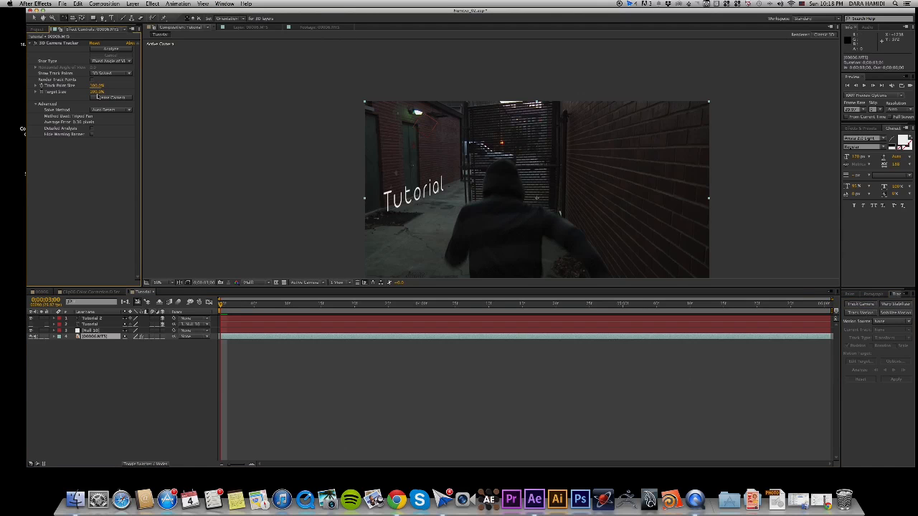
Try the Typical solve method for the 3D Camera Tracker on 00006.MTS and restore Auto Detect.
{"action": "left_click", "coordinate": [115, 111]}
{"action": "left_click", "coordinate": [108, 128]}
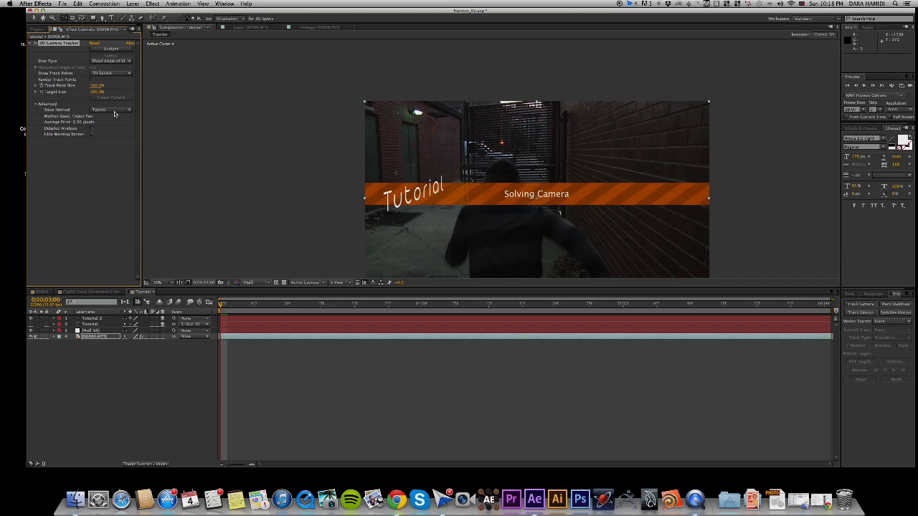
{"action": "left_click", "coordinate": [114, 111]}
{"action": "left_click", "coordinate": [117, 117]}
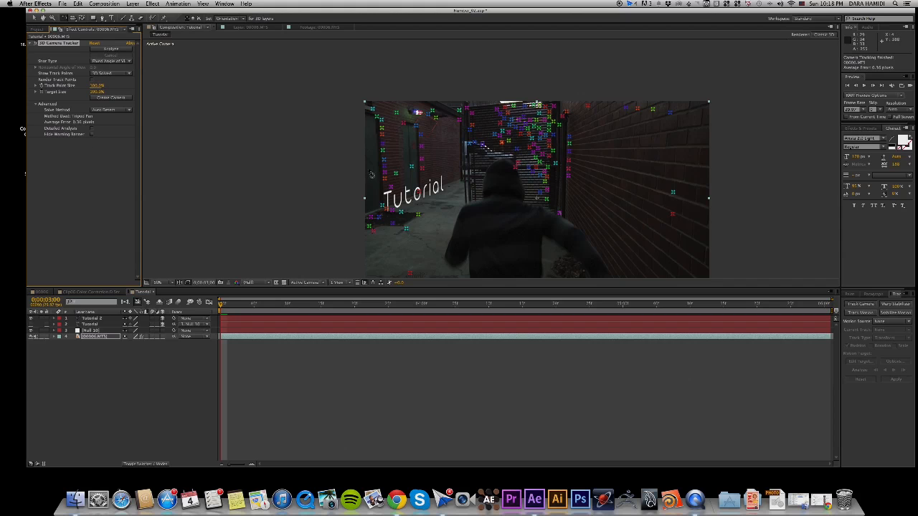
Create a null and camera from the three track points around the door on the brick wall beside the alley.
{"action": "left_click", "coordinate": [35, 18]}
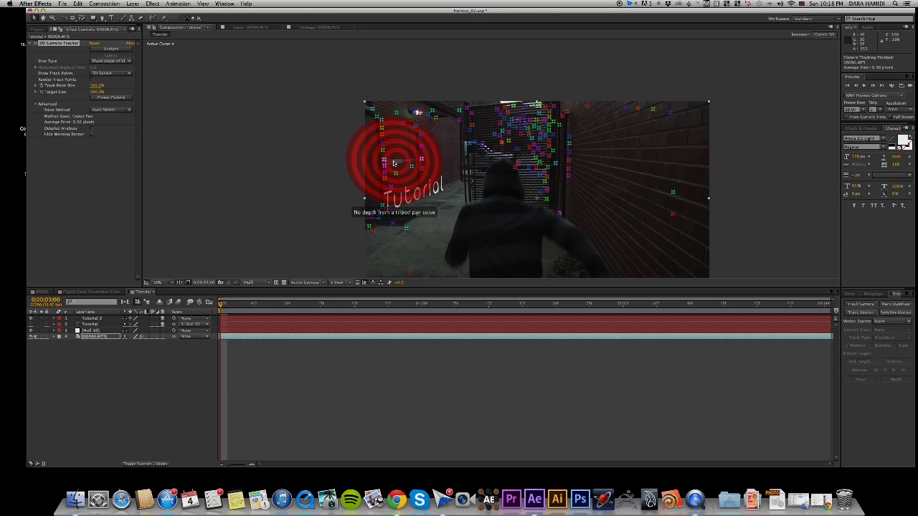
{"action": "left_click", "coordinate": [393, 163]}
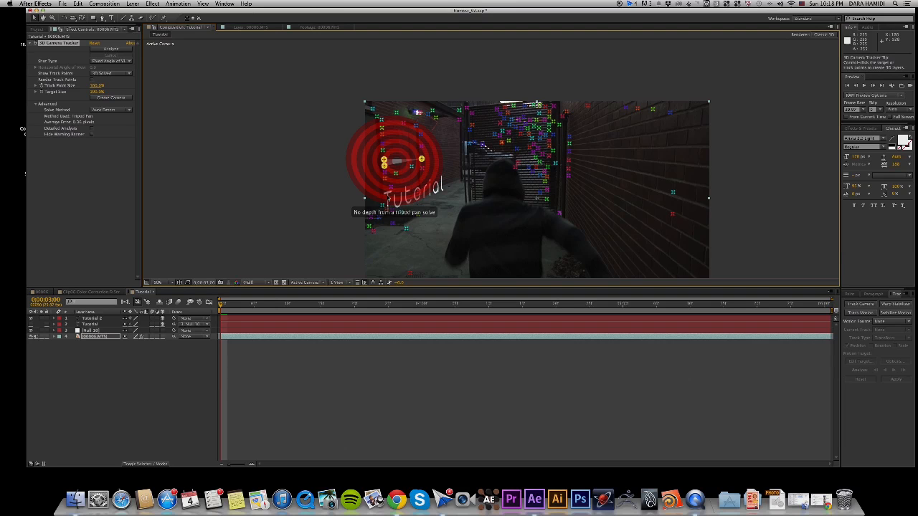
{"action": "right_click", "coordinate": [401, 146]}
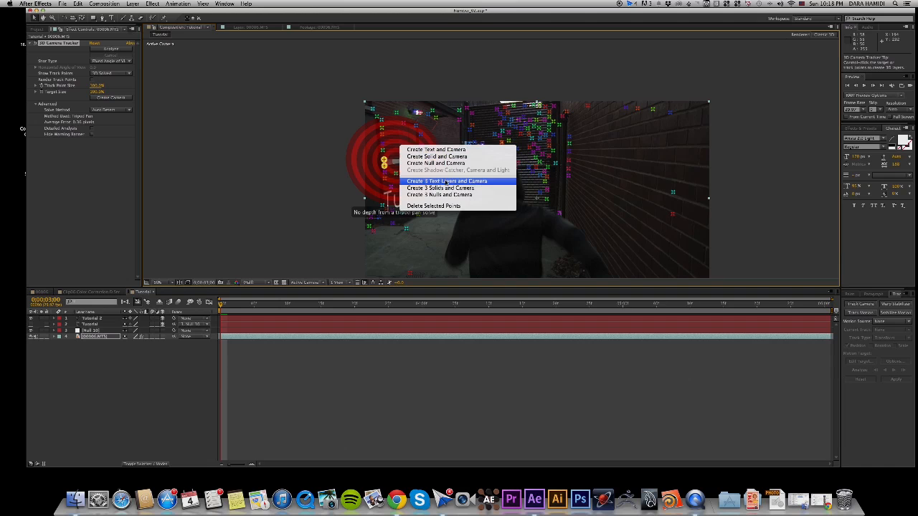
{"action": "left_click", "coordinate": [440, 164]}
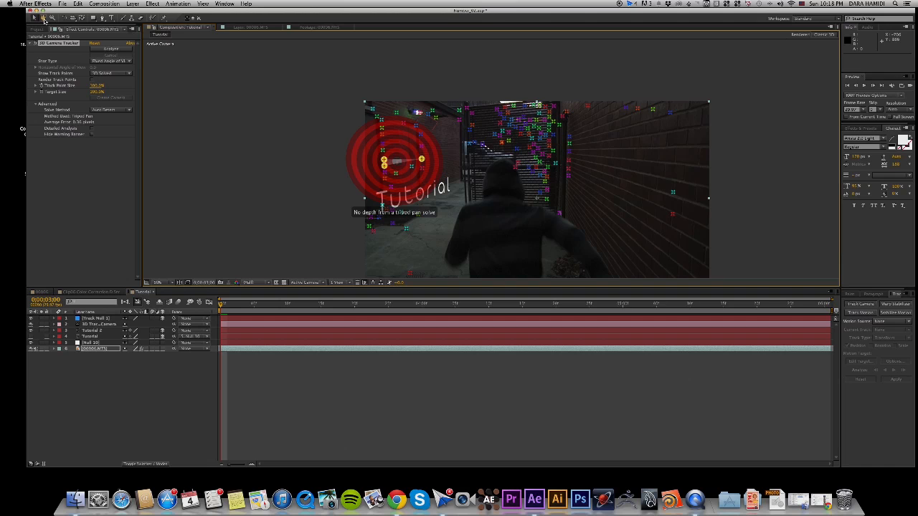
{"action": "left_click", "coordinate": [158, 380]}
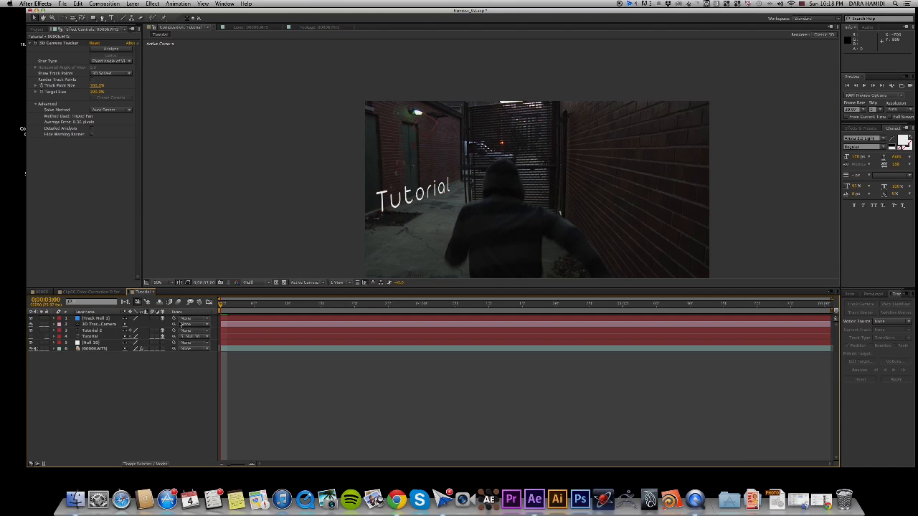
Parent the Tutorial 2 text layer to Track Null 1.
{"action": "left_click", "coordinate": [187, 332]}
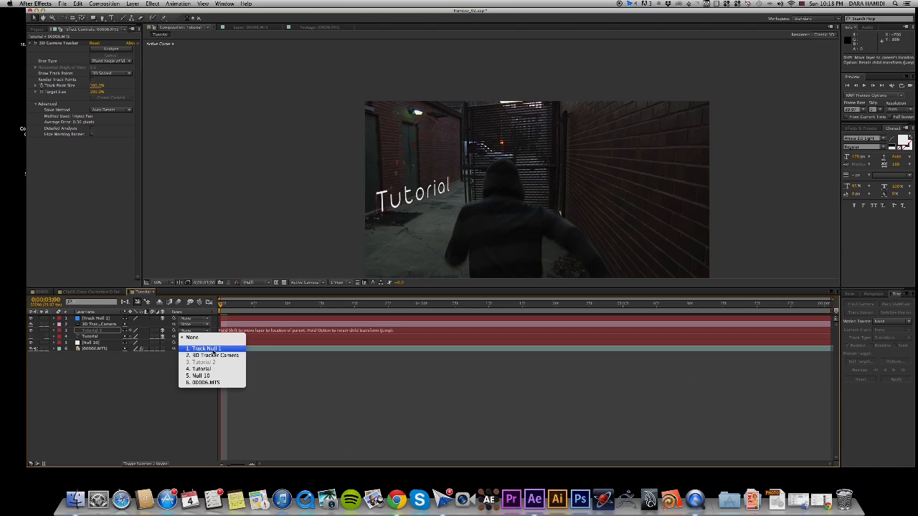
{"action": "left_click", "coordinate": [211, 349]}
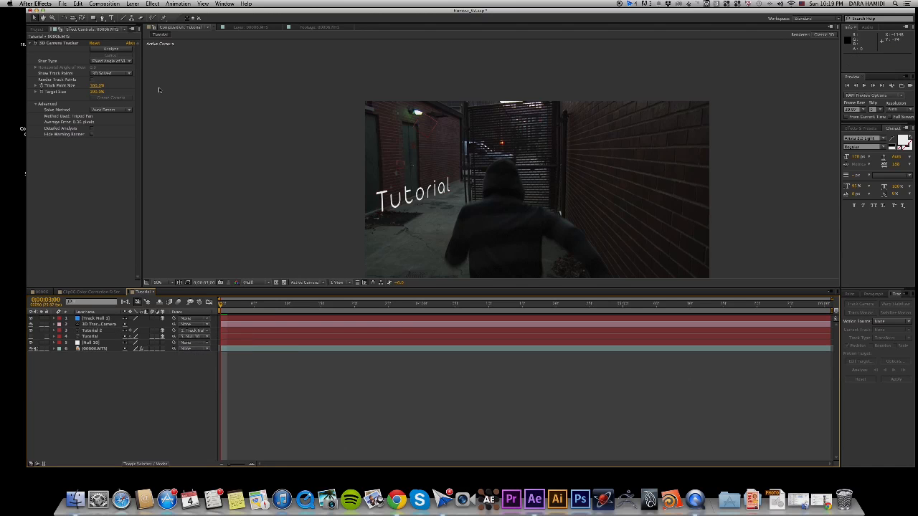
{"action": "left_click", "coordinate": [413, 204]}
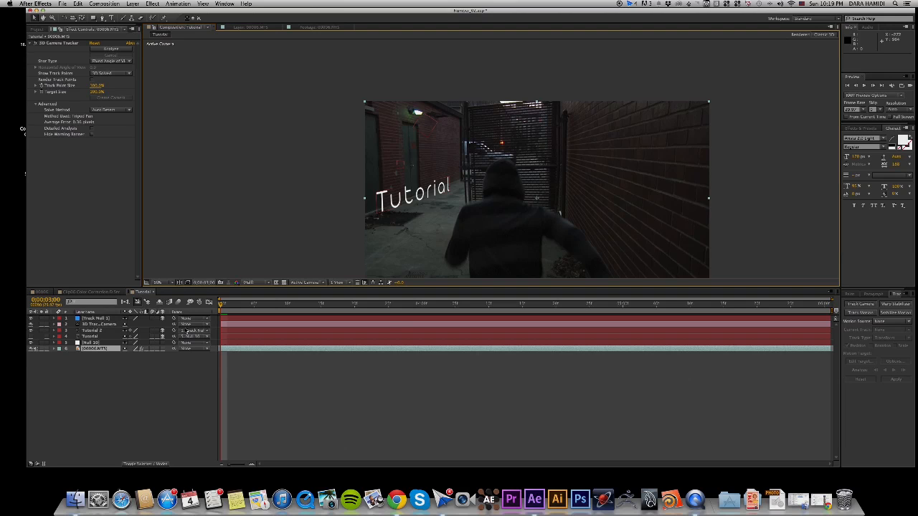
{"action": "left_click", "coordinate": [188, 331]}
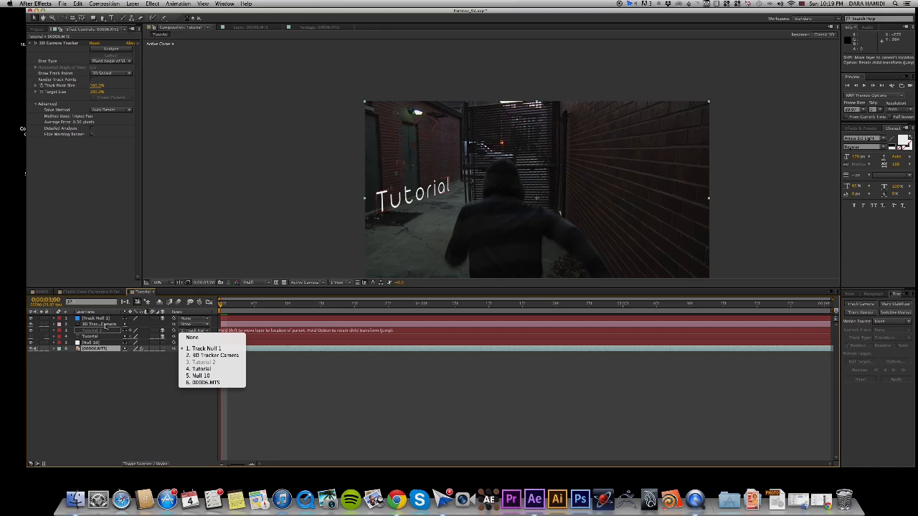
{"action": "left_click", "coordinate": [104, 368]}
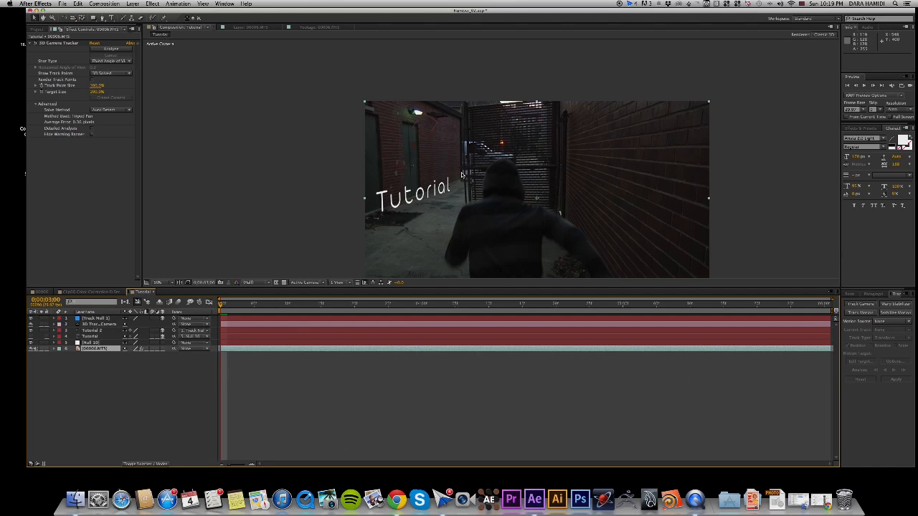
Rotate the Tutorial 2 text slightly in 3D to realign it with the perspective of the brick wall beside the doors.
{"action": "left_click", "coordinate": [92, 331]}
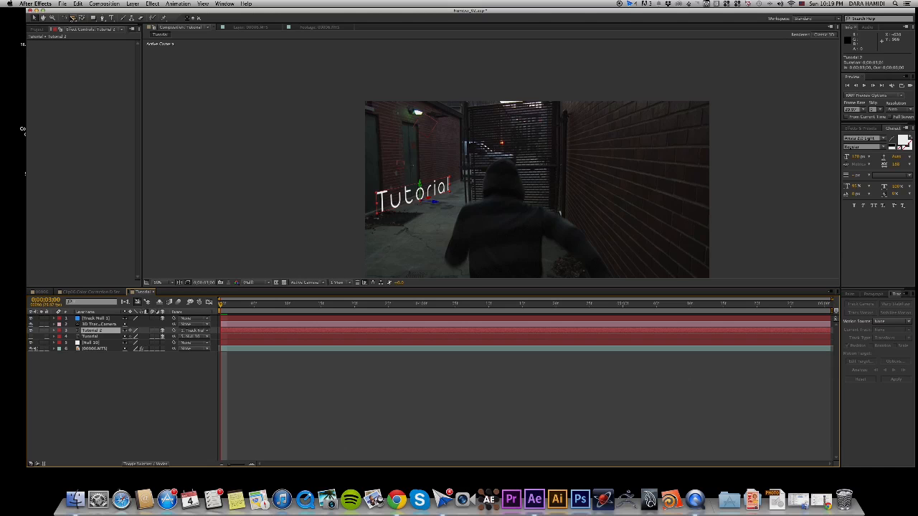
{"action": "left_click", "coordinate": [62, 17]}
{"action": "left_click_drag", "start_coordinate": [435, 201], "coordinate": [420, 197]}
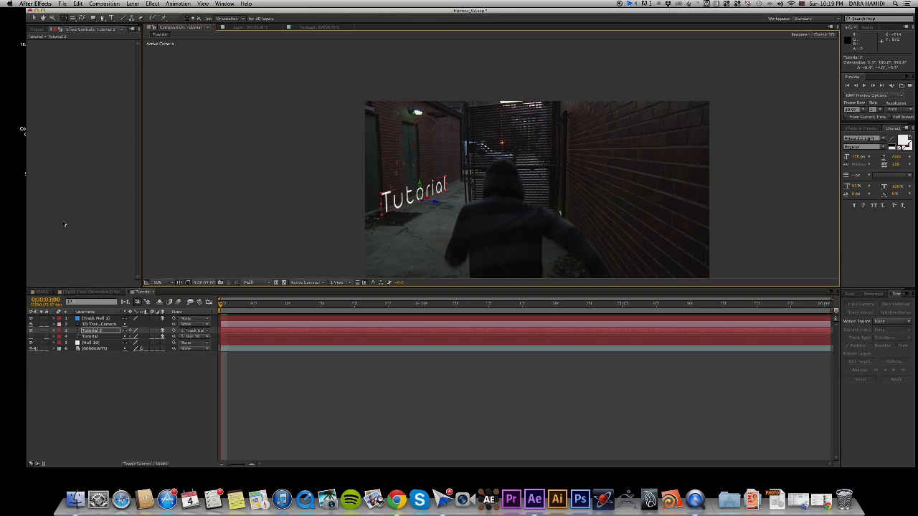
{"action": "left_click", "coordinate": [34, 17]}
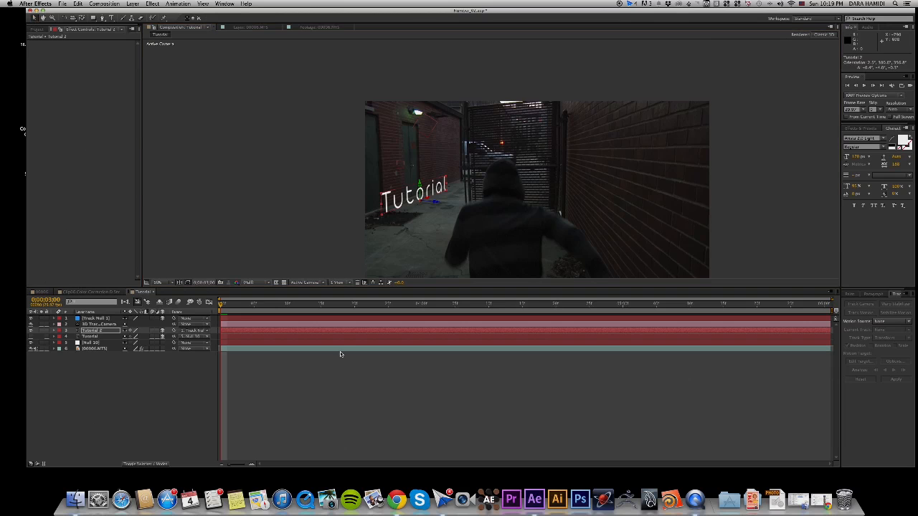
{"action": "left_click", "coordinate": [343, 221]}
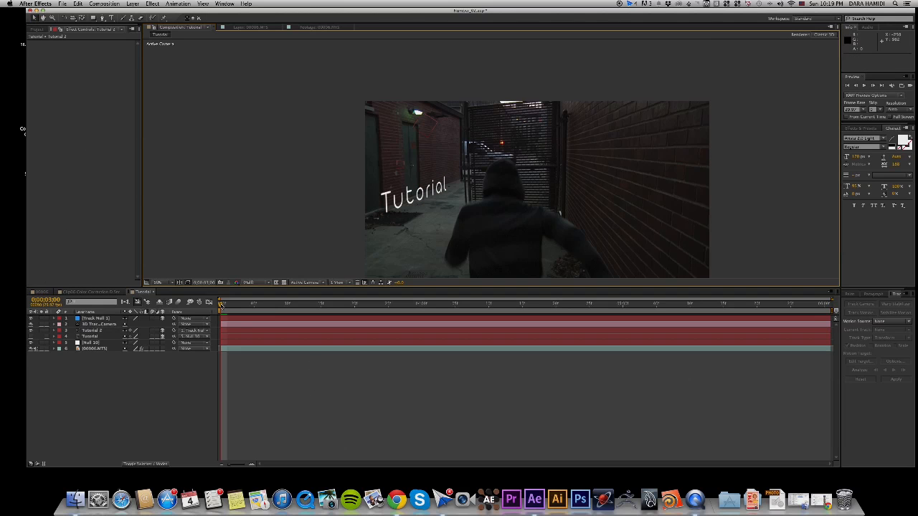
Scrub through the Tutorial composition to check how the text follows the wall, and return to the first frame.
{"action": "left_click_drag", "start_coordinate": [221, 304], "coordinate": [914, 268]}
{"action": "left_click_drag", "start_coordinate": [560, 304], "coordinate": [471, 307]}
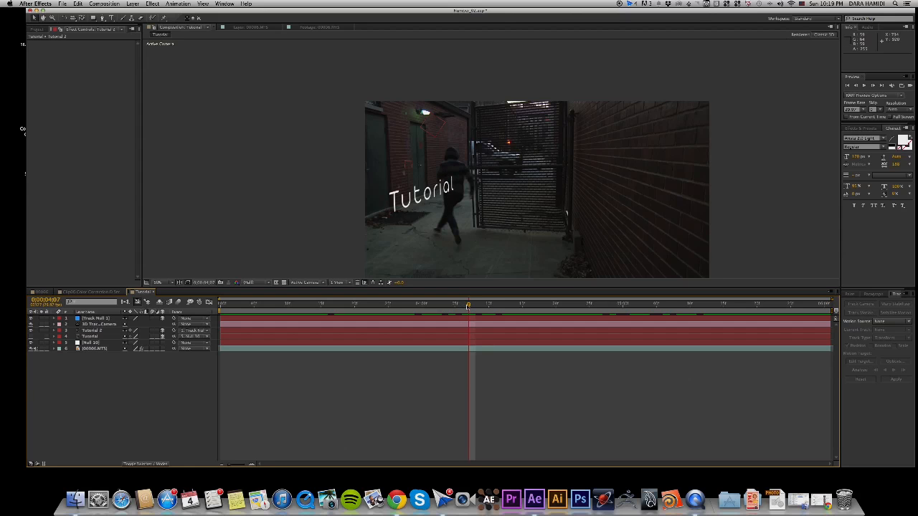
{"action": "left_click_drag", "start_coordinate": [468, 307], "coordinate": [47, 291]}
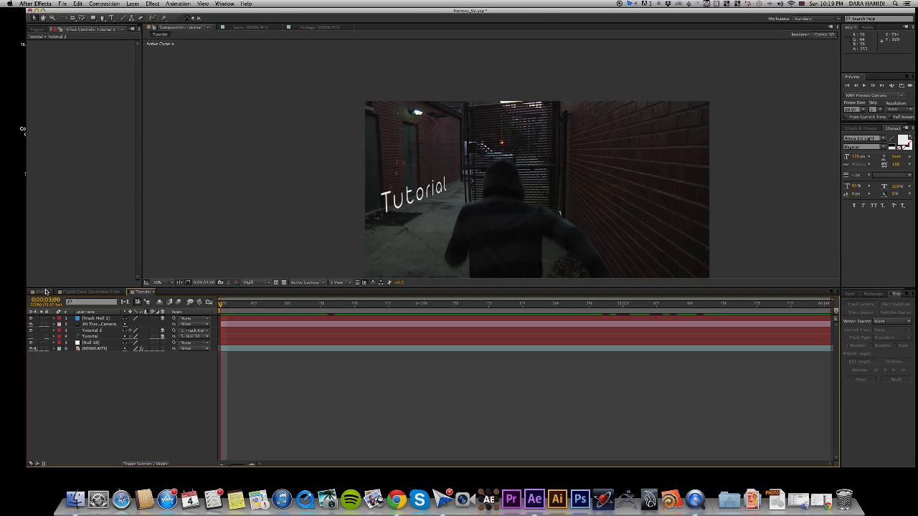
Open the 00006 composition and play back its finished camera-tracked number text for comparison.
{"action": "left_click", "coordinate": [46, 291]}
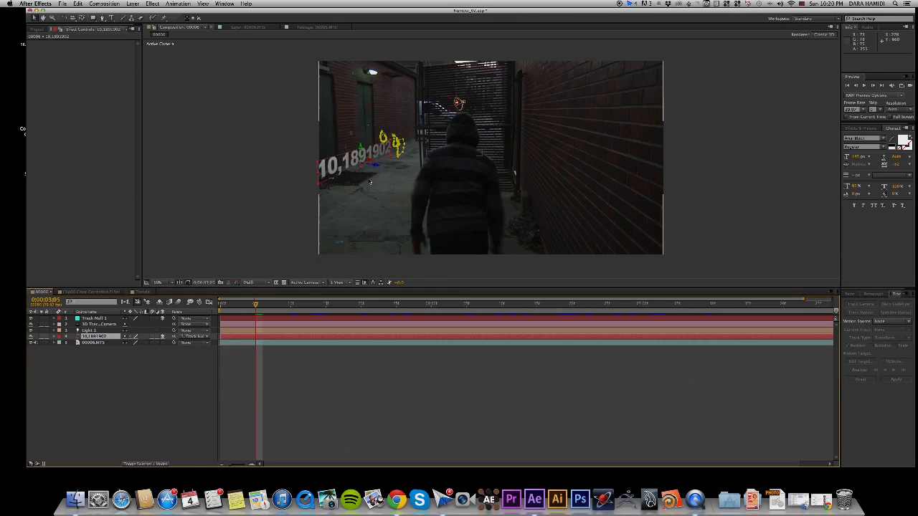
{"action": "left_click", "coordinate": [227, 159]}
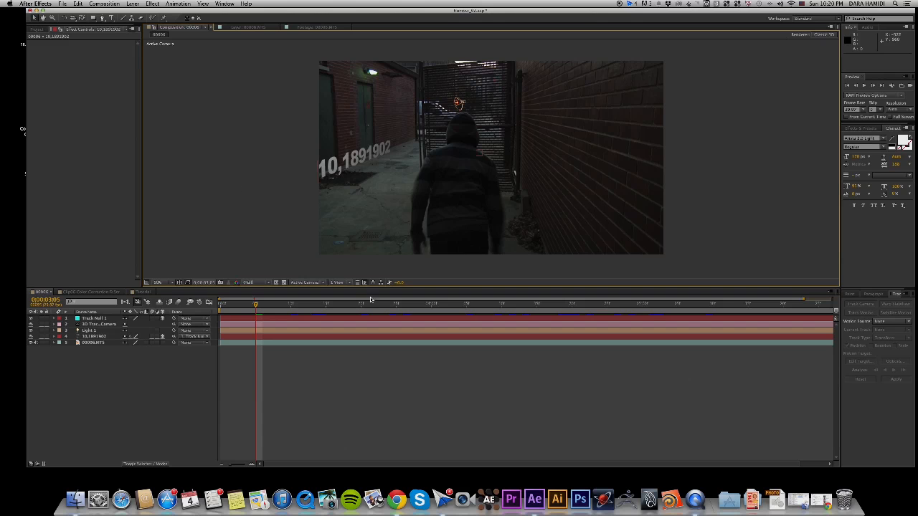
{"action": "left_click", "coordinate": [864, 86]}
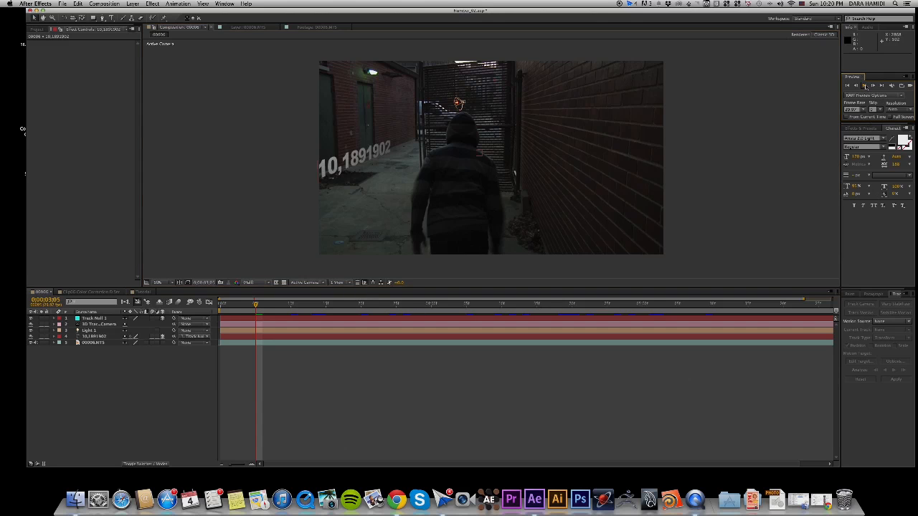